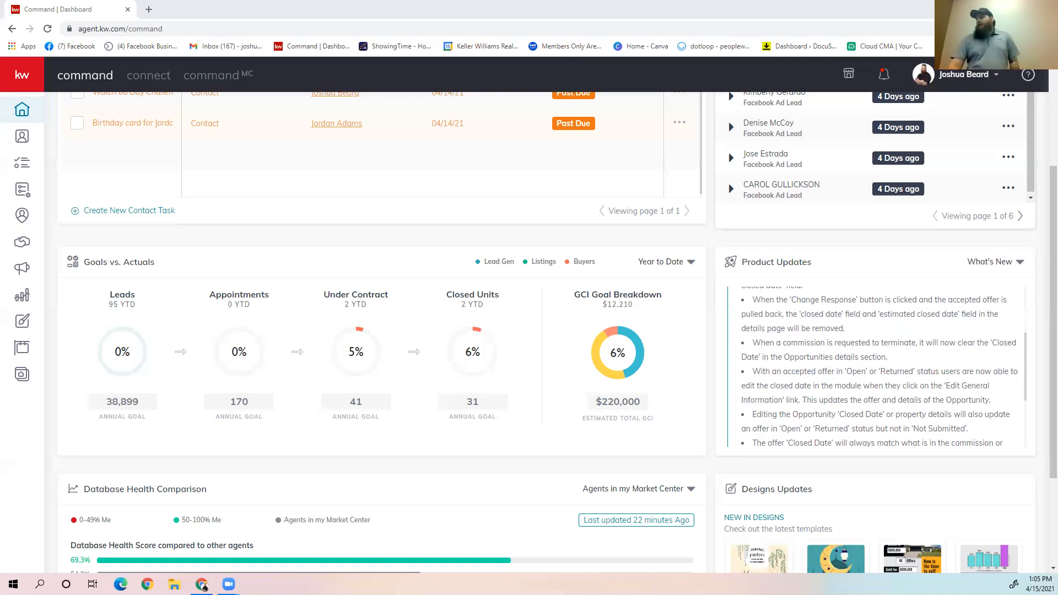
# Step: Open the Opportunities pipelines and start creating a new opportunity
pyautogui.scroll(3, 828, 333)
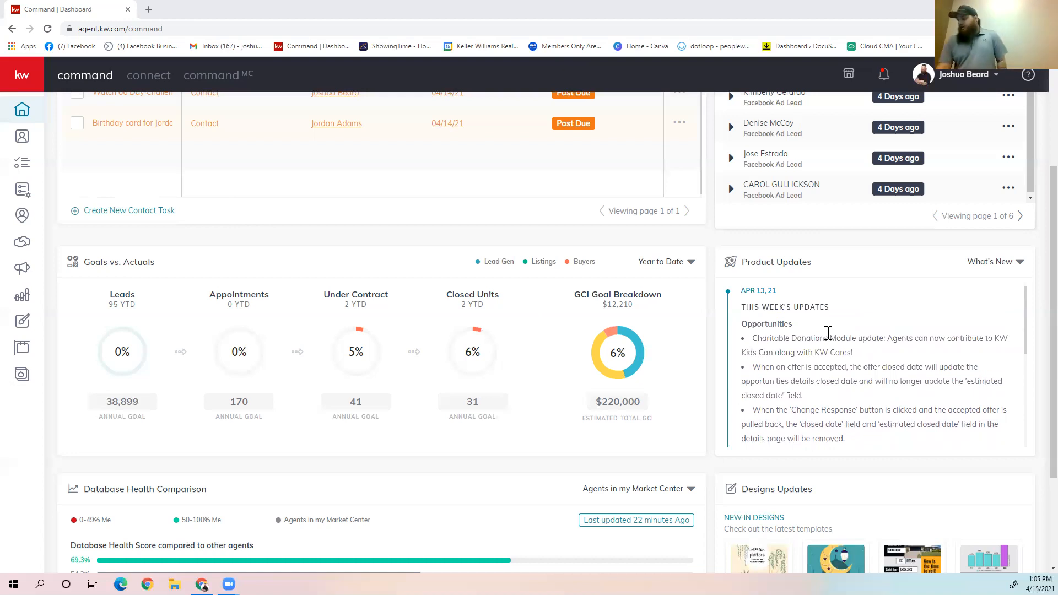
pyautogui.scroll(-1, 892, 378)
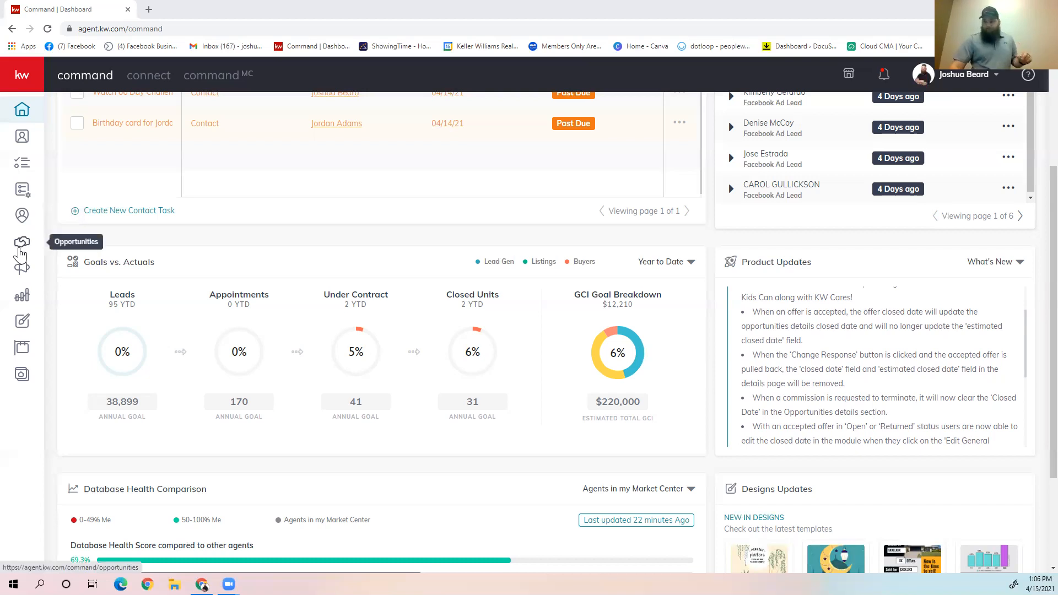
pyautogui.click(21, 253)
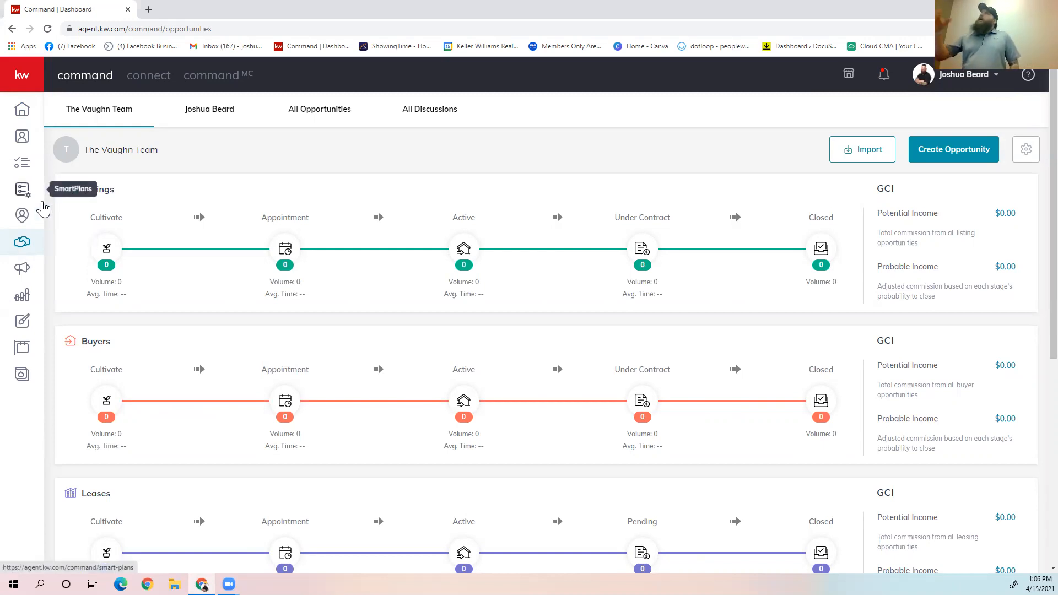
pyautogui.click(968, 155)
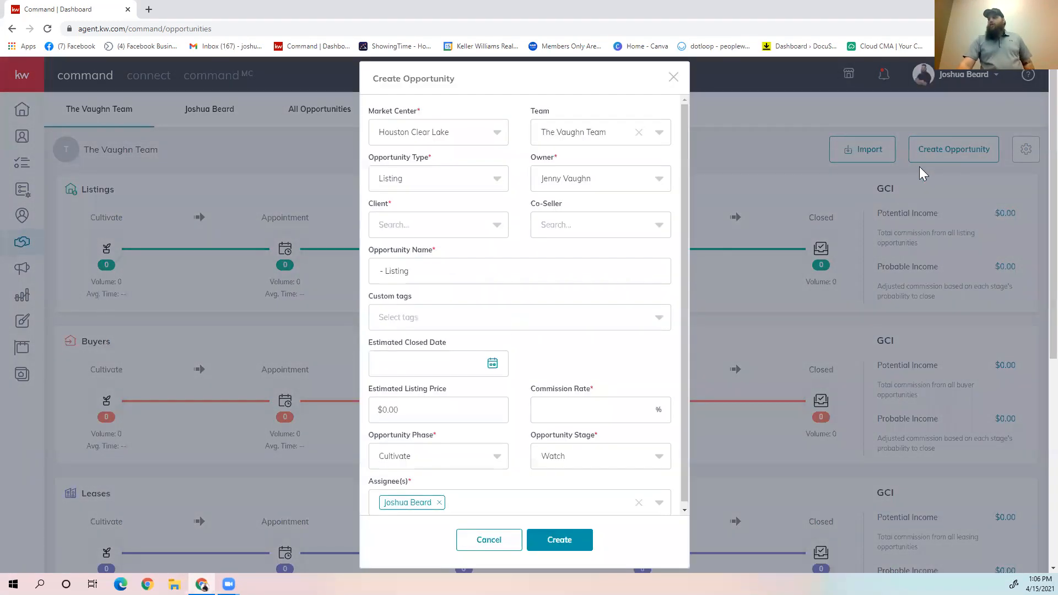
pyautogui.click(447, 184)
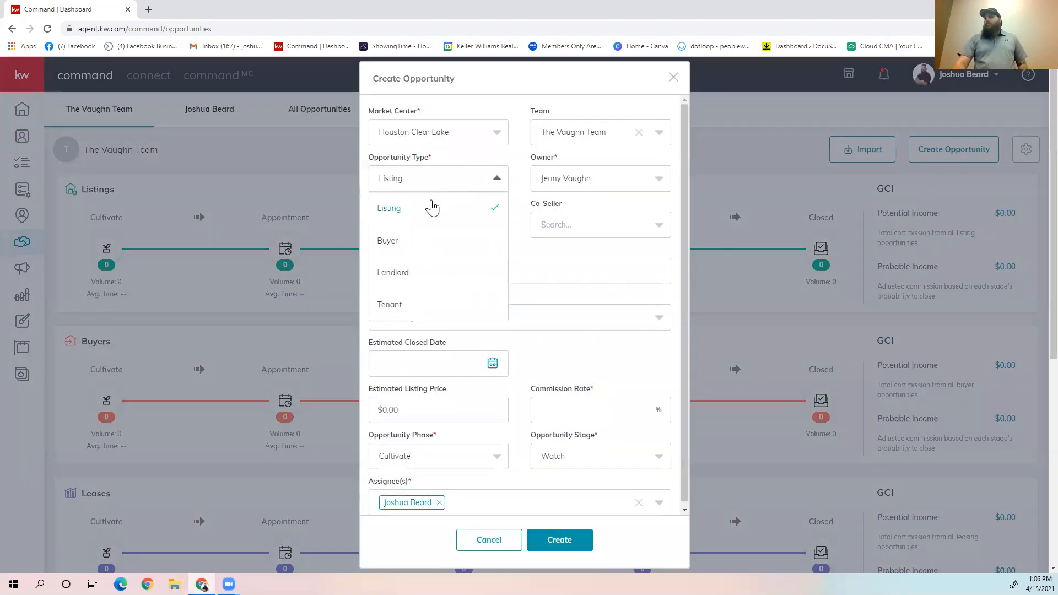
pyautogui.click(404, 238)
pyautogui.click(402, 235)
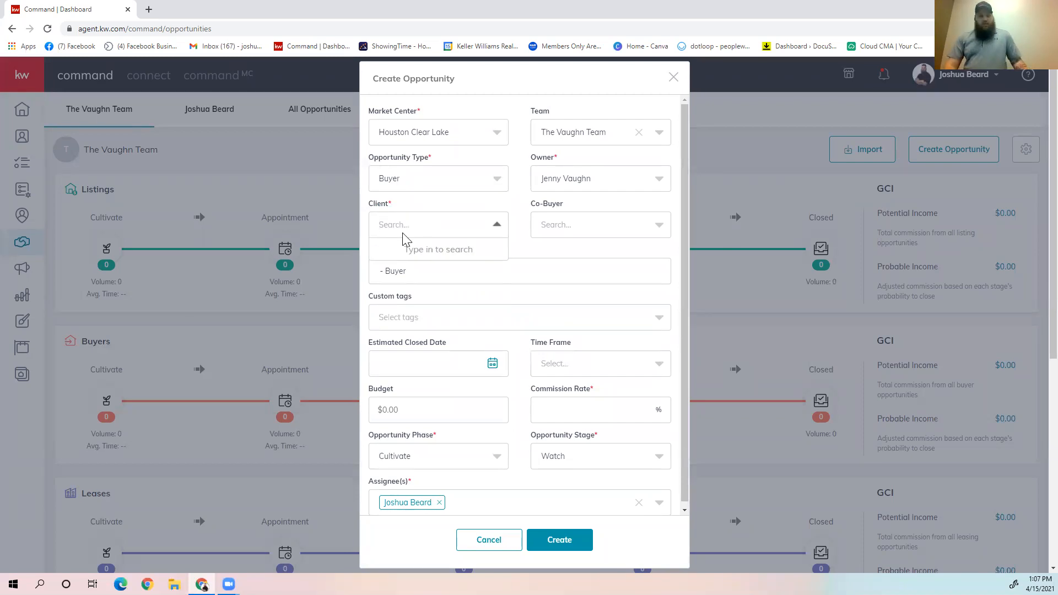
pyautogui.write('Joishua')
pyautogui.press('BackSpace')
pyautogui.press('BackSpace')
pyautogui.press('BackSpace')
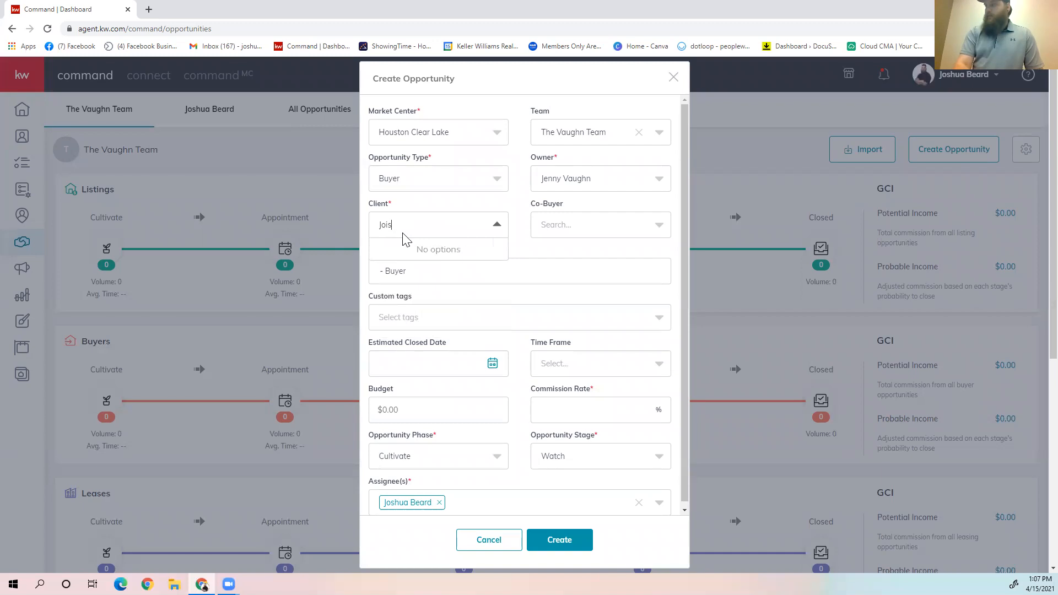
pyautogui.press('BackSpace')
pyautogui.write('shua')
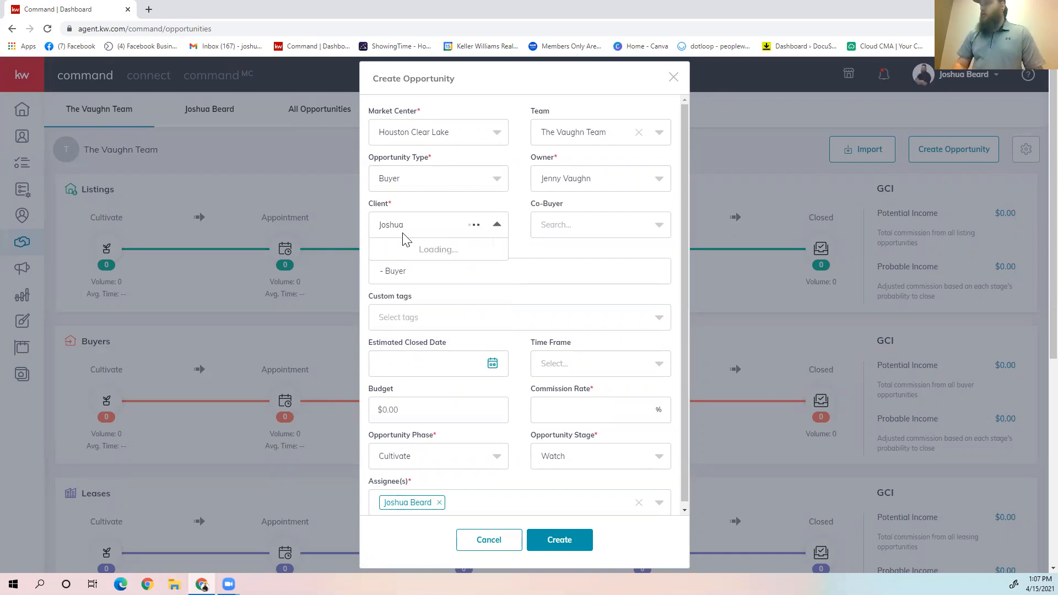
pyautogui.press('BackSpace')
pyautogui.press('BackSpace')
pyautogui.press('BackSpace')
pyautogui.press('BackSpace')
pyautogui.press('BackSpace')
pyautogui.press('BackSpace')
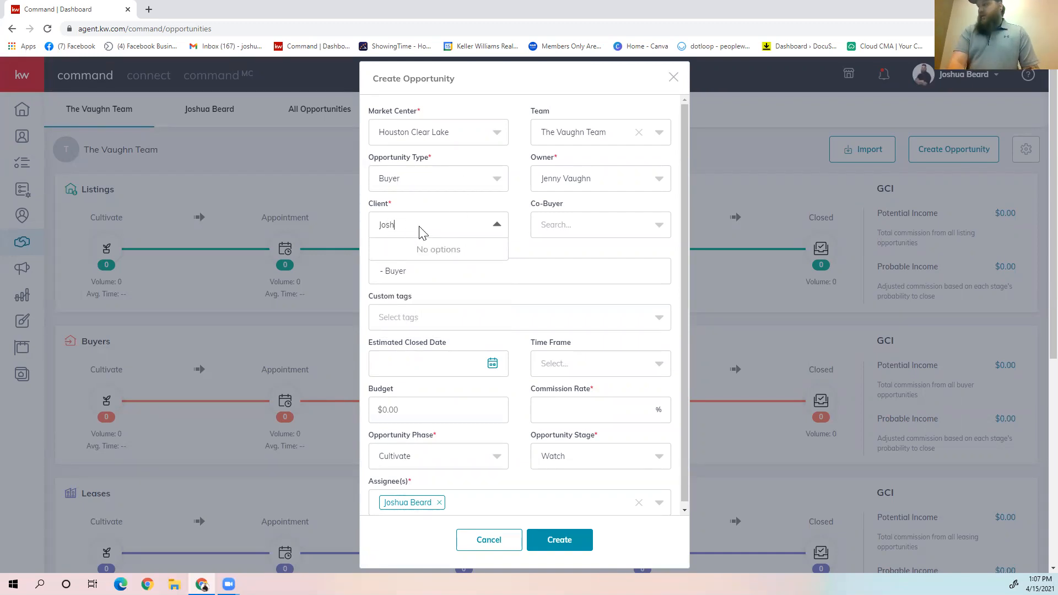
# Step: Create a Listing opportunity with no team assigned, selecting the existing client and setting the commission rate to 3%
pyautogui.click(638, 132)
pyautogui.click(418, 236)
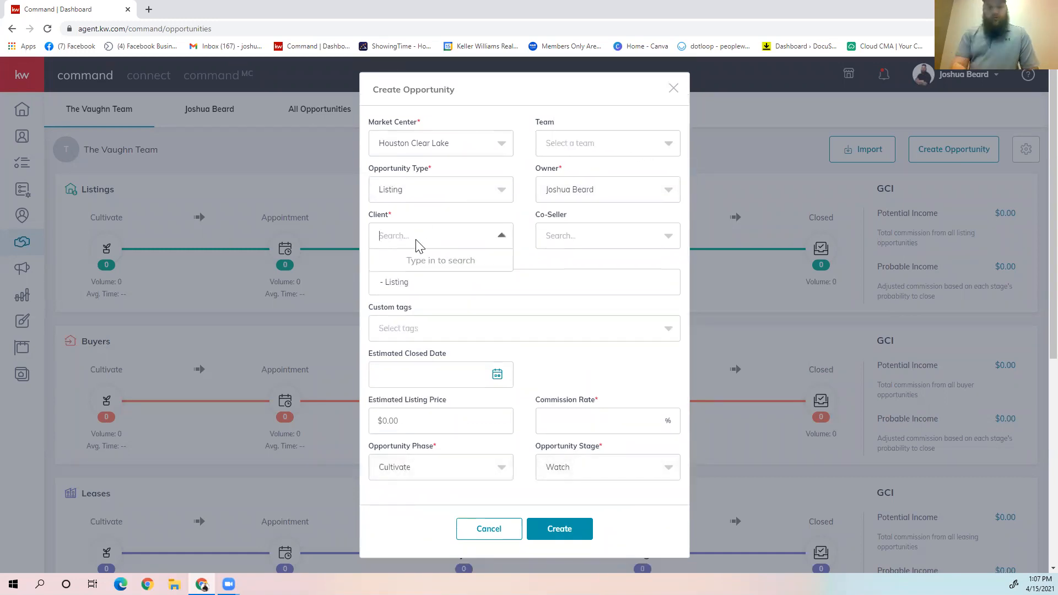
pyautogui.write('Joshua')
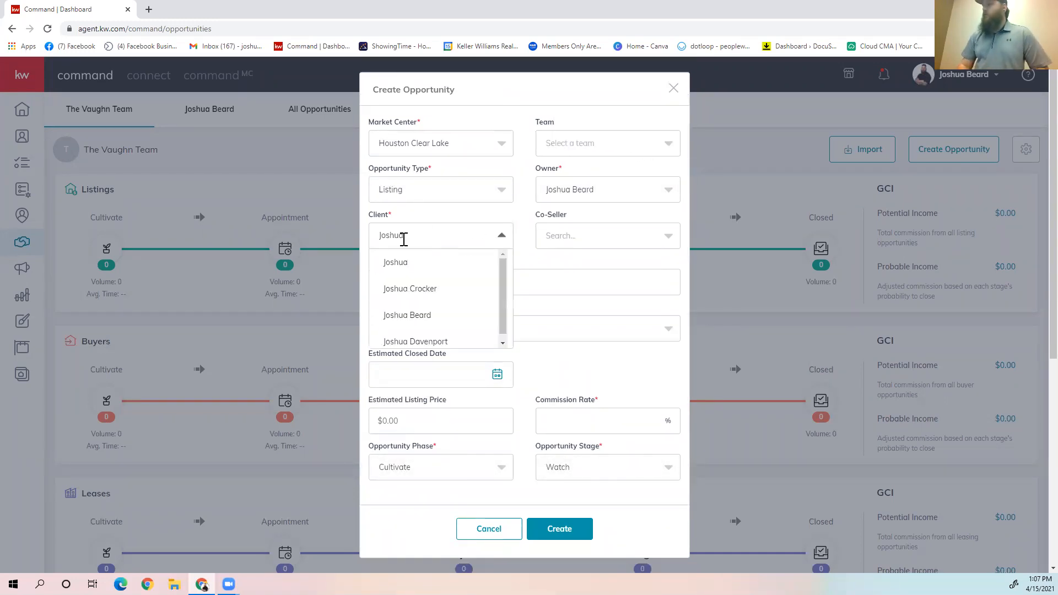
pyautogui.click(416, 314)
pyautogui.click(568, 419)
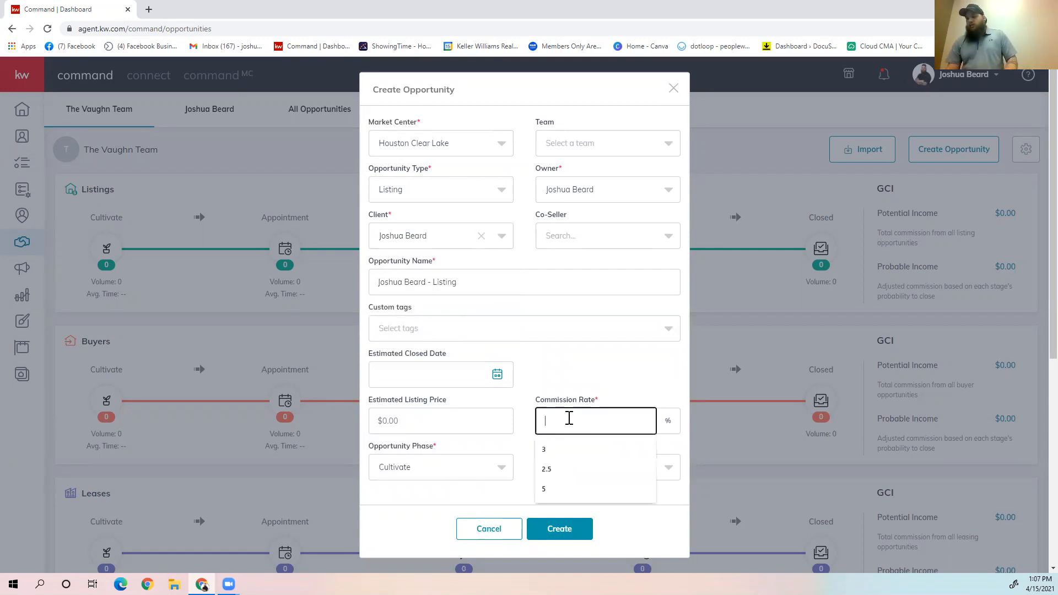
pyautogui.write('3')
pyautogui.click(584, 527)
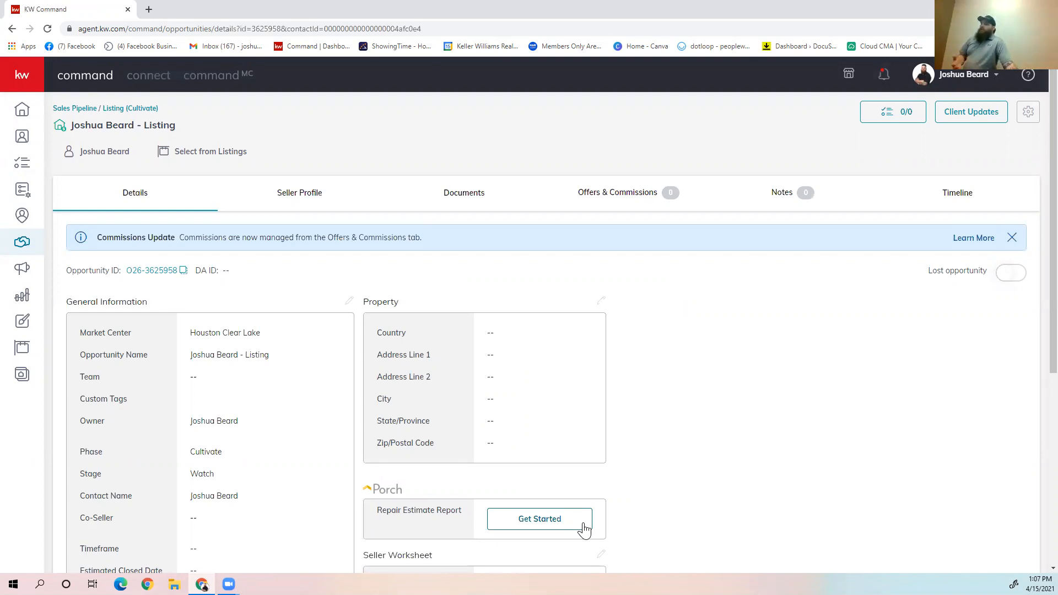
# Step: View the new opportunity's documents page and check the connected applications in the account settings
pyautogui.click(468, 189)
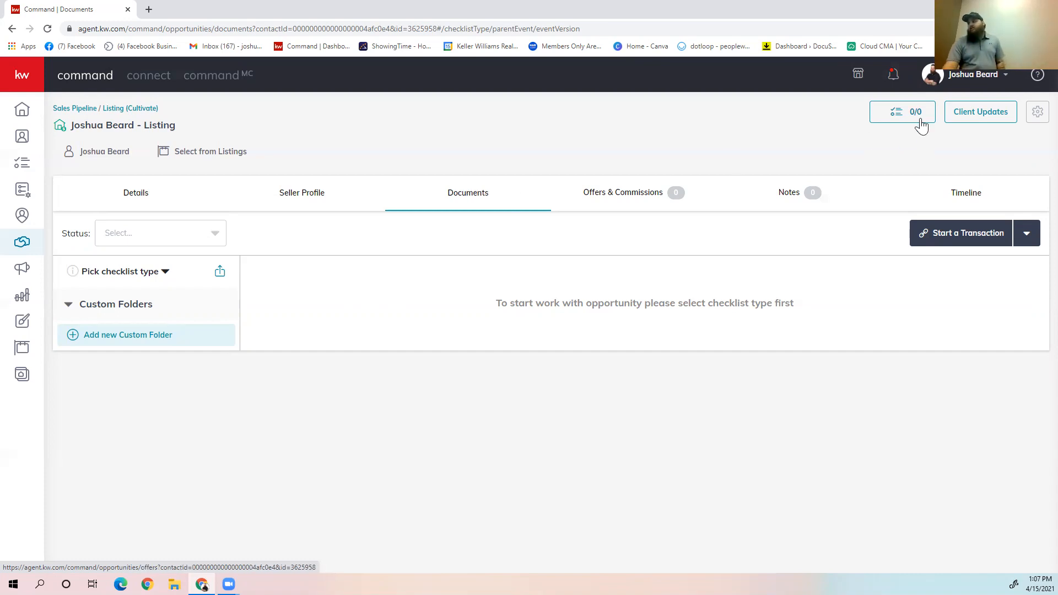
pyautogui.click(965, 74)
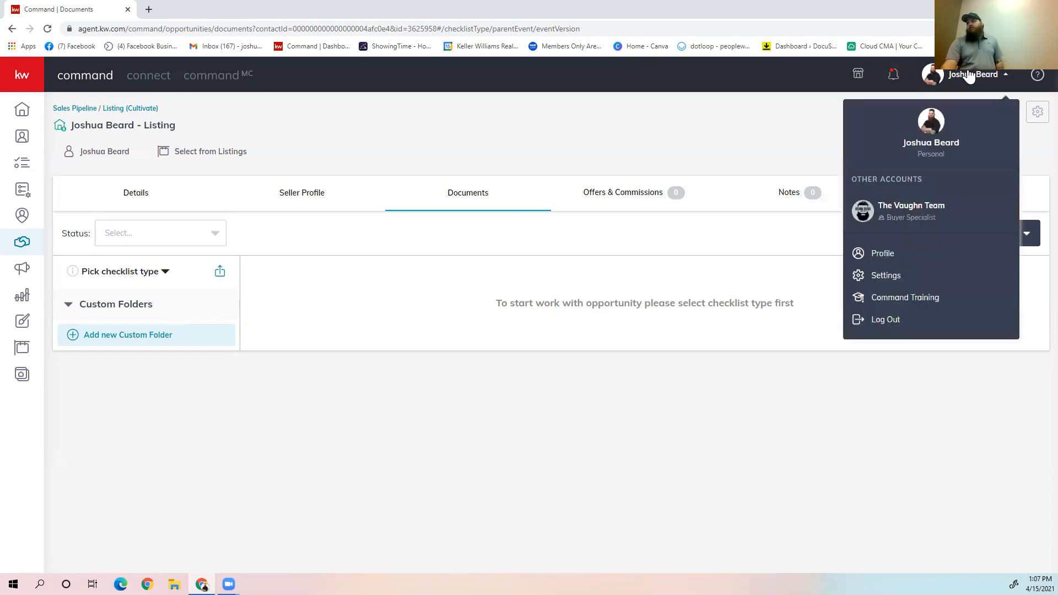
pyautogui.click(896, 277)
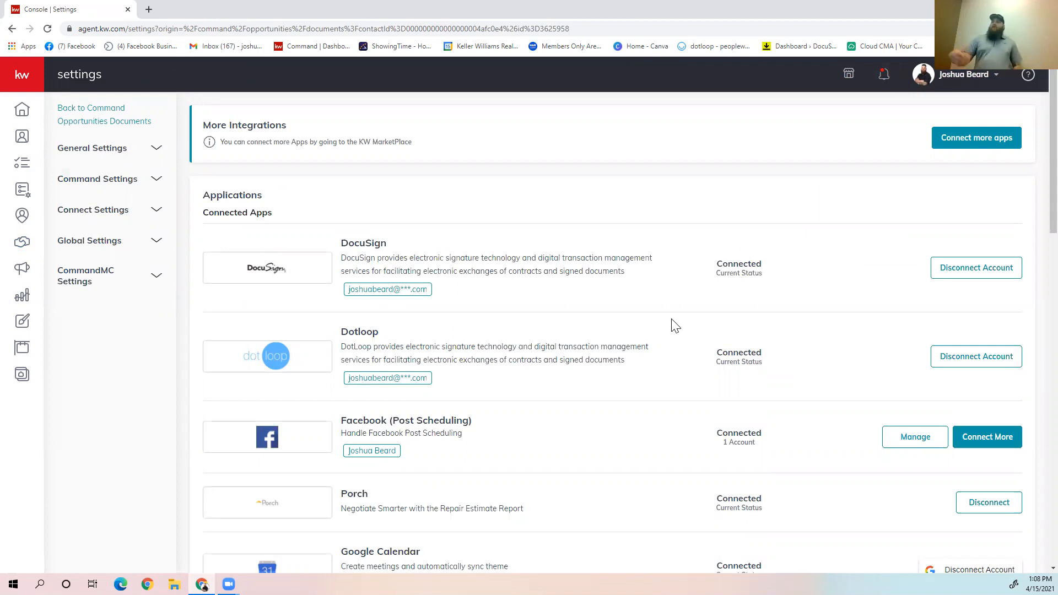
# Step: Reopen the new listing opportunity from the Cultivate phase of the personal Listings pipeline and go to its documents
pyautogui.click(21, 245)
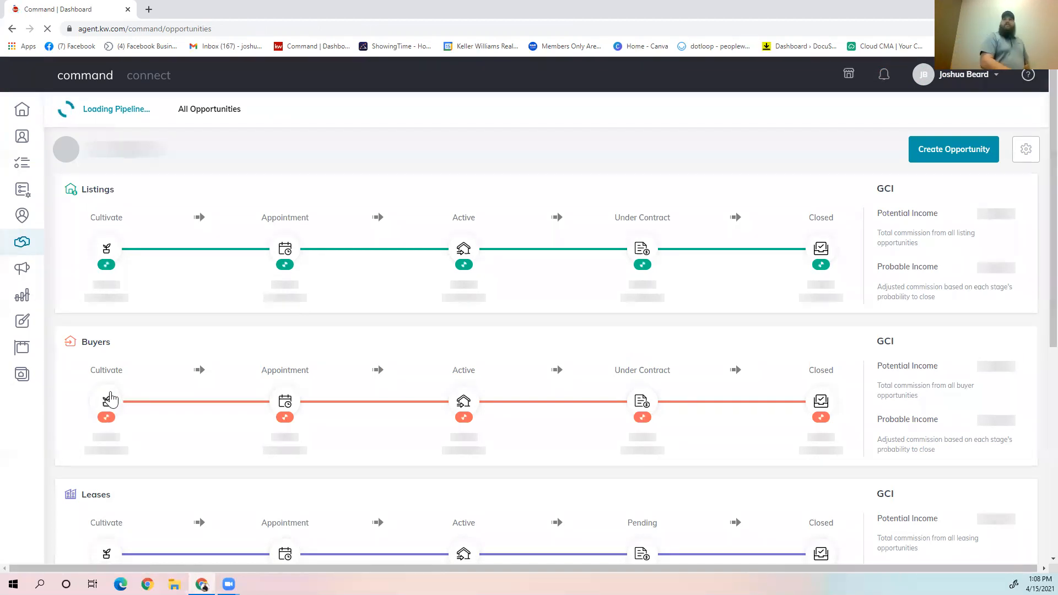
pyautogui.click(109, 396)
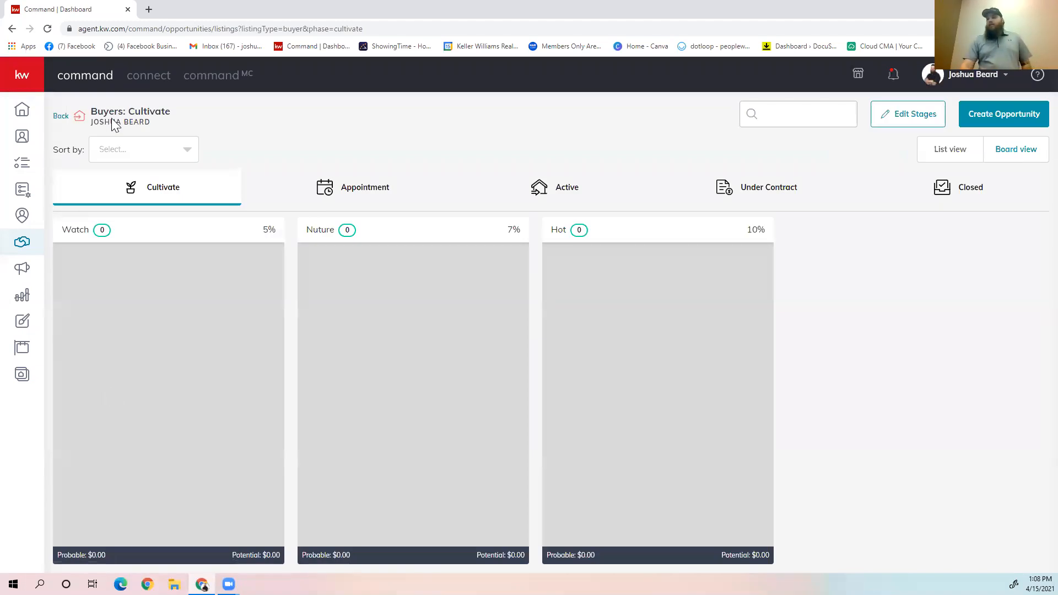
pyautogui.click(61, 116)
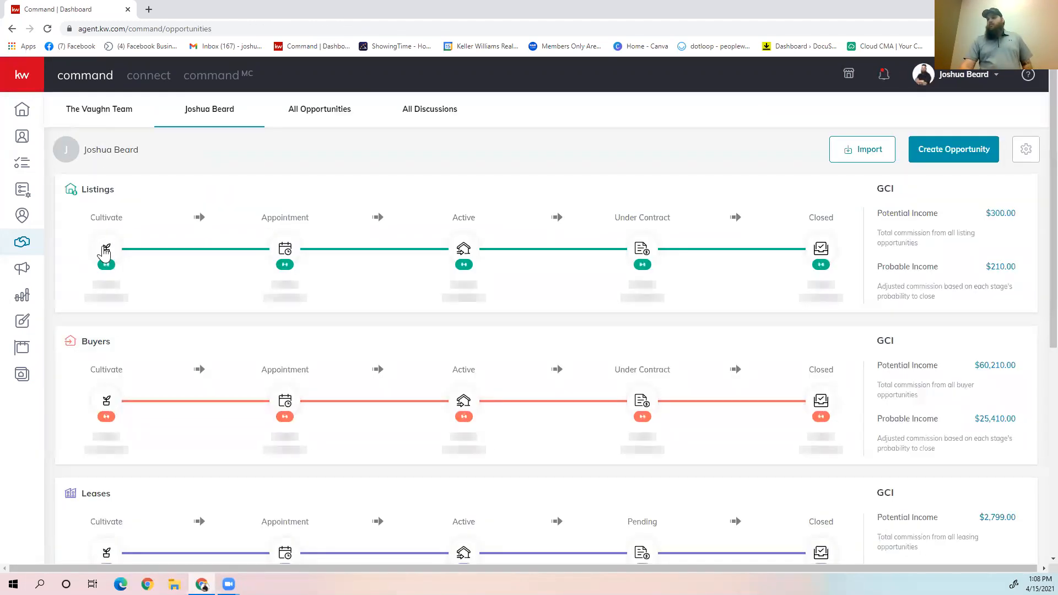
pyautogui.click(106, 249)
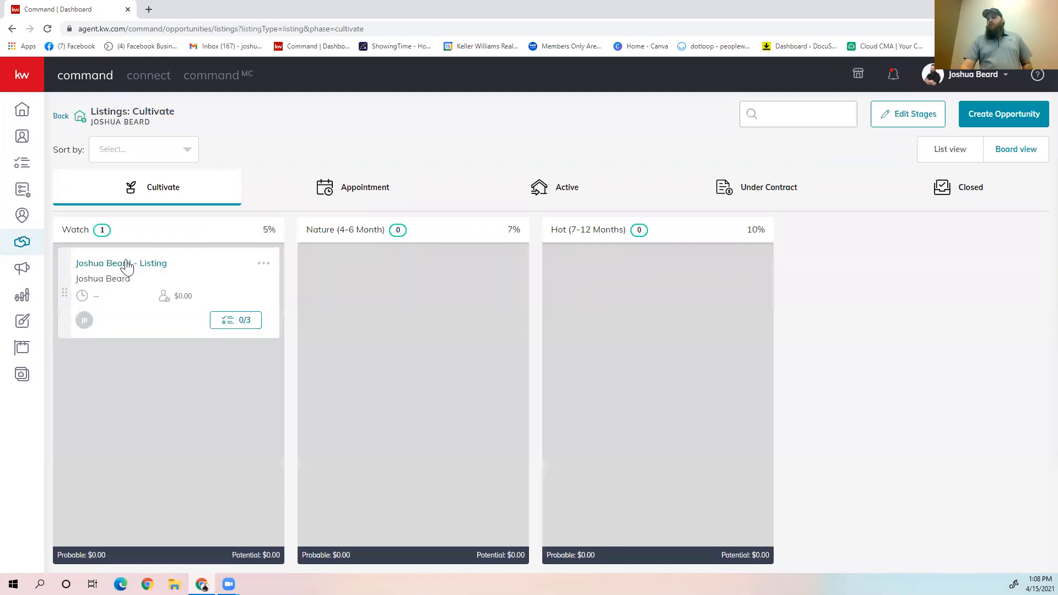
pyautogui.click(123, 263)
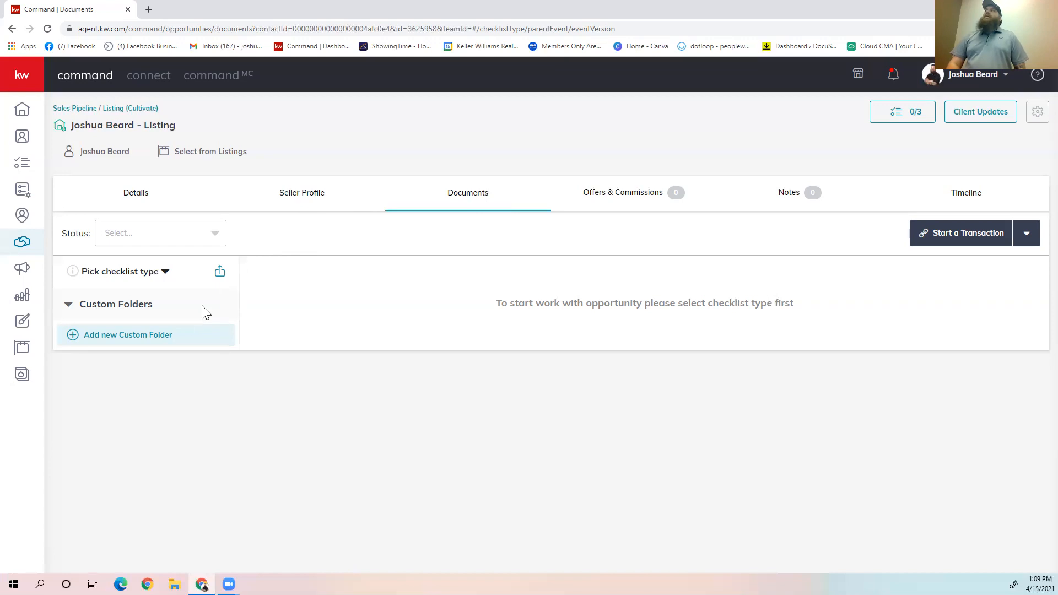
# Step: Apply the Residential checklist type to the opportunity, sort its Listed documents by requirement and look through them
pyautogui.click(165, 278)
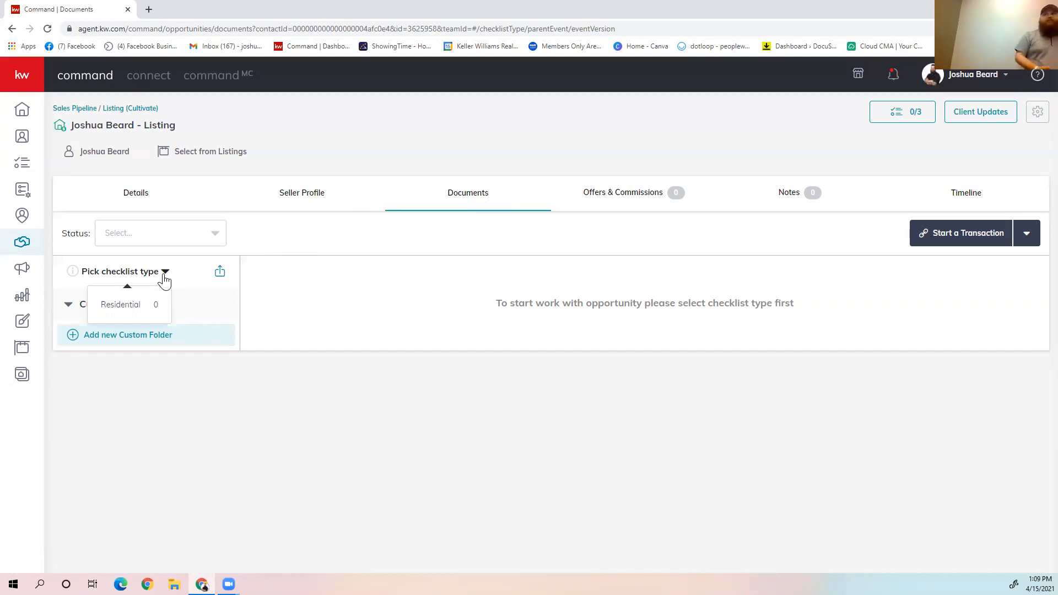
pyautogui.click(126, 304)
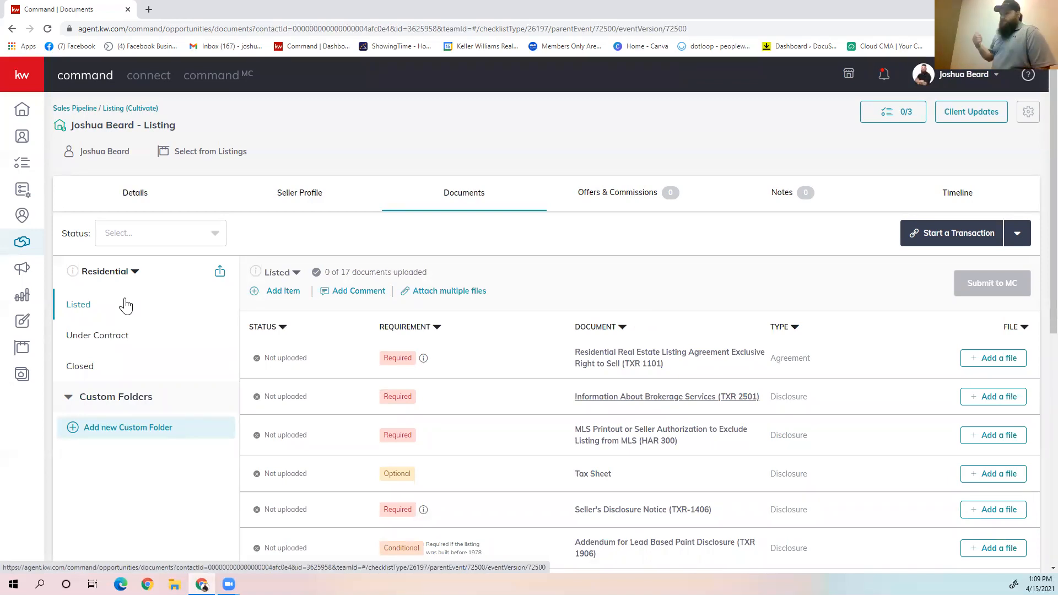
pyautogui.click(385, 329)
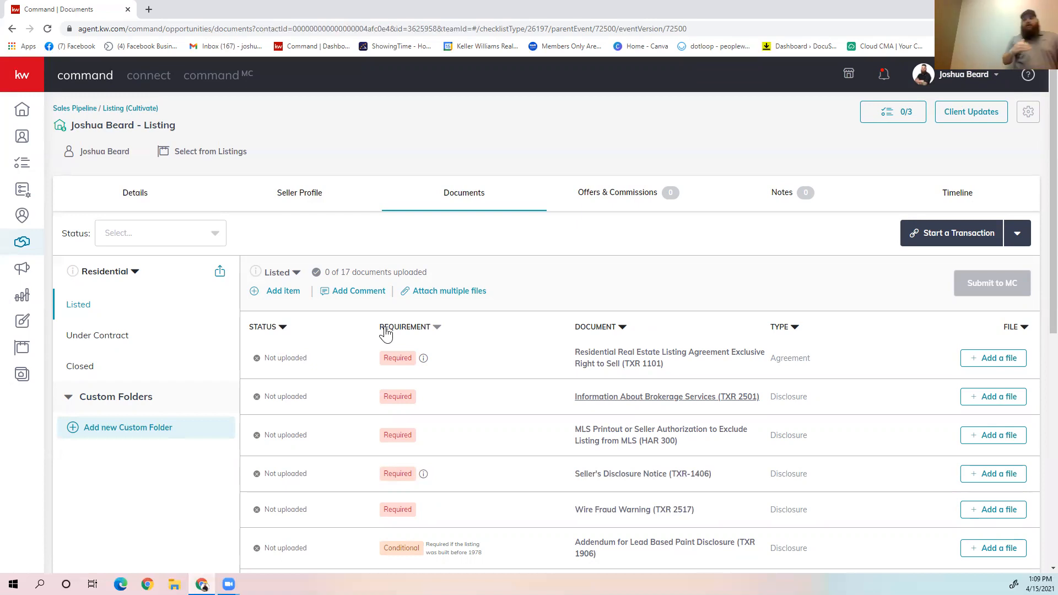
pyautogui.scroll(-7, 579, 314)
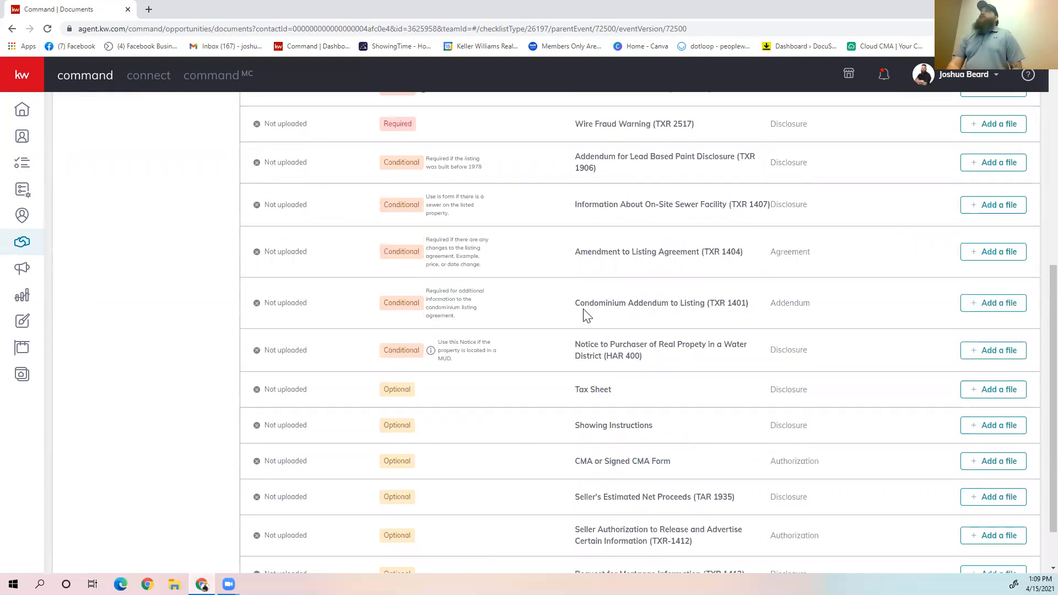
pyautogui.scroll(7, 584, 314)
pyautogui.scroll(-2, 582, 310)
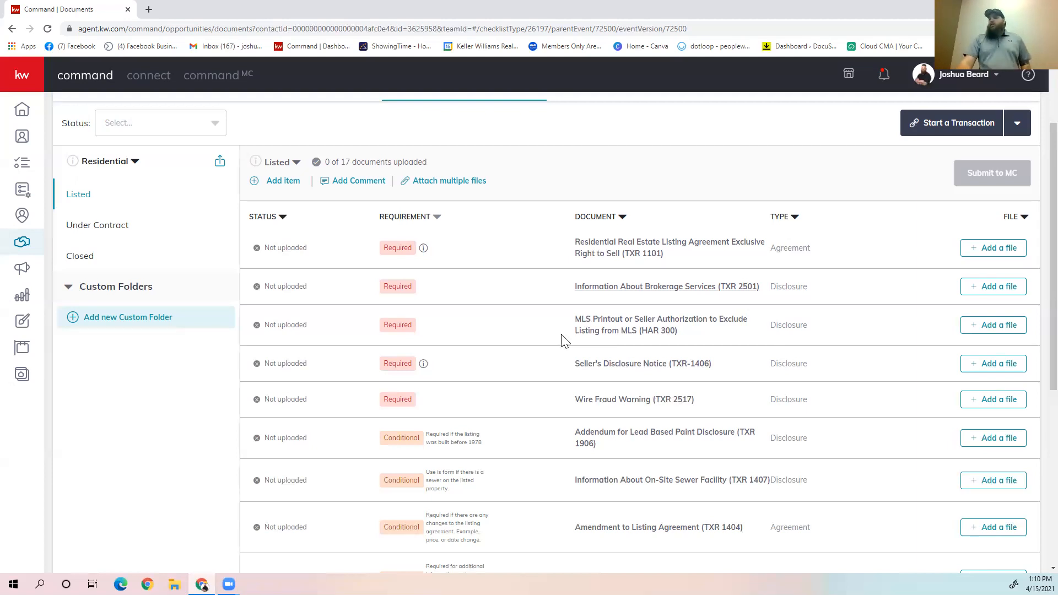
pyautogui.scroll(2, 488, 266)
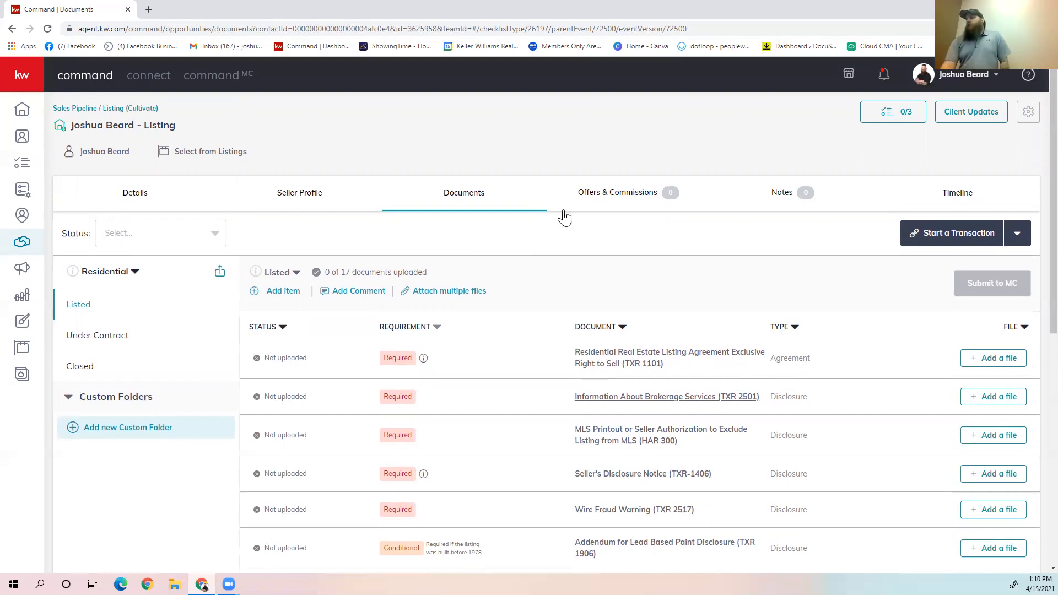
# Step: Start a Dotloop transaction for the opportunity using one of the Dotloop templates
pyautogui.click(963, 247)
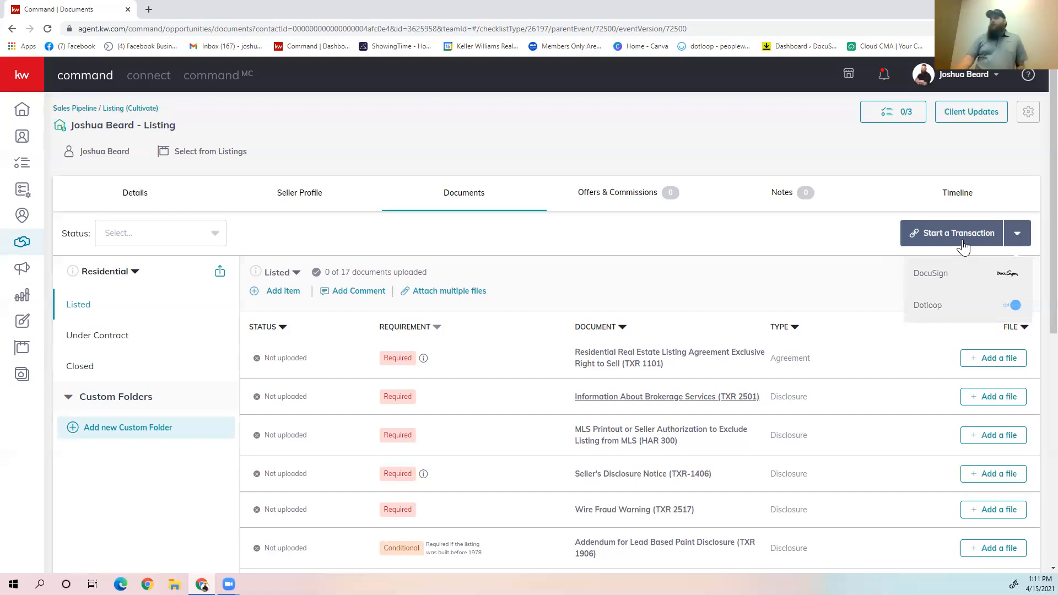
pyautogui.click(968, 312)
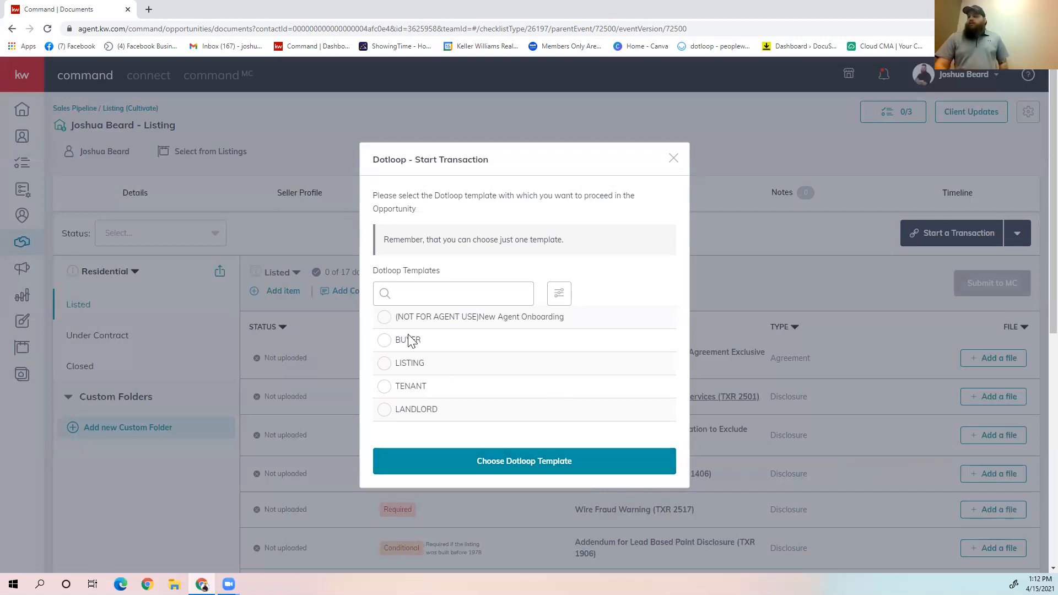
pyautogui.click(439, 466)
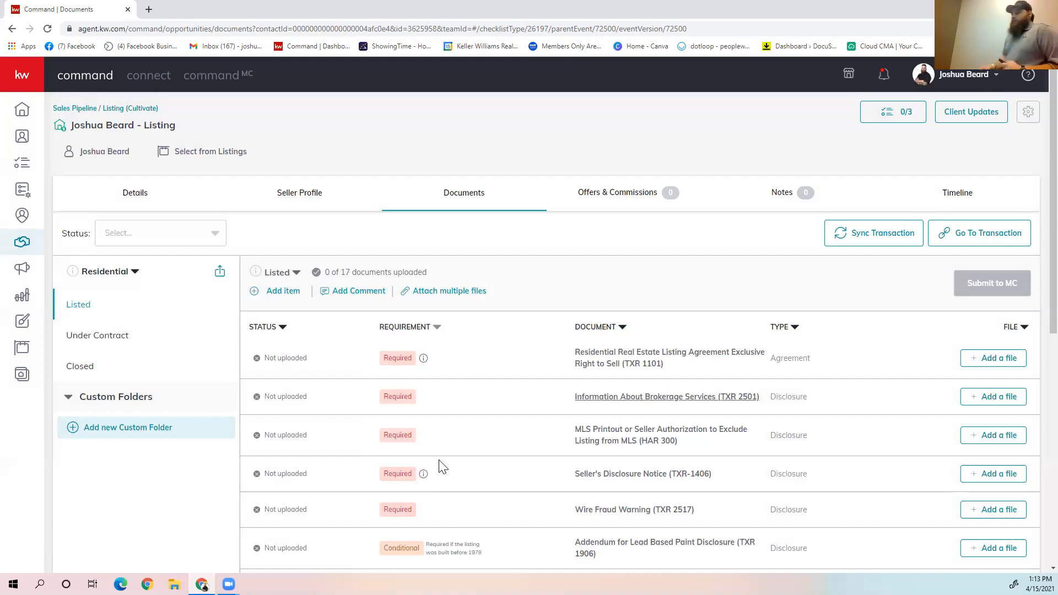
# Step: Go to the linked transaction, sign in to Dotloop with the prefilled credentials and look through the loop's documents
pyautogui.click(1003, 240)
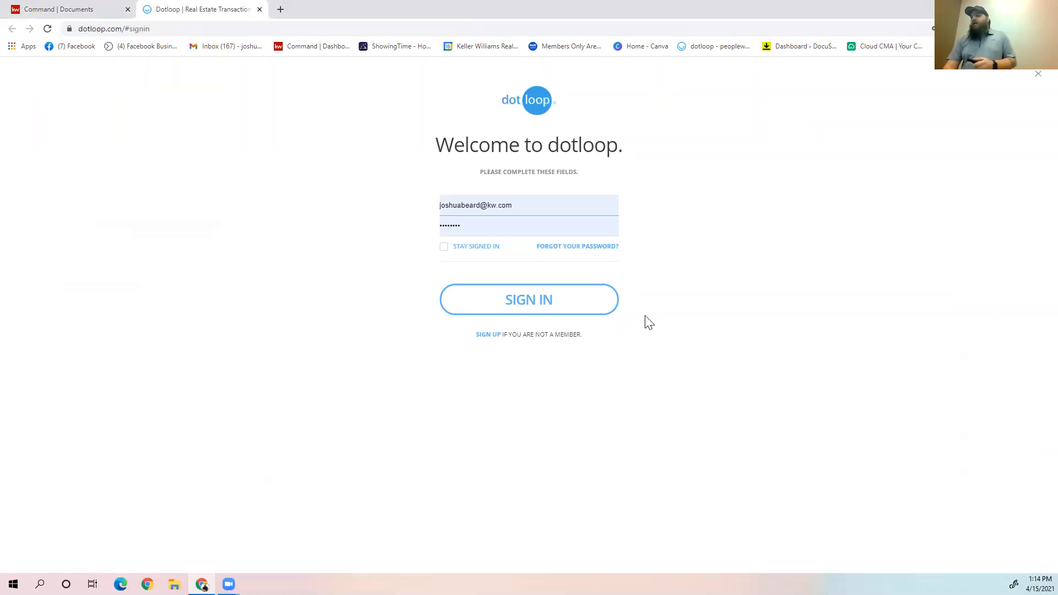
pyautogui.click(527, 306)
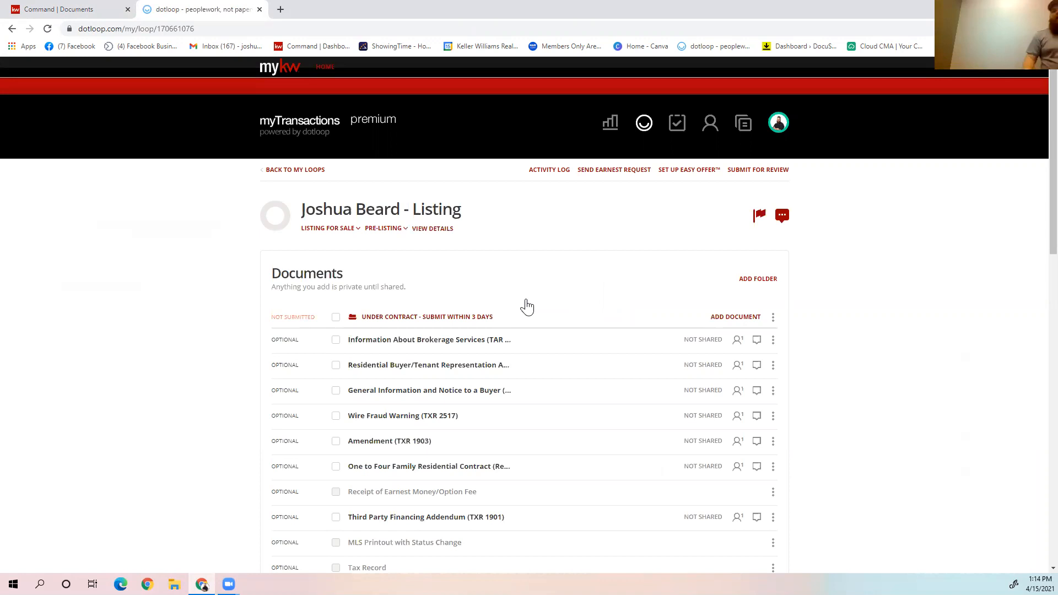
pyautogui.scroll(-6, 253, 293)
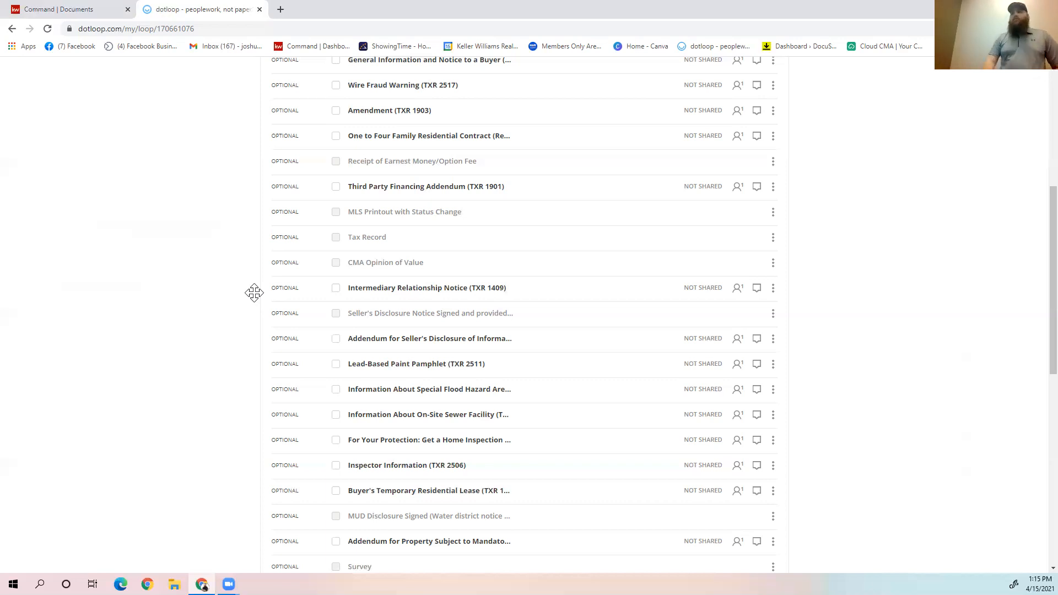
# Step: Switch back to KW Command and assign the Dotloop file Information About Brokerage Services (TAR 2501).pdf to the Information About Brokerage Services (TXR 2501) item
pyautogui.click(100, 8)
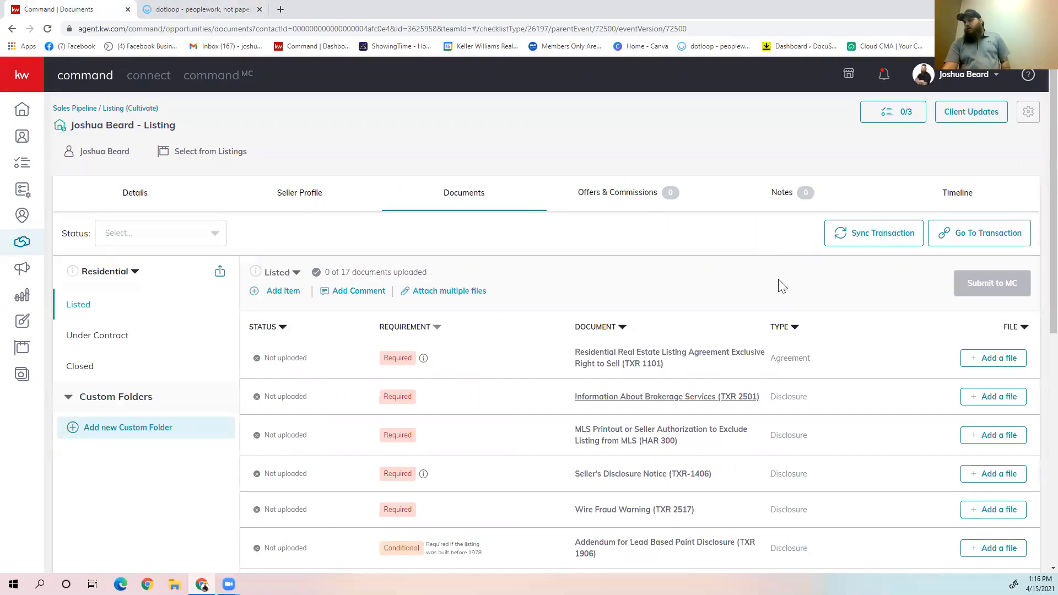
pyautogui.click(967, 401)
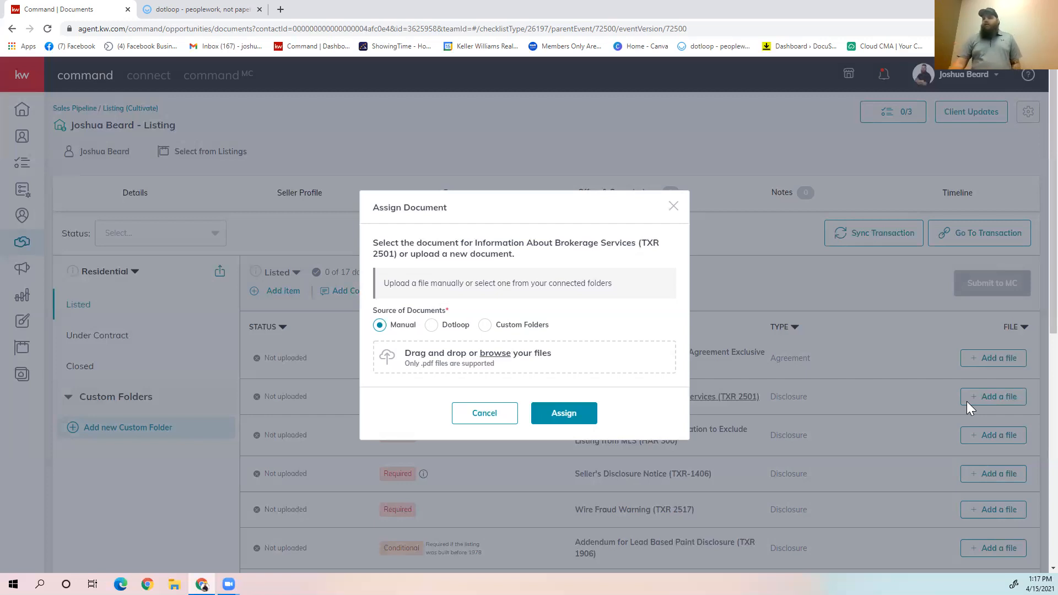
pyautogui.click(673, 207)
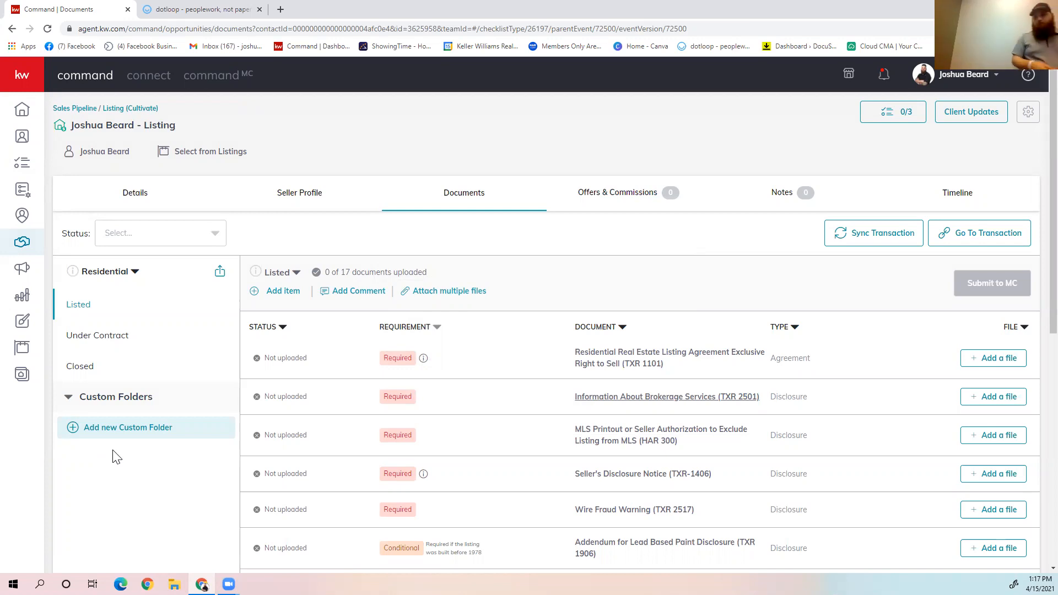
pyautogui.click(995, 401)
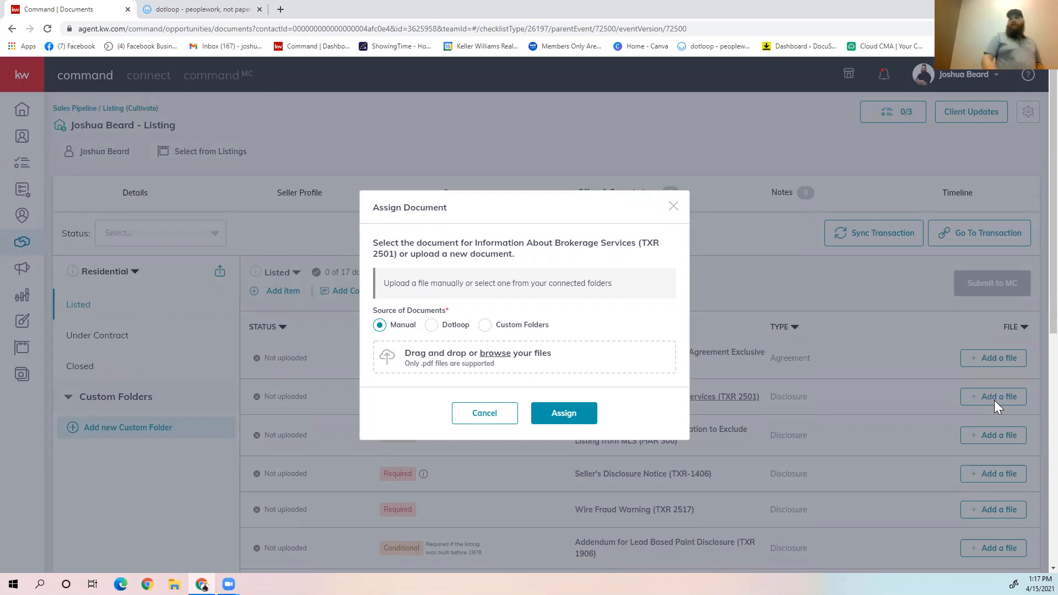
pyautogui.click(431, 325)
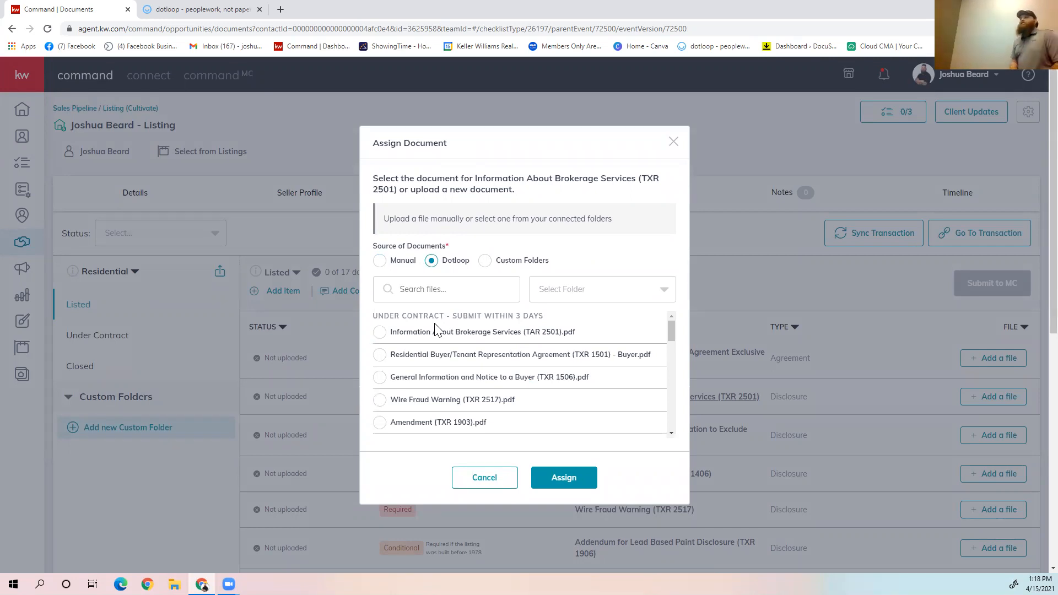
pyautogui.scroll(-10, 435, 331)
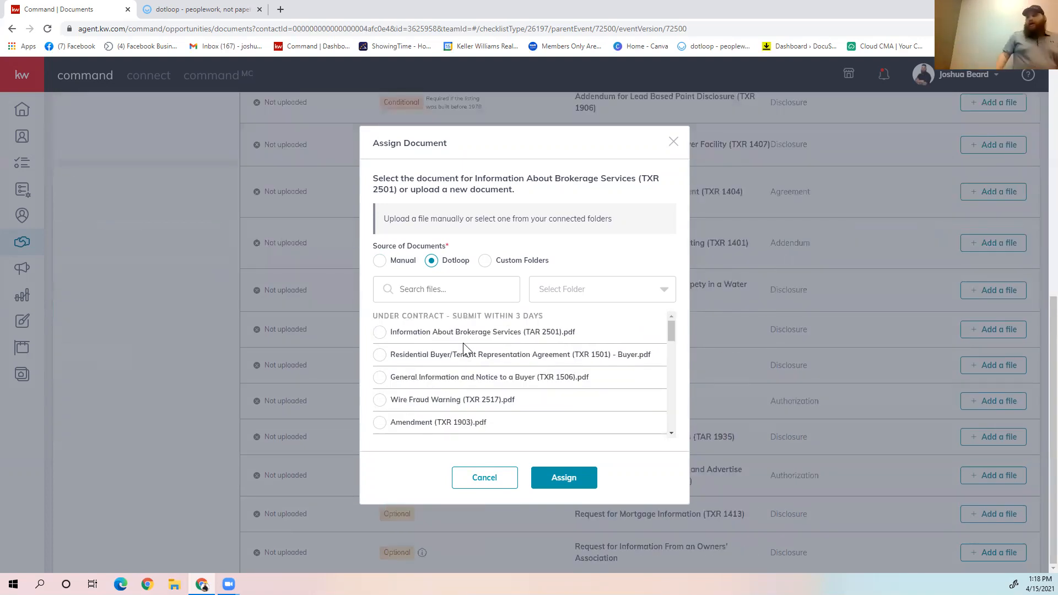
pyautogui.scroll(-1, 438, 350)
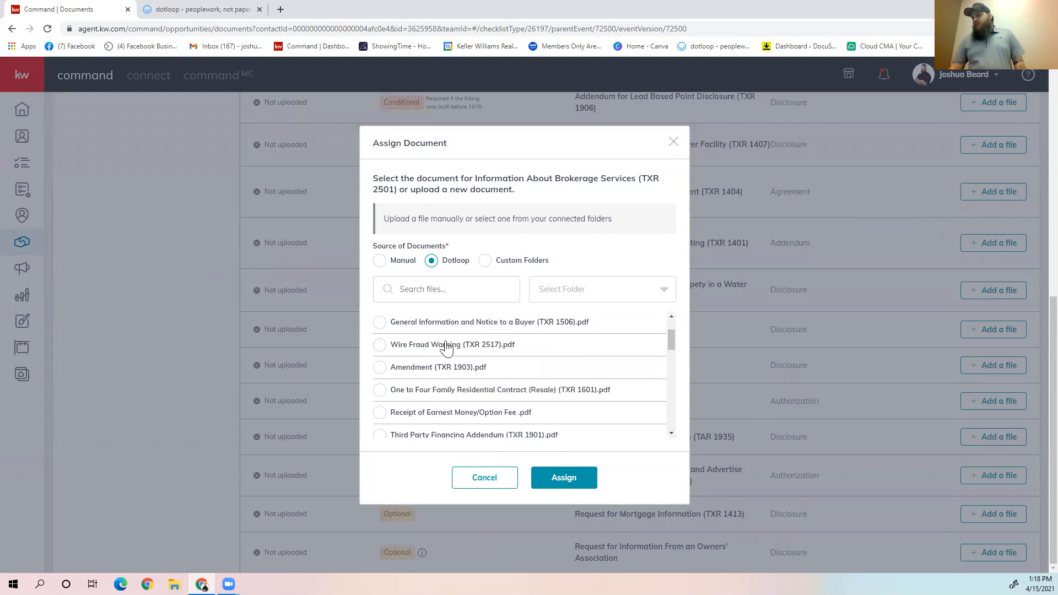
pyautogui.scroll(2, 549, 350)
pyautogui.click(379, 333)
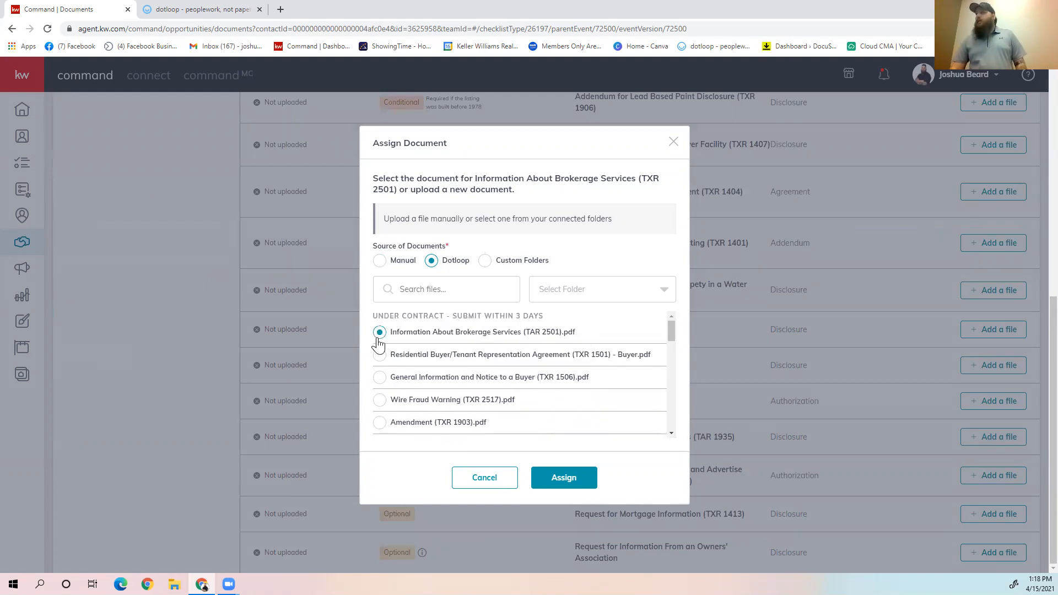
pyautogui.click(561, 481)
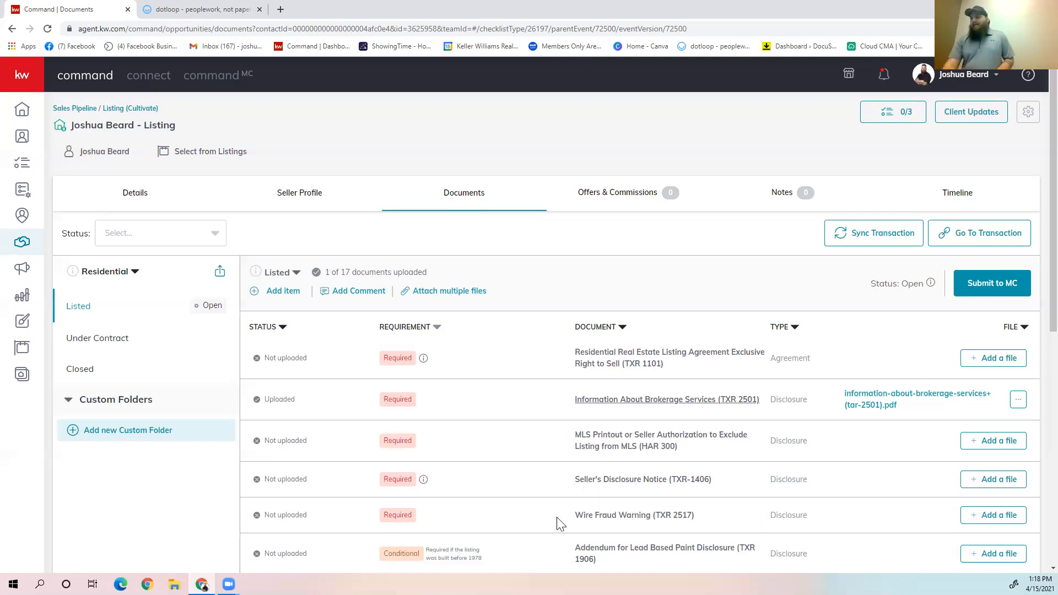
# Step: Look over the remaining Listed documents, return to the sales pipeline and open the documents of the first closed buyer opportunity
pyautogui.scroll(-6, 557, 506)
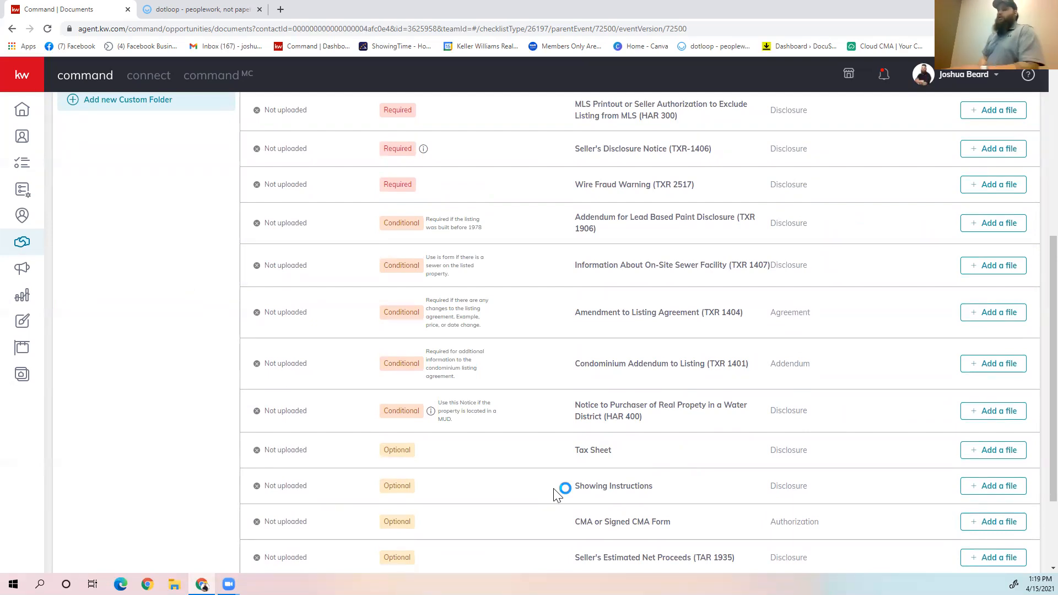
pyautogui.scroll(-1, 540, 416)
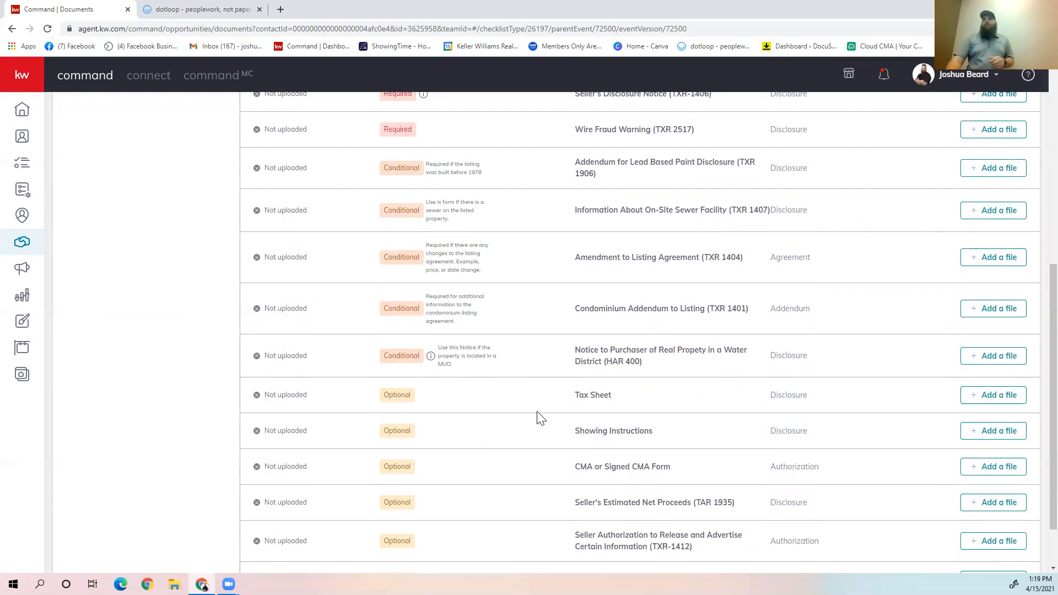
pyautogui.scroll(7, 365, 425)
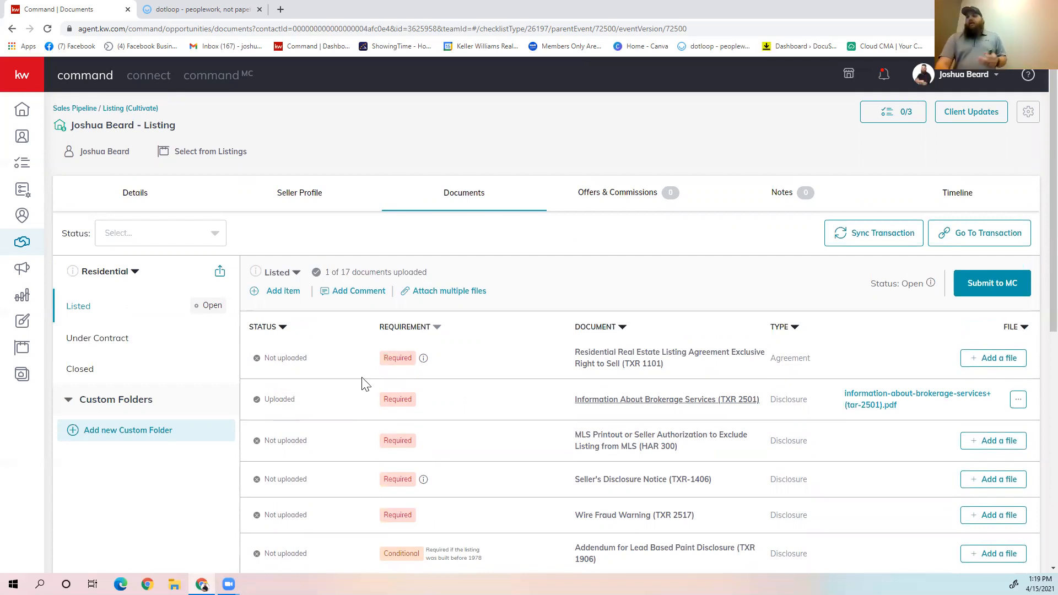
pyautogui.click(90, 109)
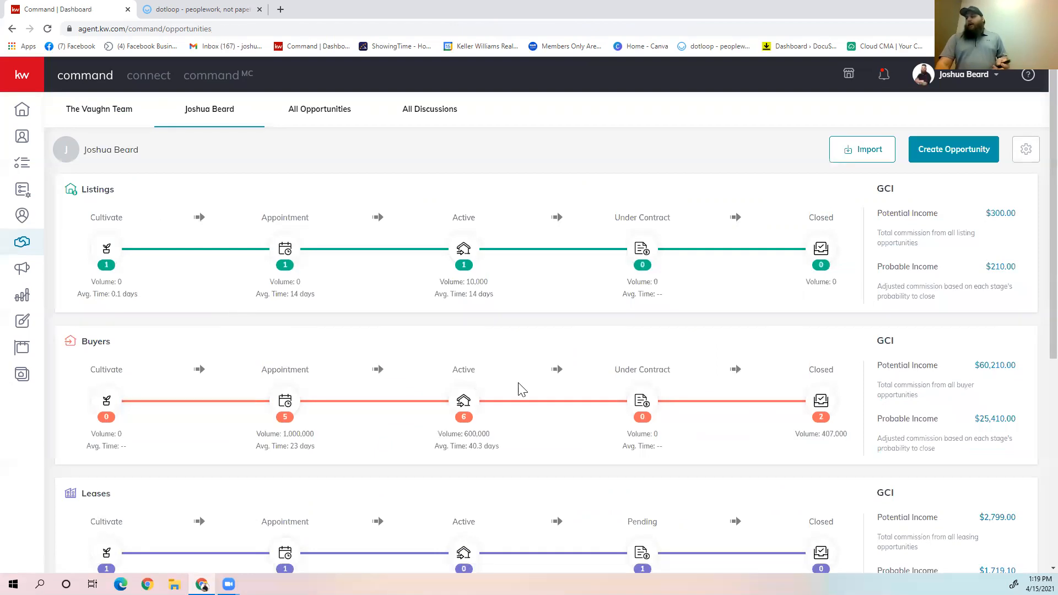
pyautogui.click(810, 405)
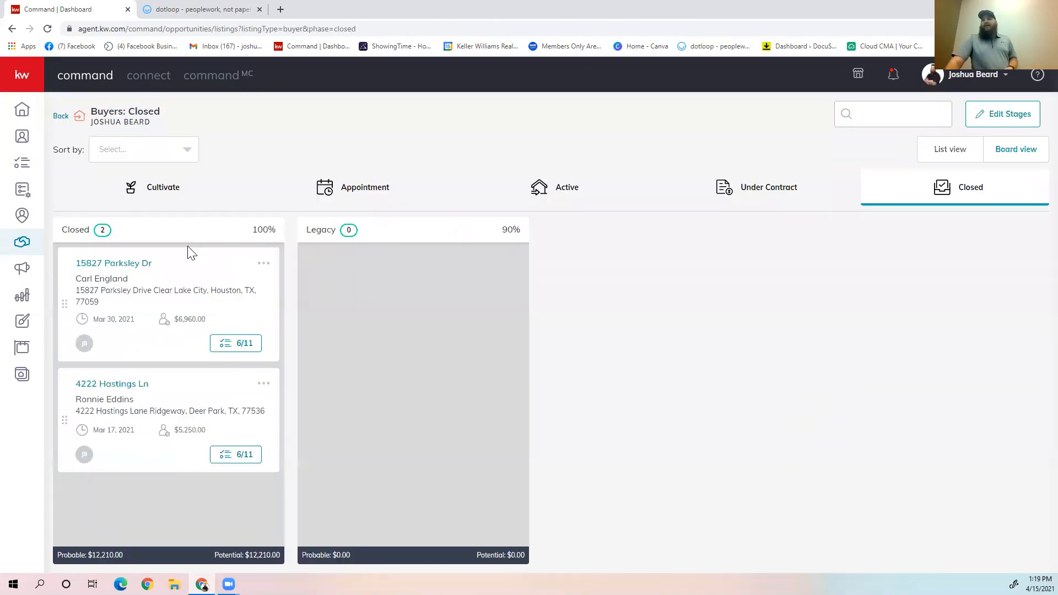
pyautogui.click(142, 269)
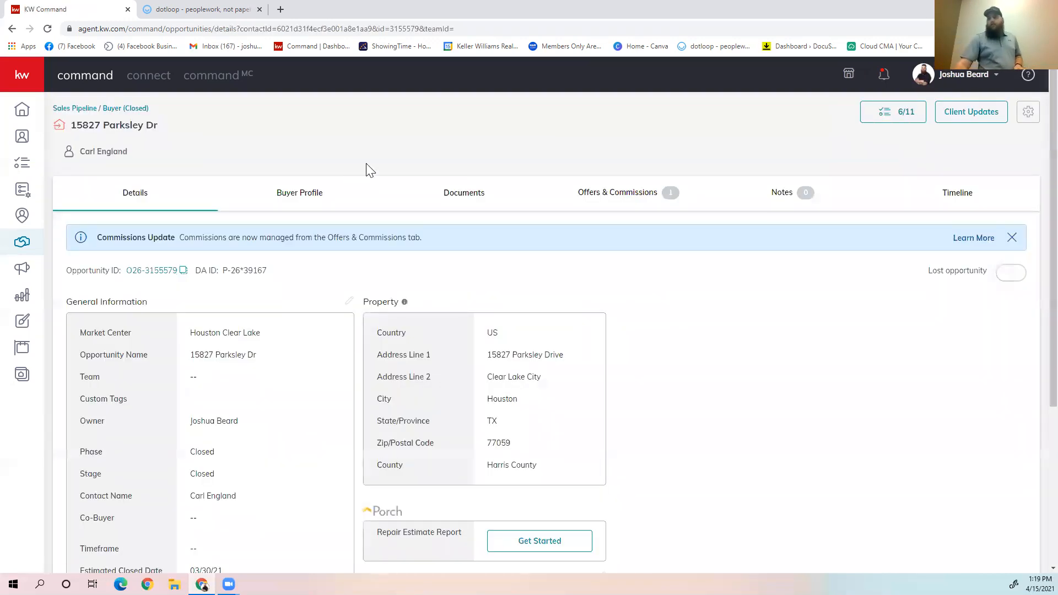
pyautogui.click(447, 195)
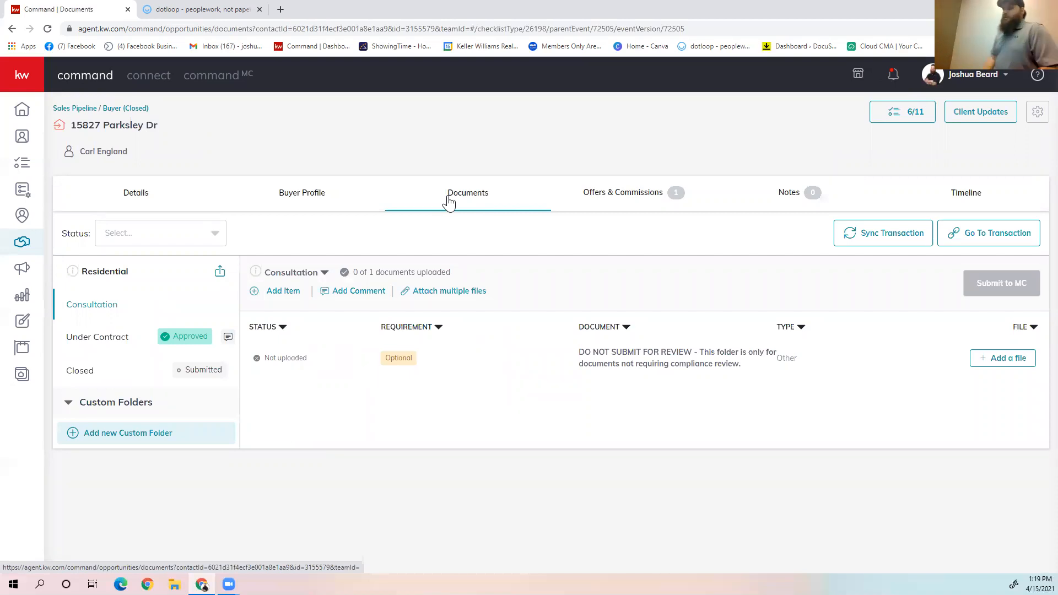
# Step: Look through the closed buyer opportunity's Under Contract checklist and read its checklist comments
pyautogui.click(115, 343)
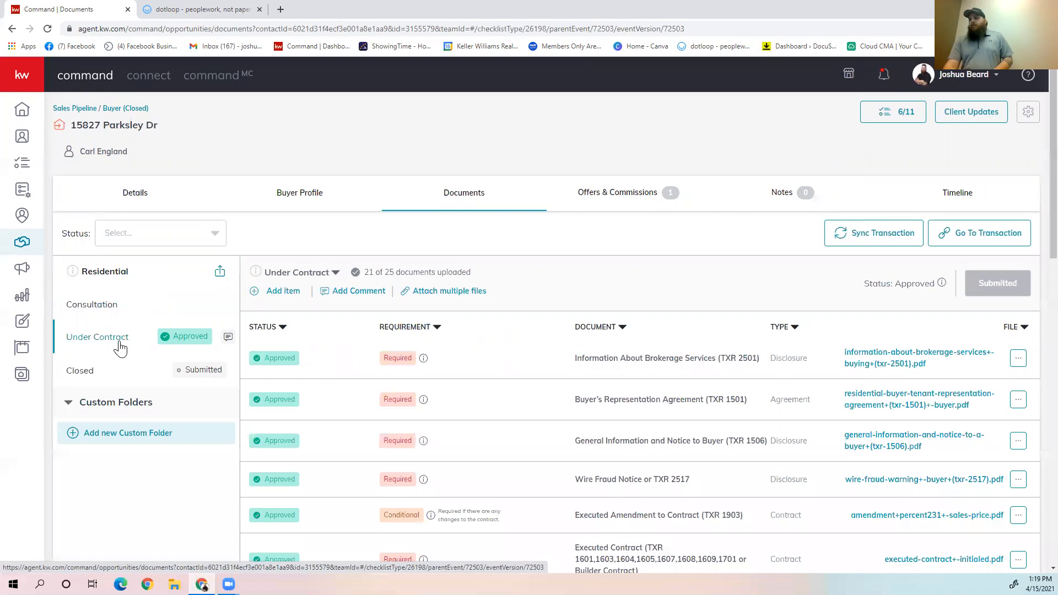
pyautogui.scroll(-1, 512, 361)
pyautogui.scroll(-12, 512, 361)
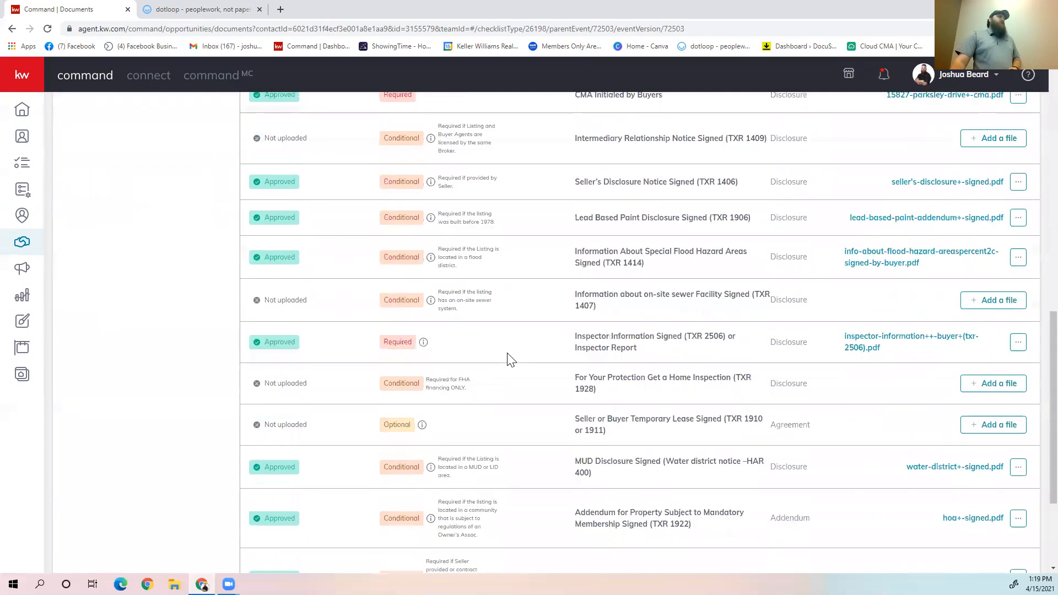
pyautogui.scroll(-3, 511, 359)
pyautogui.scroll(6, 511, 359)
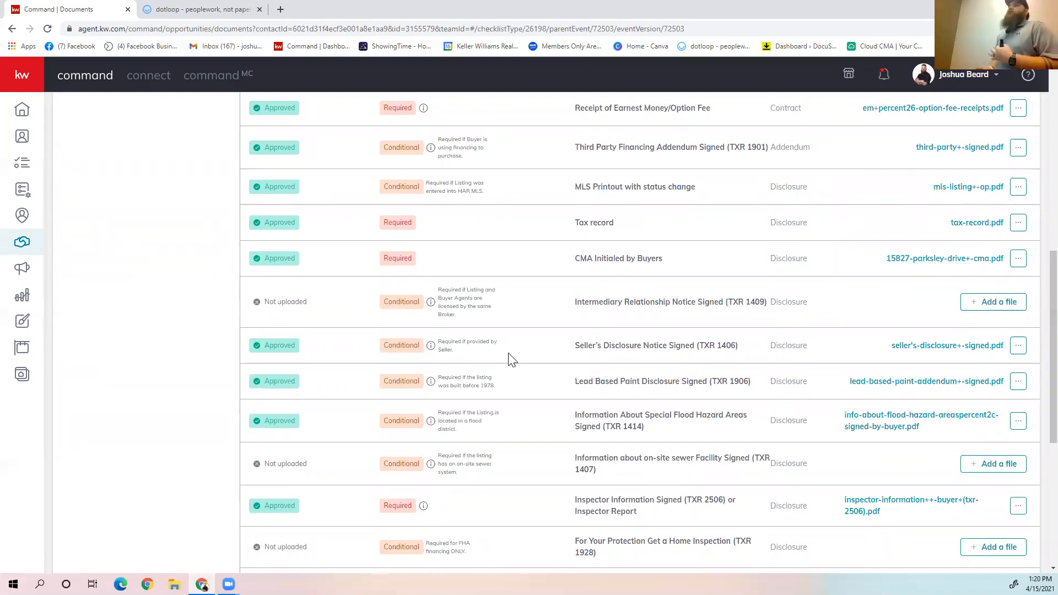
pyautogui.scroll(10, 492, 340)
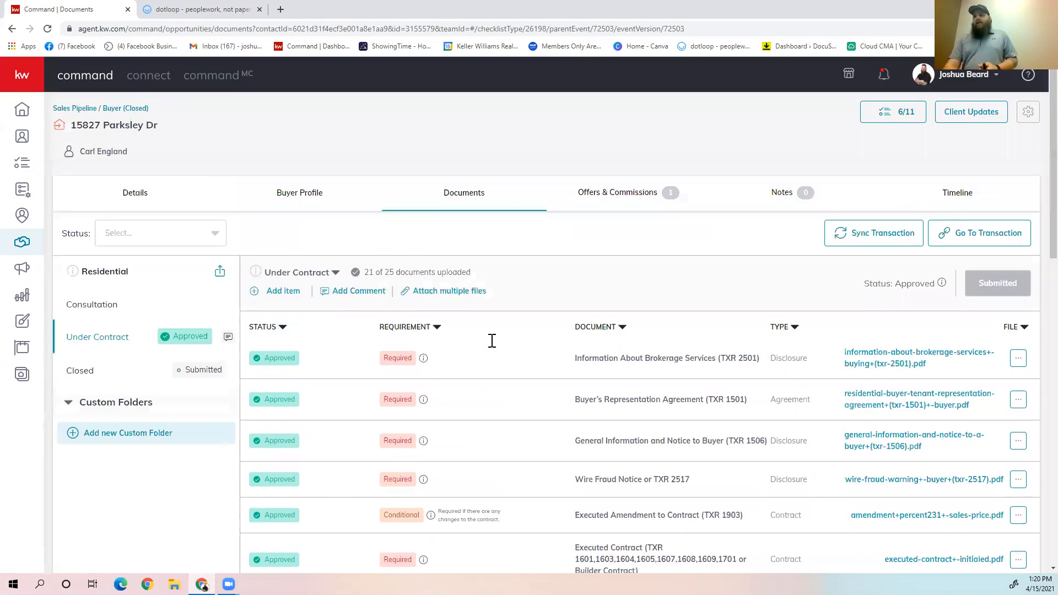
pyautogui.click(230, 339)
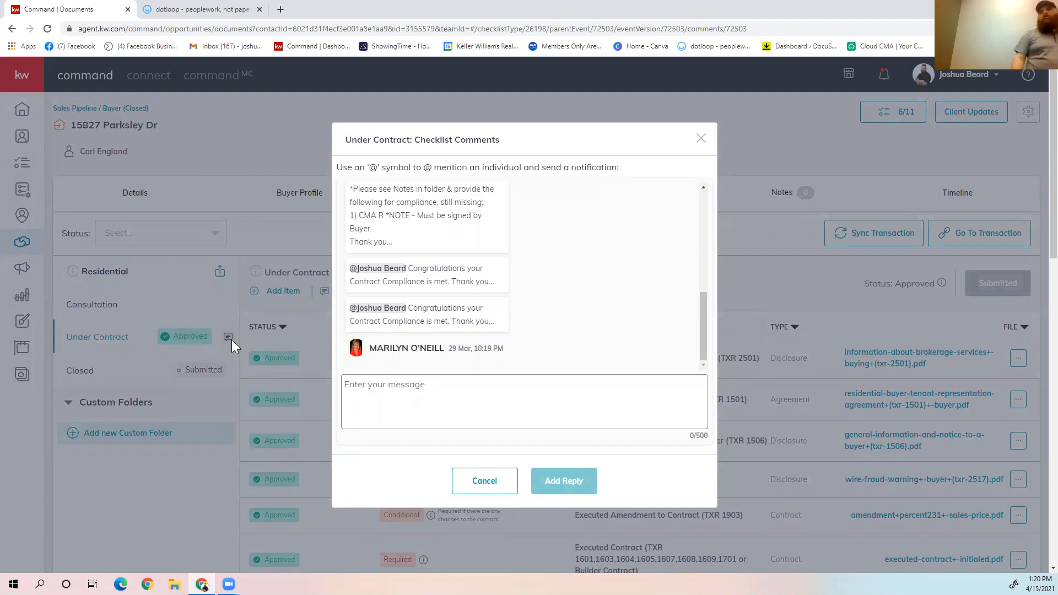
pyautogui.click(507, 488)
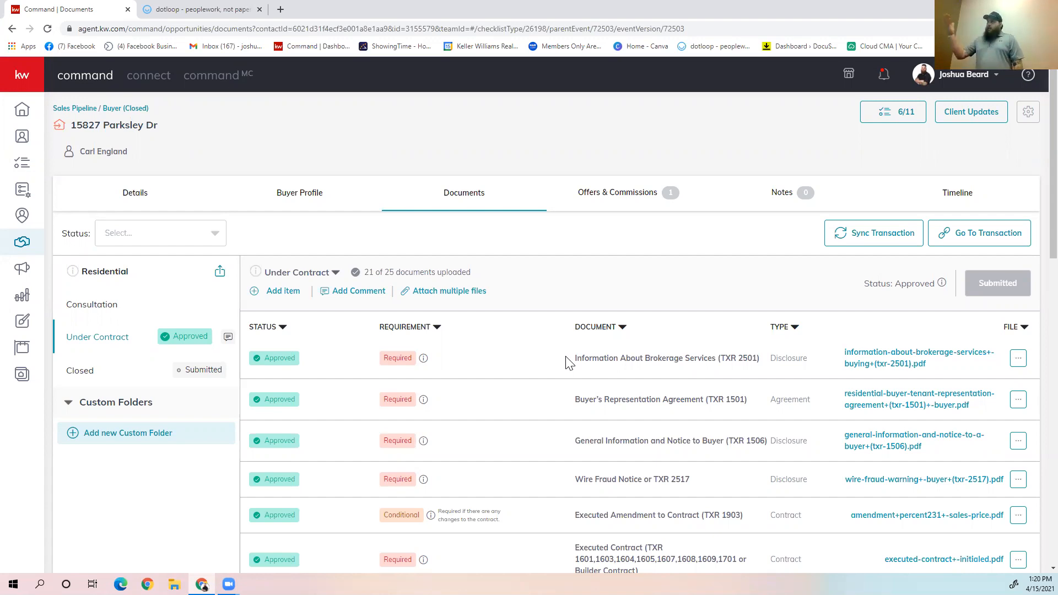
# Step: View the uploaded Information About Brokerage Services (TXR 2501) file together with its Document Review comments, and close the viewer
pyautogui.click(880, 363)
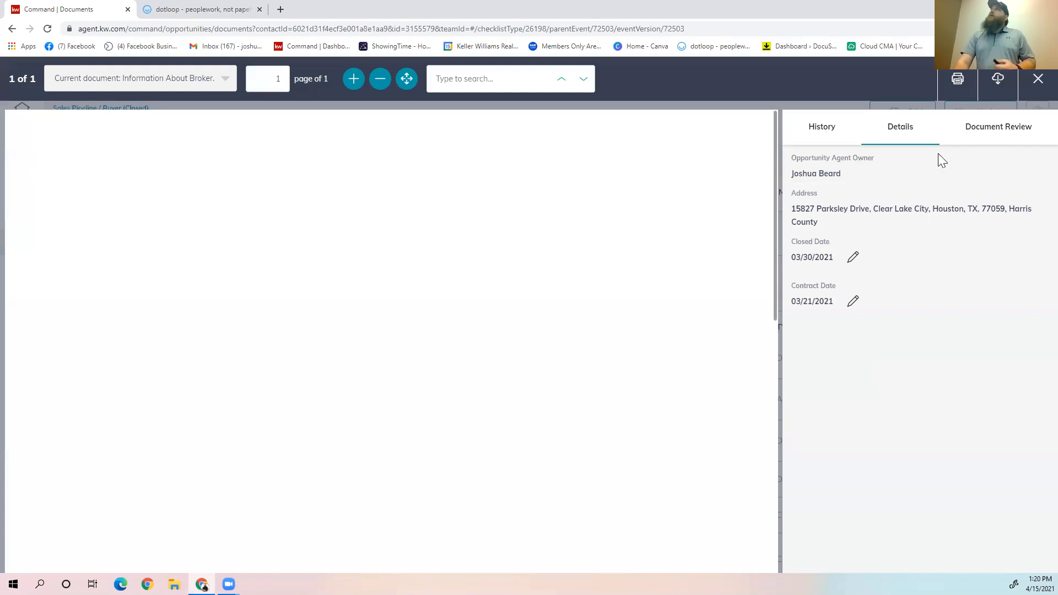
pyautogui.click(987, 135)
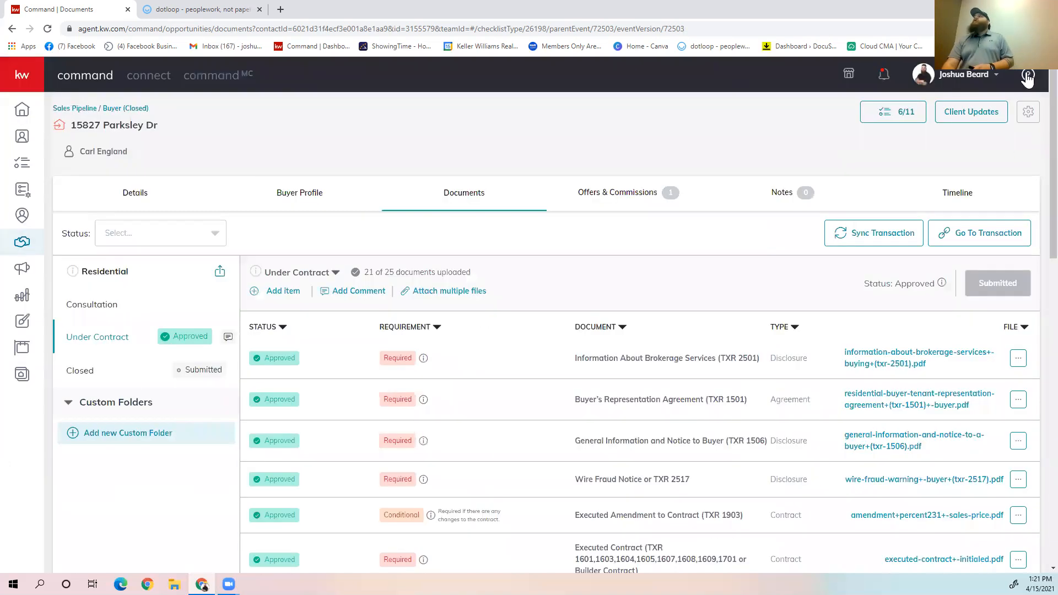
pyautogui.click(1037, 78)
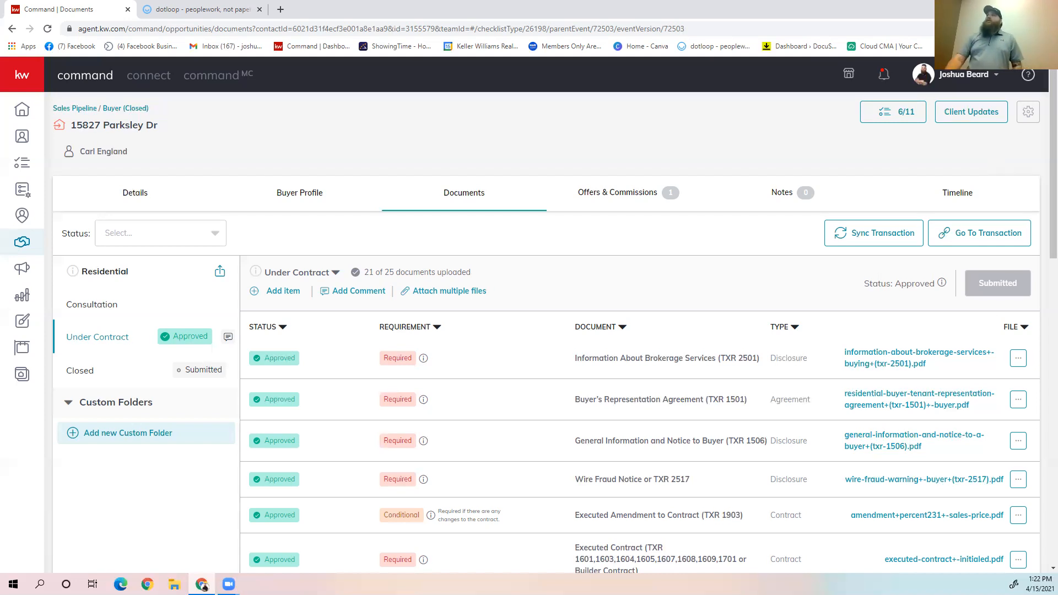
# Step: Examine the required, conditional and optional items in the Under Contract checklist, highlighting the condition for For Your Protection Get a Home Inspection (TXR 1928)
pyautogui.scroll(-2, 574, 267)
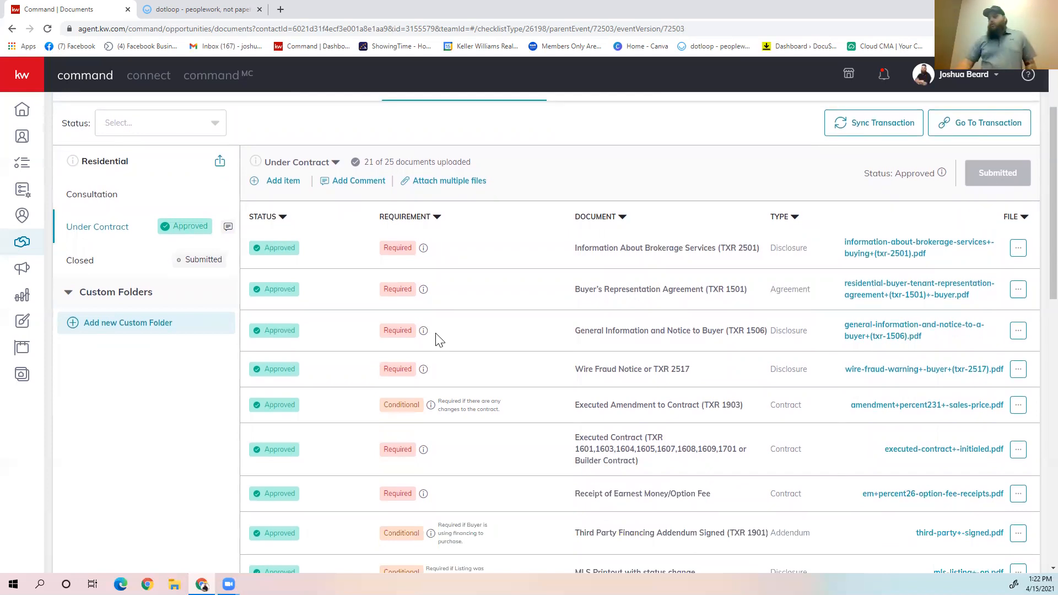
pyautogui.scroll(-1, 440, 372)
pyautogui.scroll(-1, 499, 408)
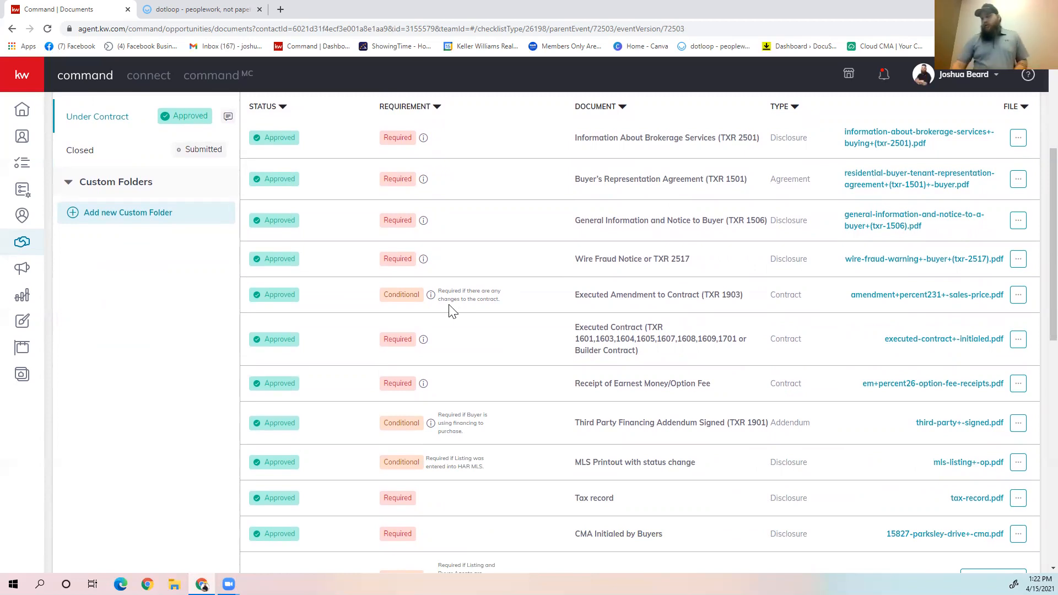
pyautogui.scroll(-5, 523, 475)
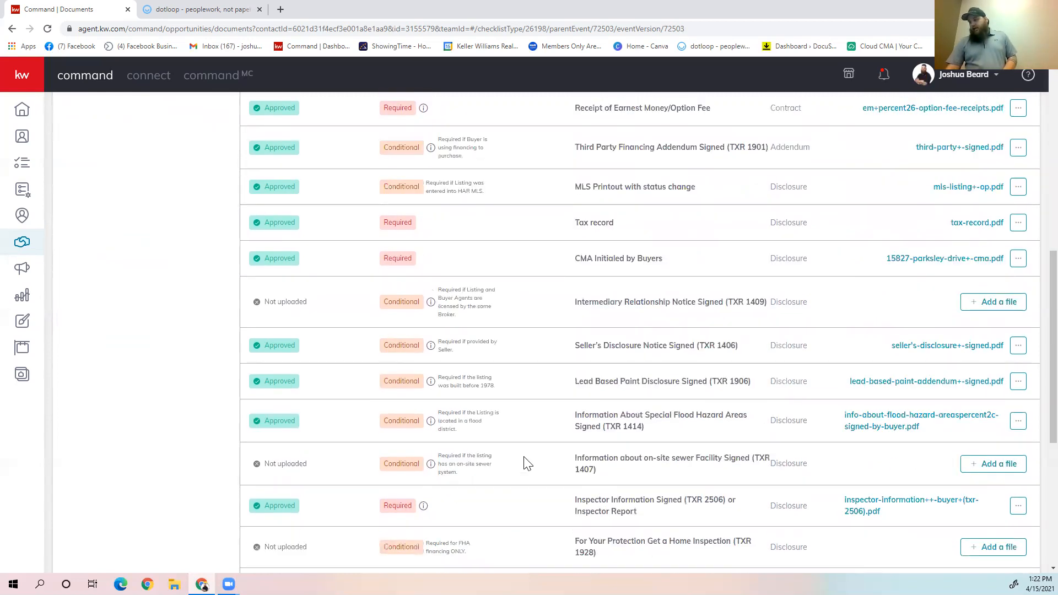
pyautogui.scroll(-2, 523, 463)
pyautogui.moveTo(425, 436); pyautogui.dragTo(472, 455)
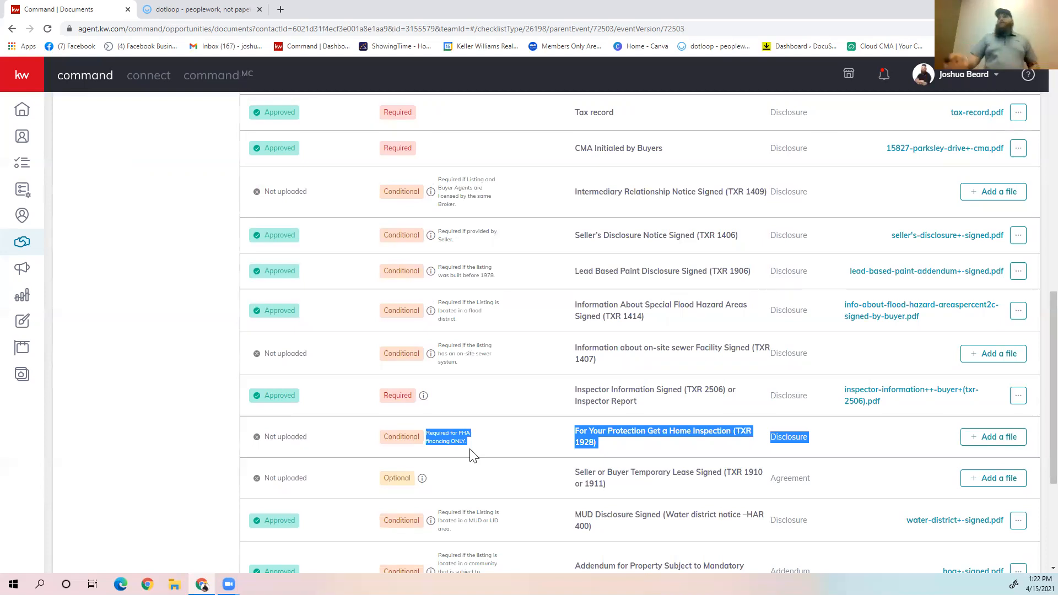
pyautogui.click(532, 414)
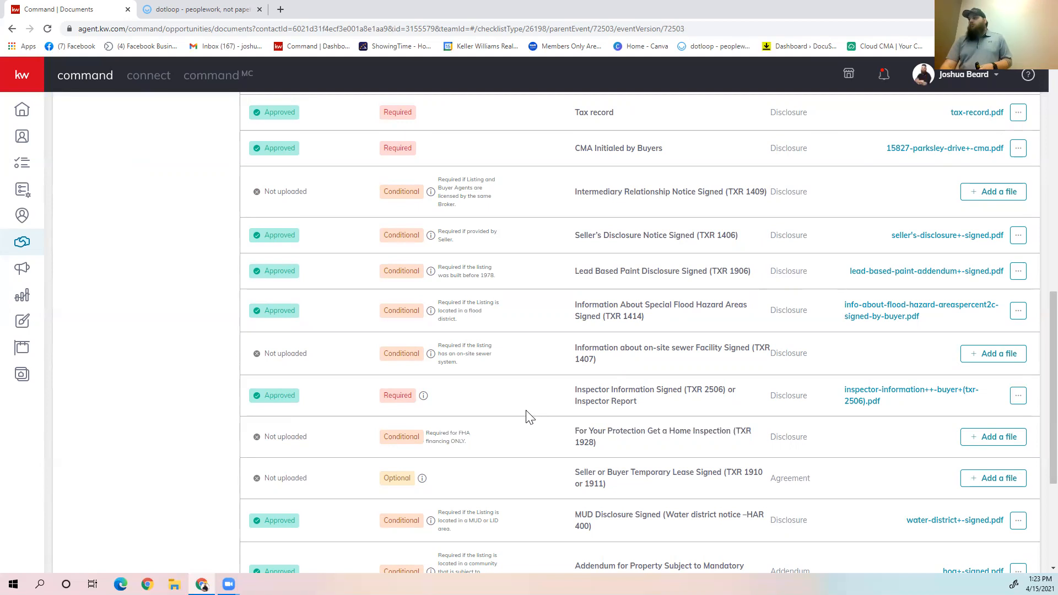
# Step: Open the form for adding an item to the Under Contract checklist, review its document types, and cancel it
pyautogui.scroll(8, 529, 413)
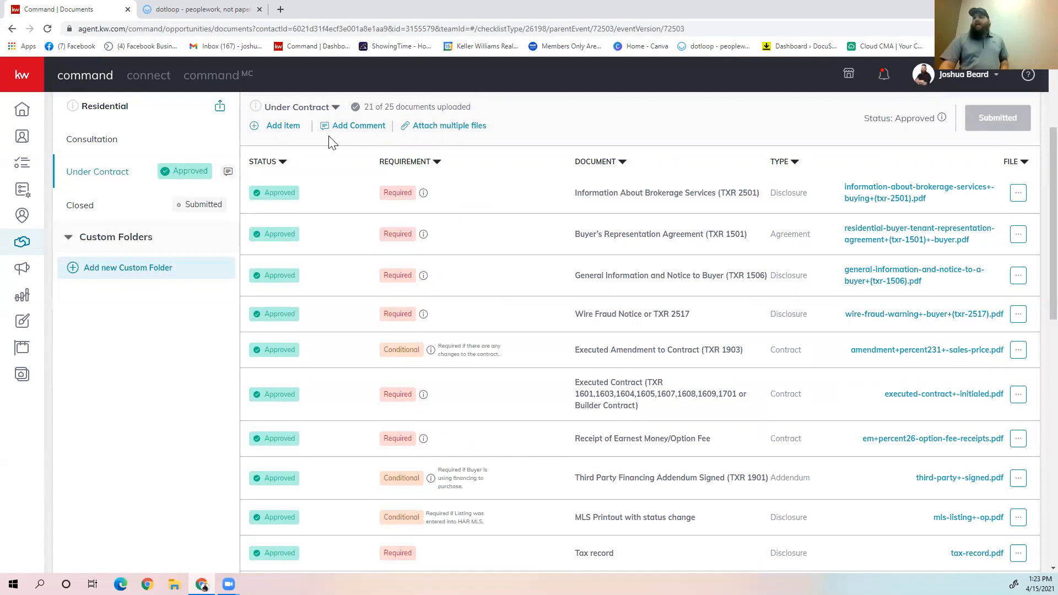
pyautogui.scroll(3, 330, 147)
pyautogui.click(296, 300)
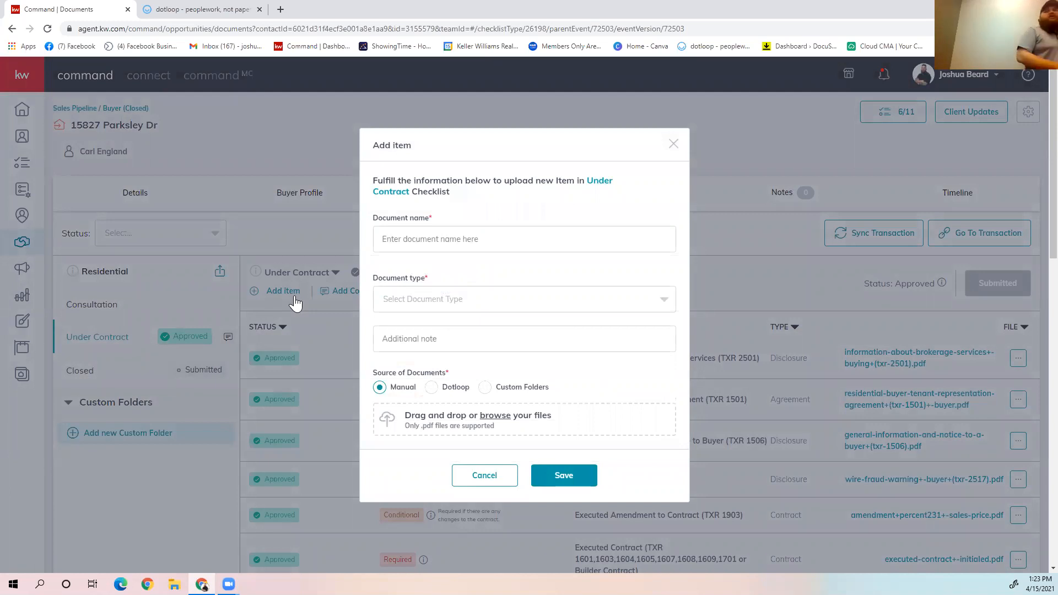
pyautogui.click(417, 298)
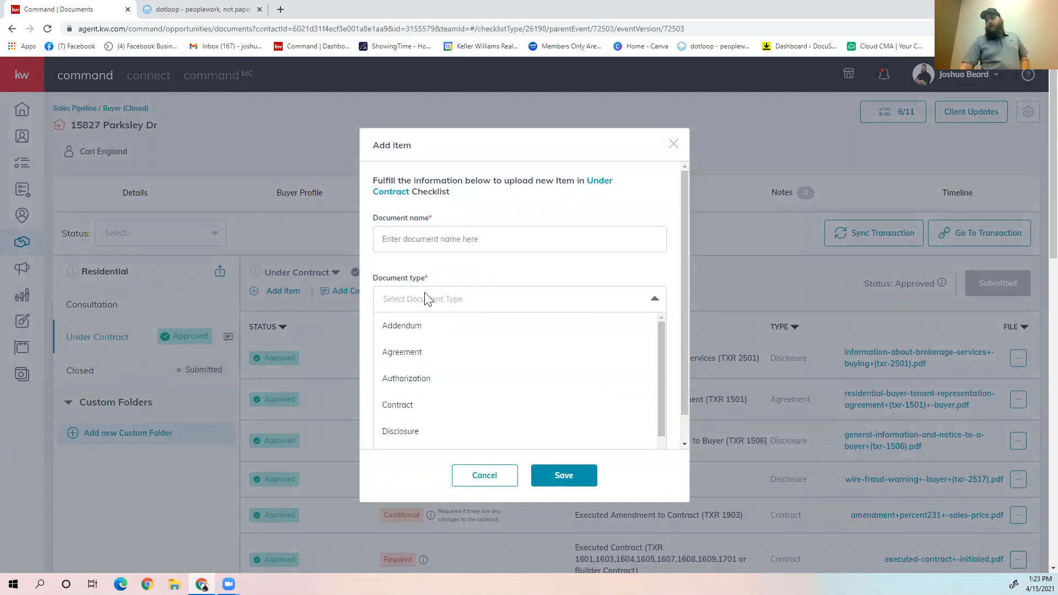
pyautogui.scroll(-2, 493, 394)
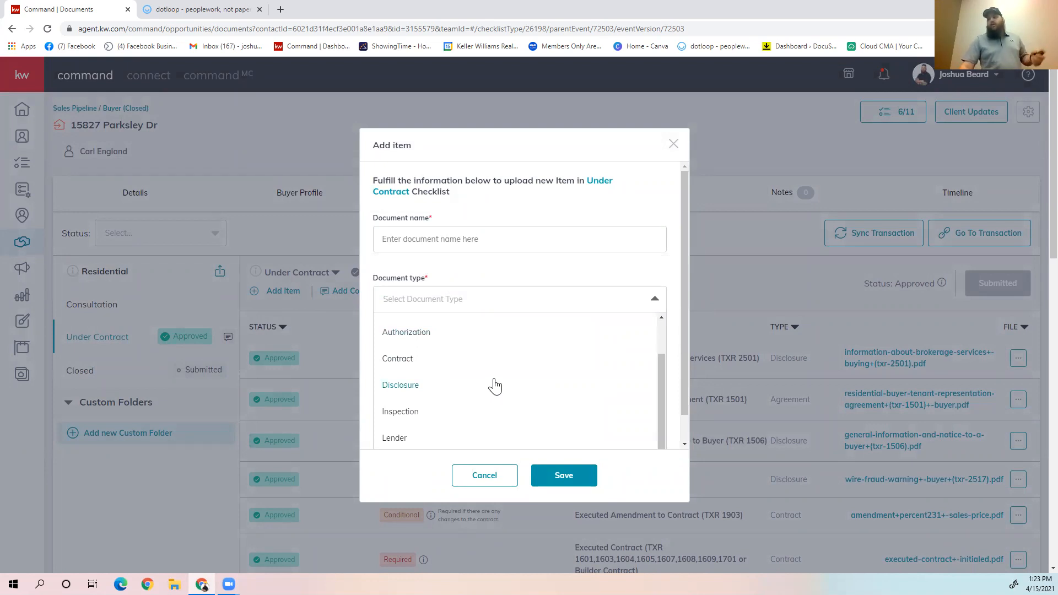
pyautogui.scroll(-1, 589, 229)
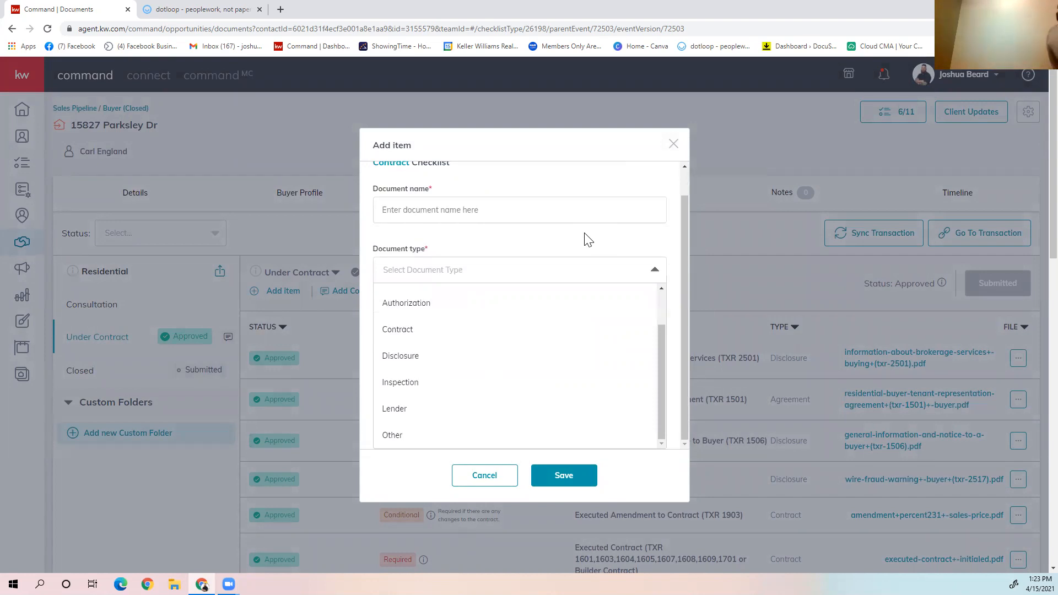
pyautogui.click(537, 242)
pyautogui.scroll(-3, 522, 353)
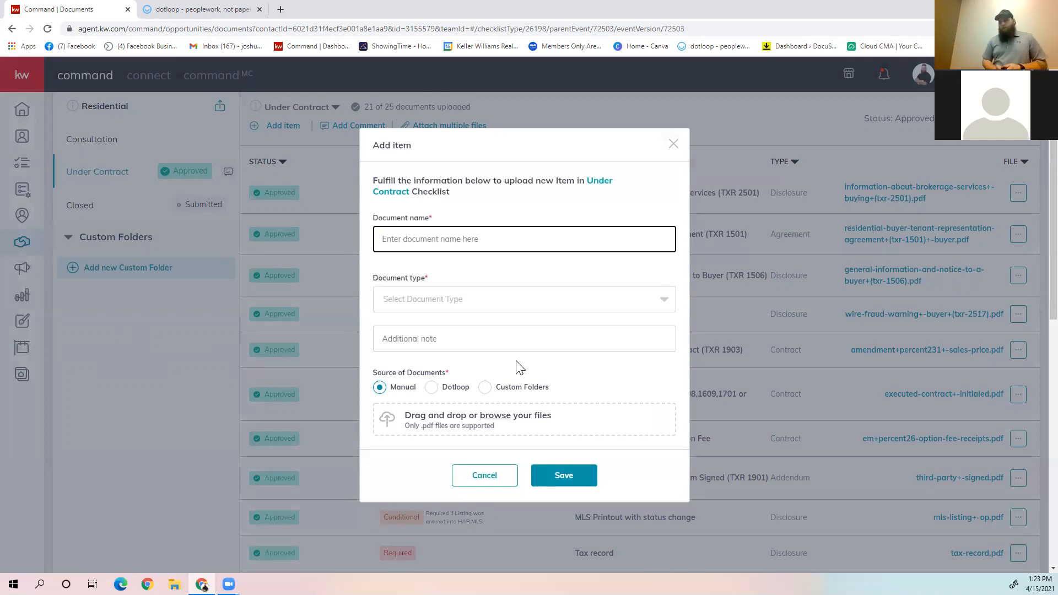
pyautogui.click(503, 480)
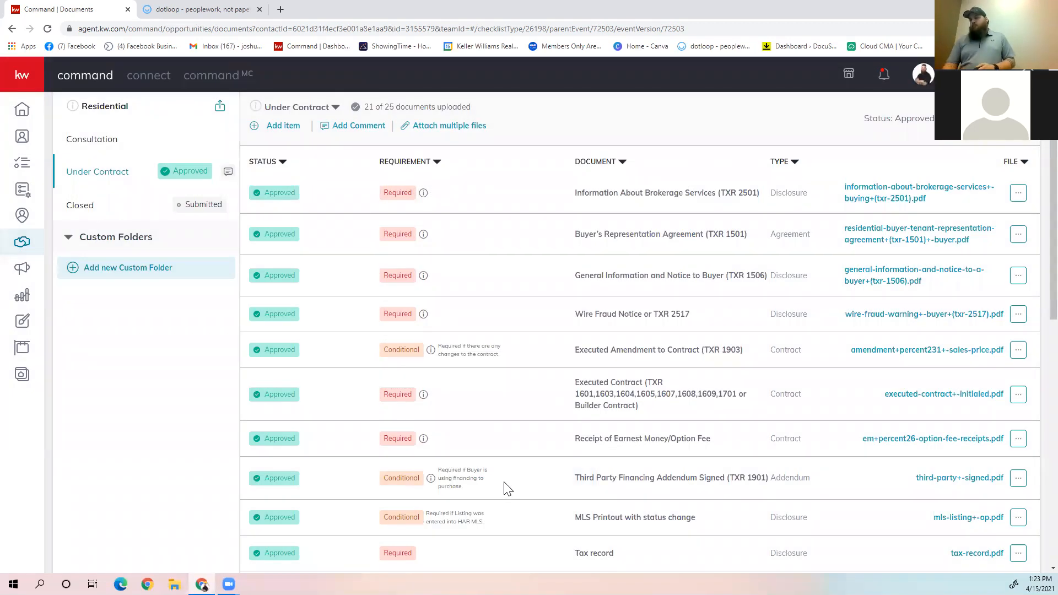
# Step: View the file assignment options for Information about on-site sewer Facility Signed (TXR 1407), and close them without assigning a file
pyautogui.scroll(3, 507, 488)
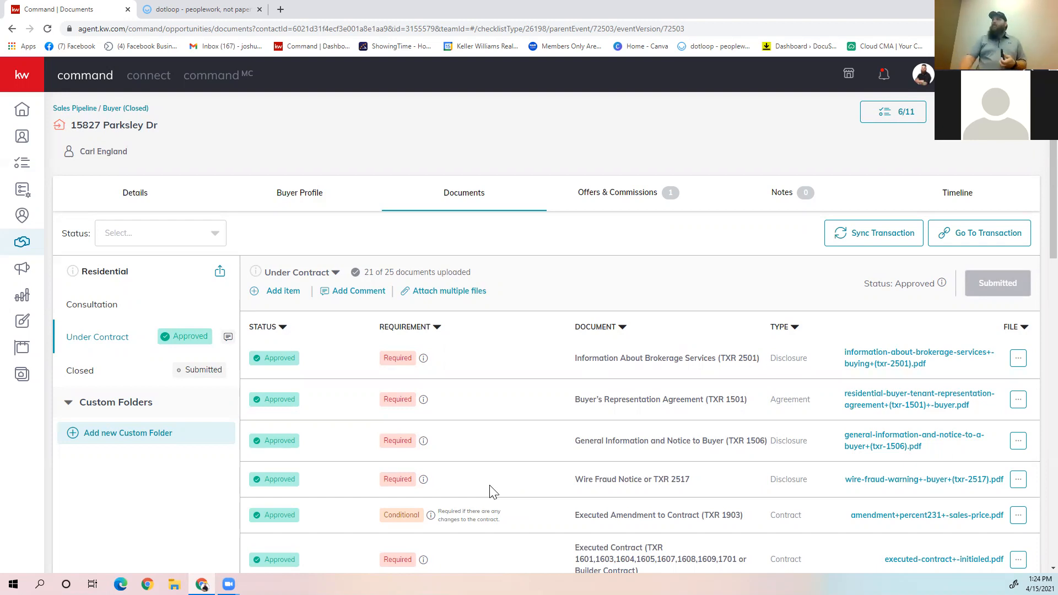
pyautogui.scroll(-8, 887, 482)
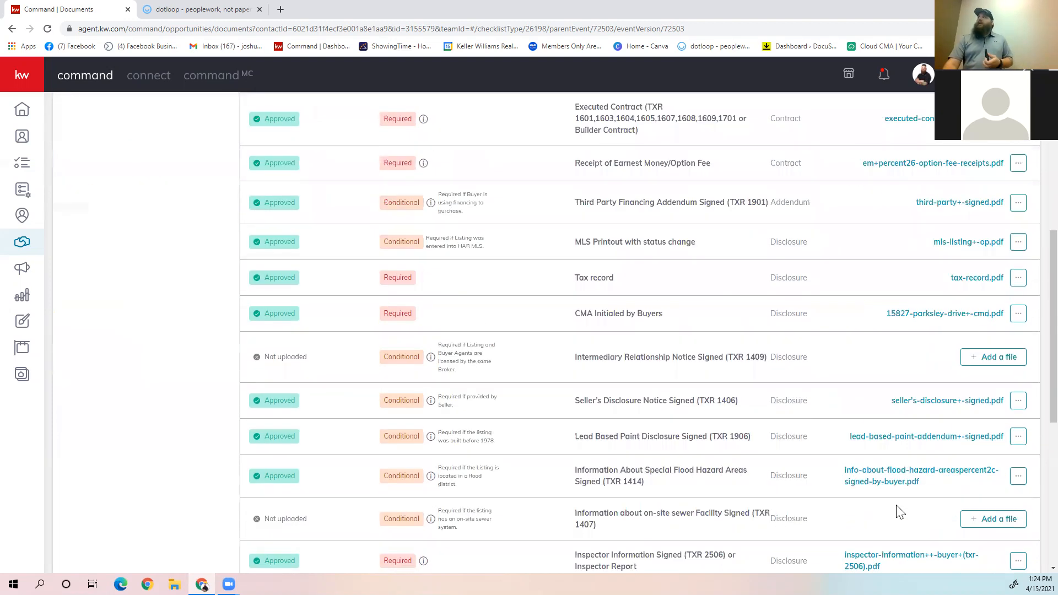
pyautogui.click(1001, 517)
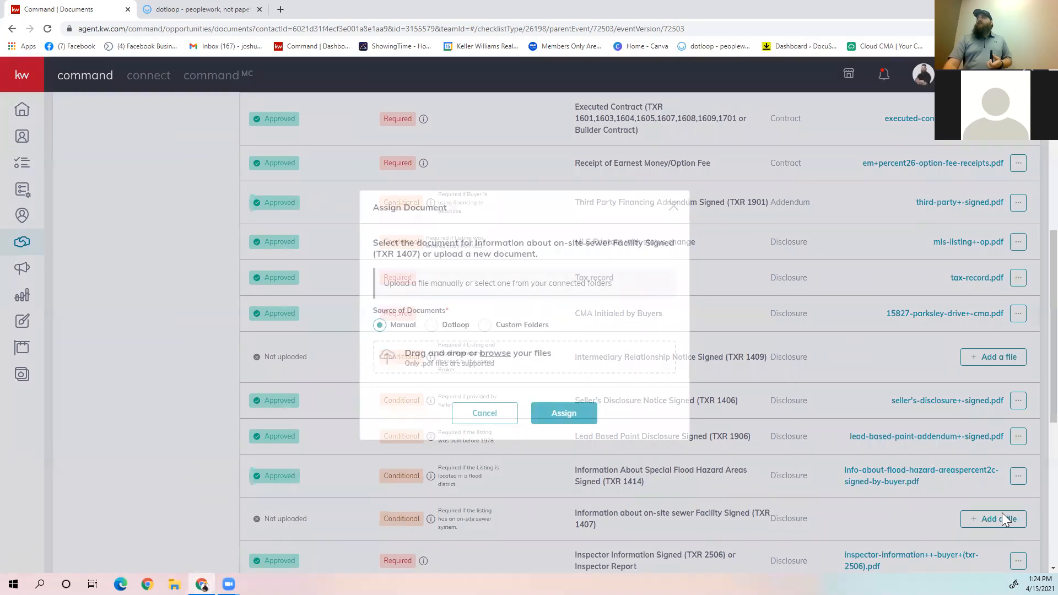
pyautogui.click(672, 209)
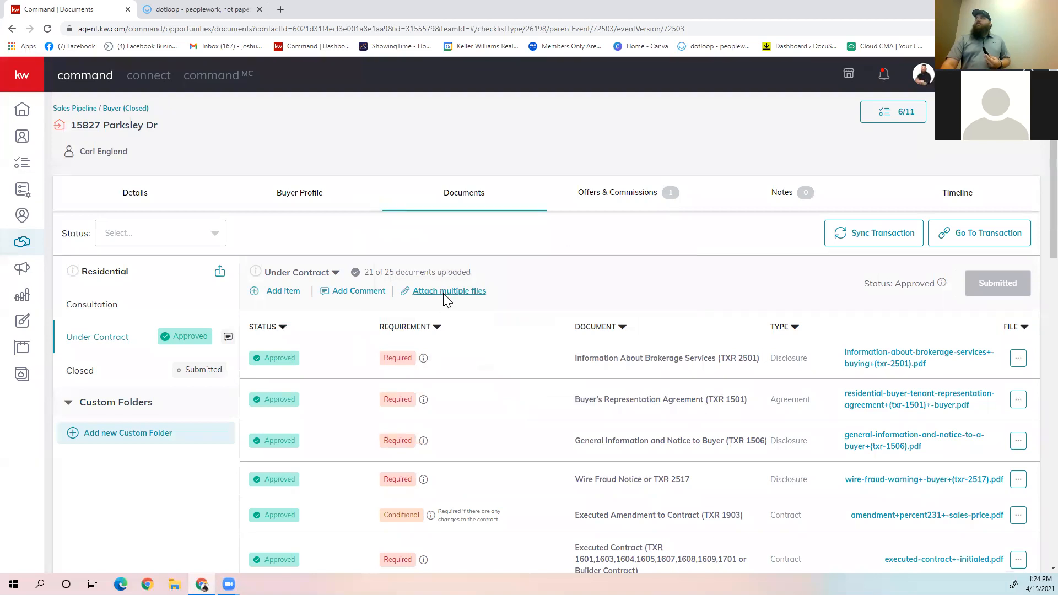
# Step: View the Dotloop files offered for For Your Protection Get a Home Inspection (TXR 1928) when attaching multiple files, and close the dialog
pyautogui.click(443, 292)
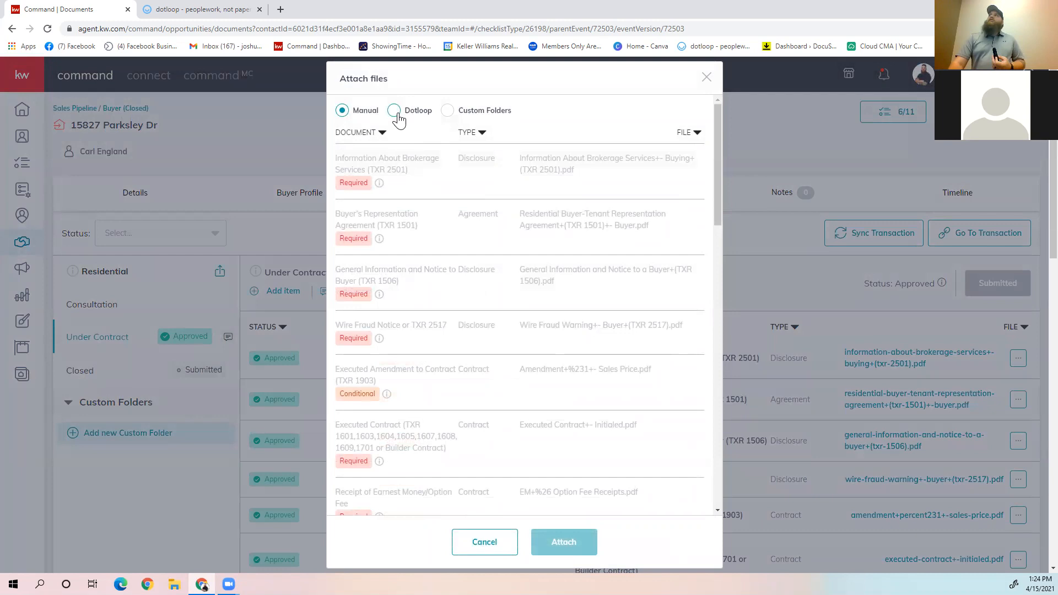
pyautogui.click(396, 113)
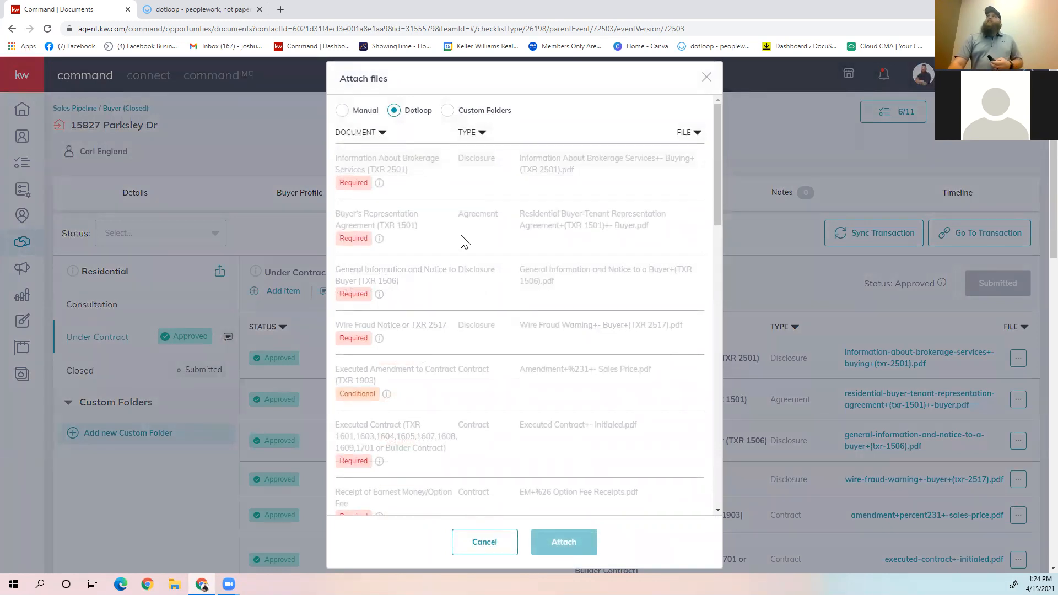
pyautogui.scroll(-10, 499, 237)
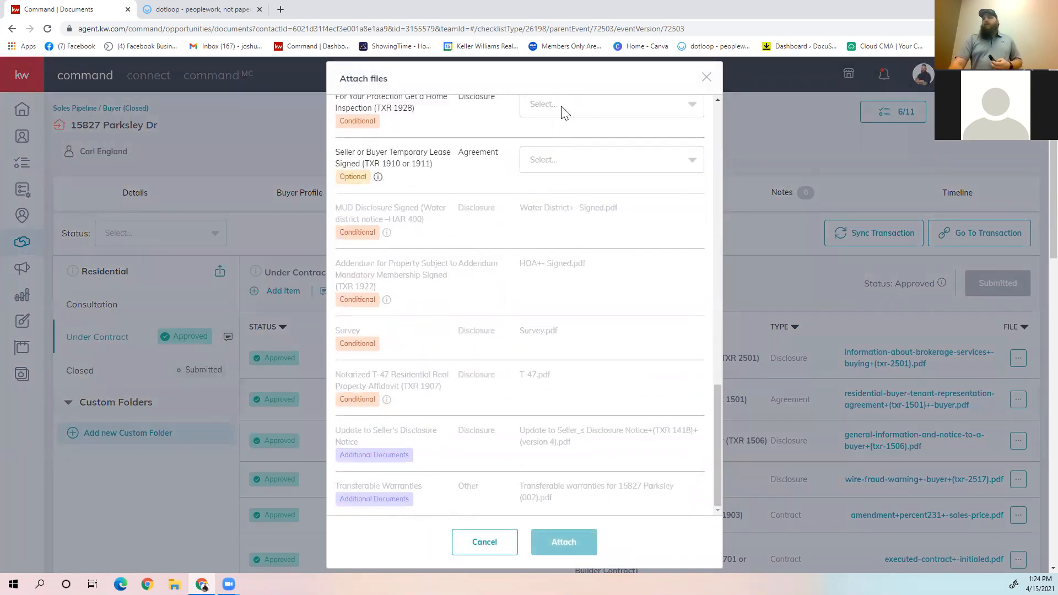
pyautogui.click(563, 109)
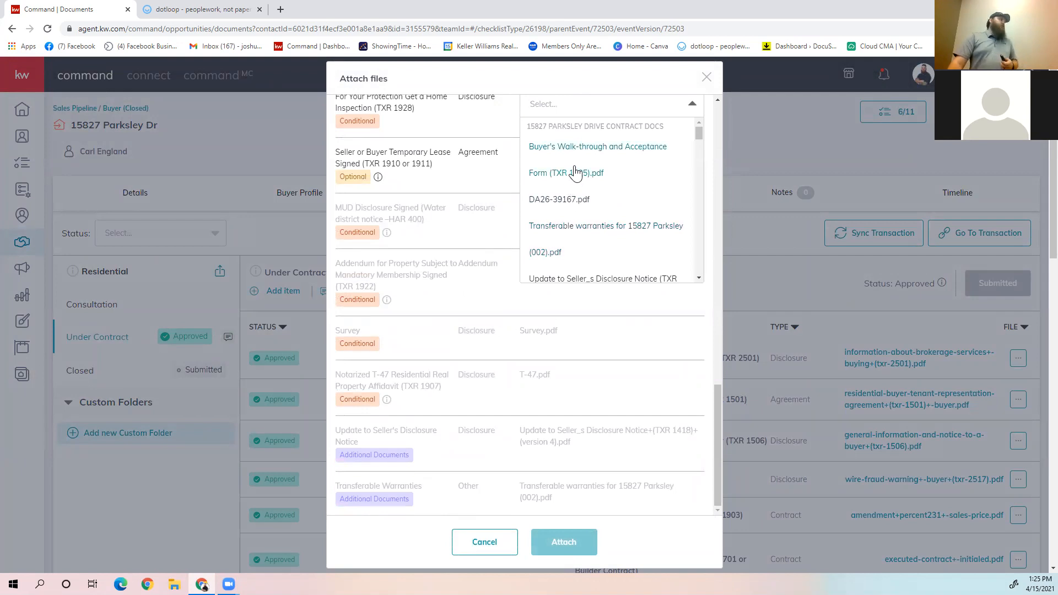
pyautogui.click(706, 78)
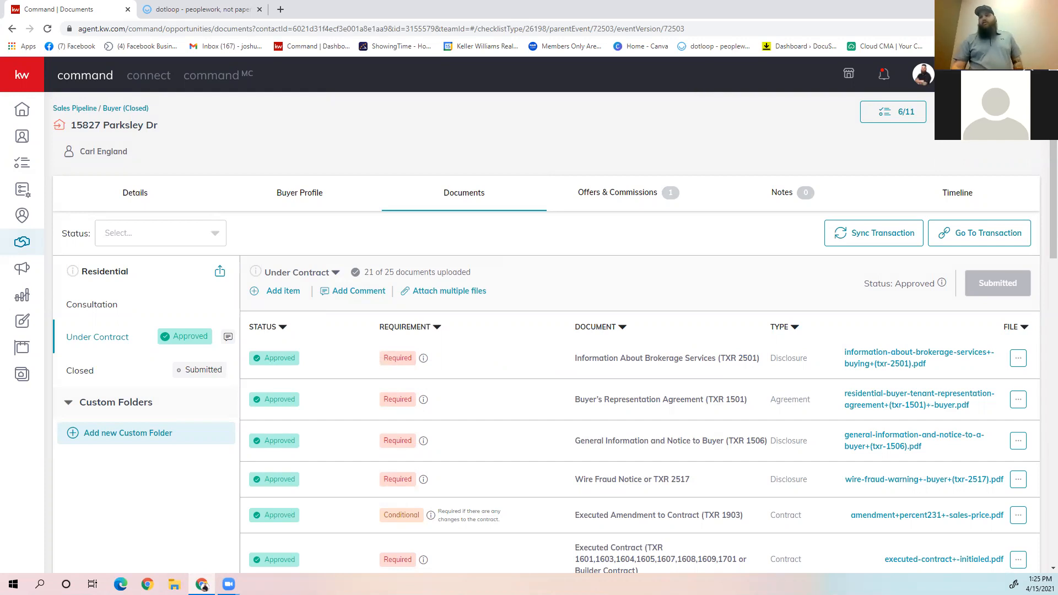
# Step: View the opportunity's details, and return to its documents to look over the Under Contract checklist
pyautogui.click(147, 206)
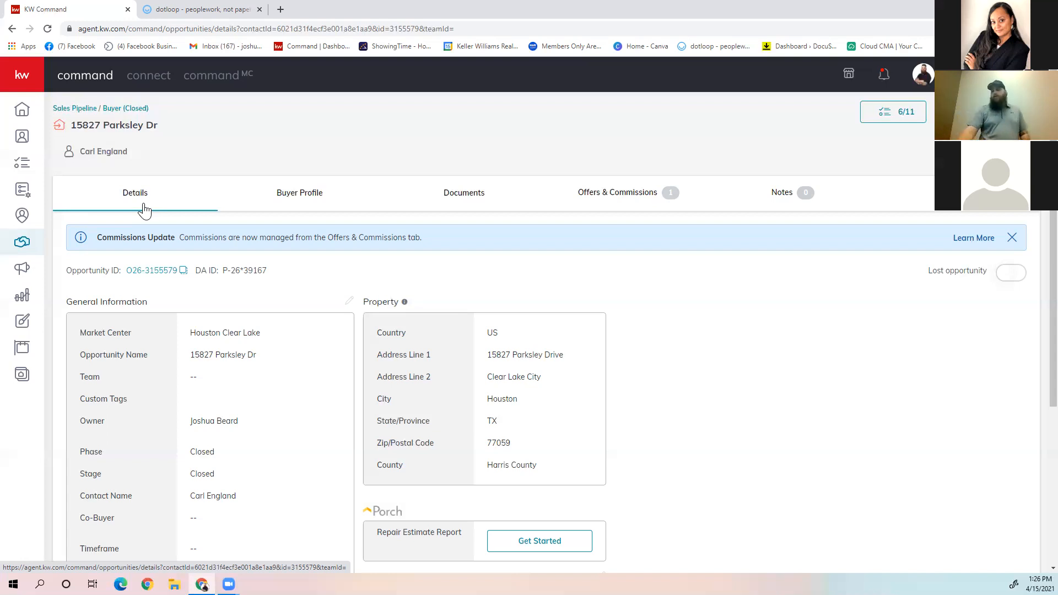
pyautogui.click(492, 207)
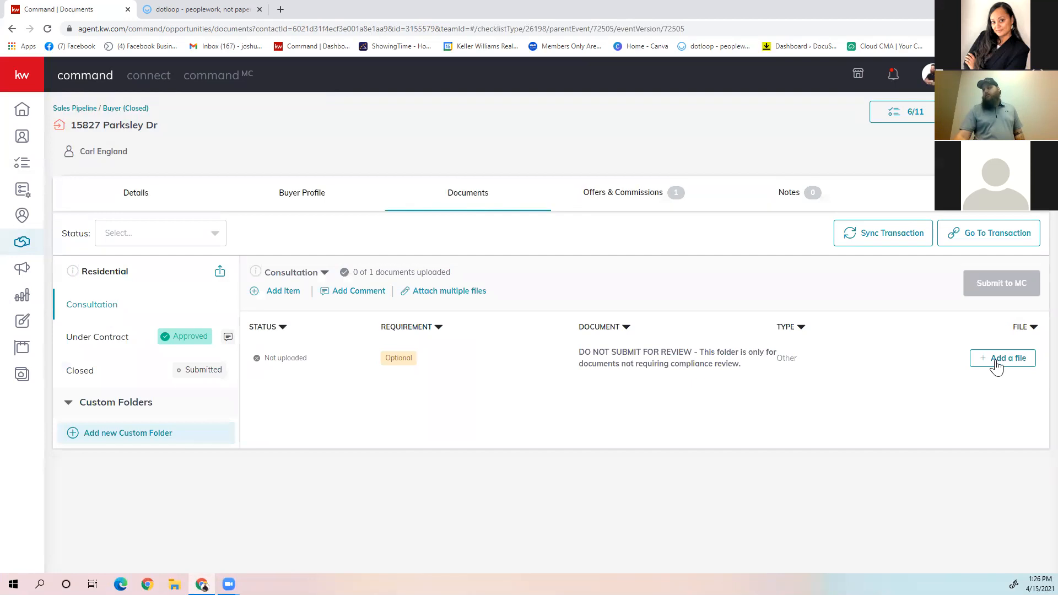
pyautogui.click(120, 370)
pyautogui.click(134, 348)
pyautogui.scroll(-6, 477, 326)
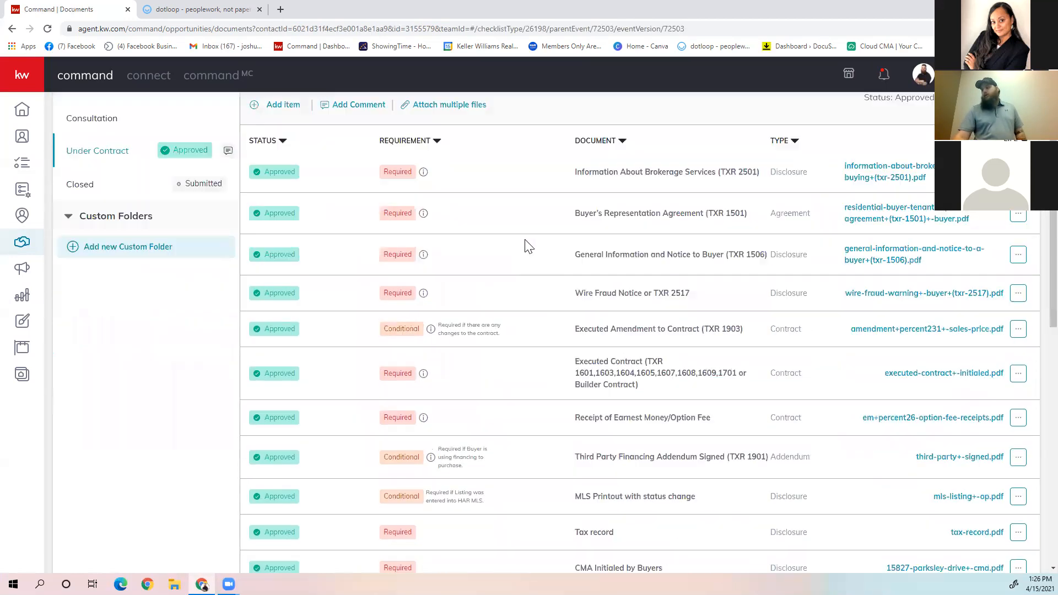
pyautogui.scroll(5, 452, 231)
# Step: Open the dialog for attaching multiple files to the Under Contract checklist and examine the manual upload slots
pyautogui.click(444, 237)
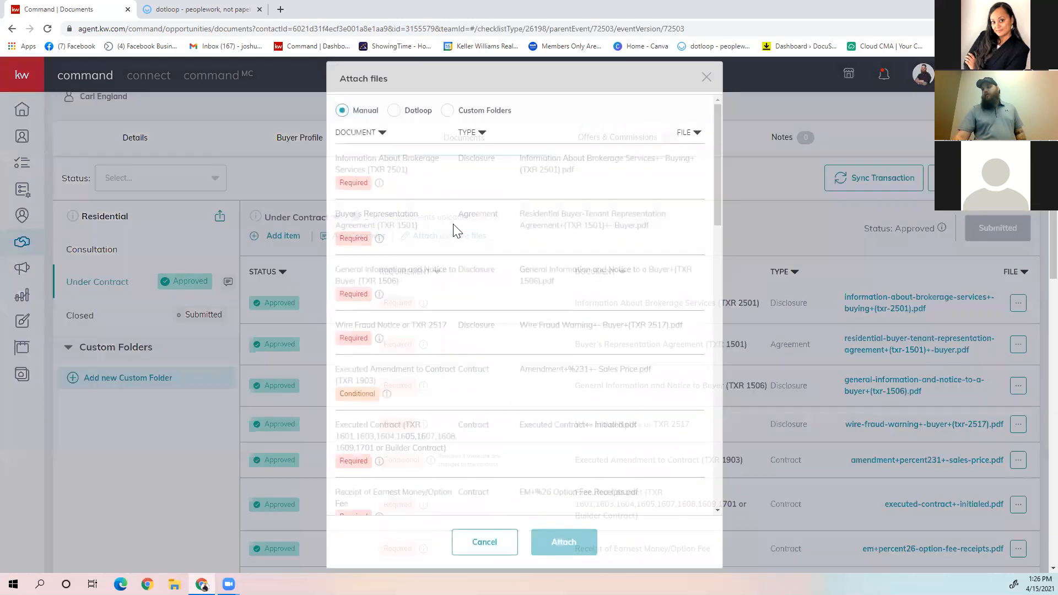
pyautogui.scroll(-5, 485, 276)
pyautogui.scroll(-7, 499, 282)
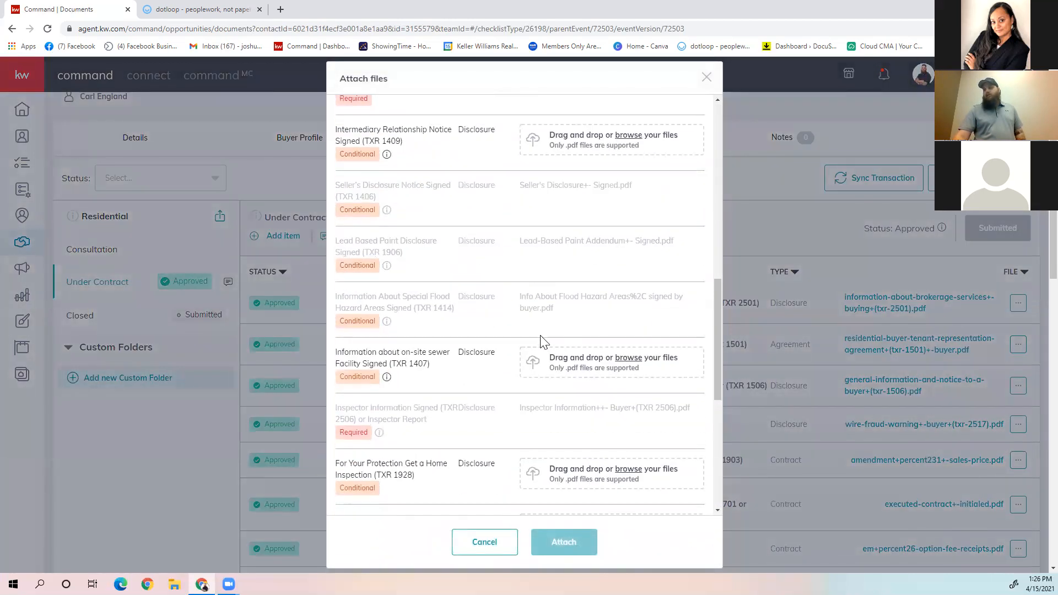
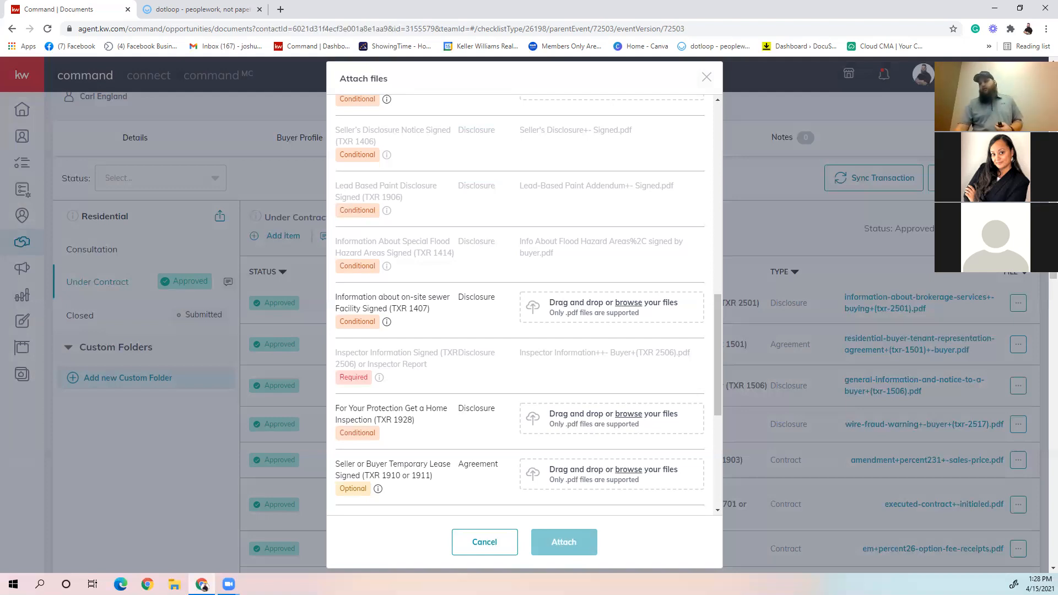
# Step: Close the file attachment dialog without attaching anything, and open the offers and commissions of the listing opportunity in the Cultivate phase
pyautogui.click(477, 539)
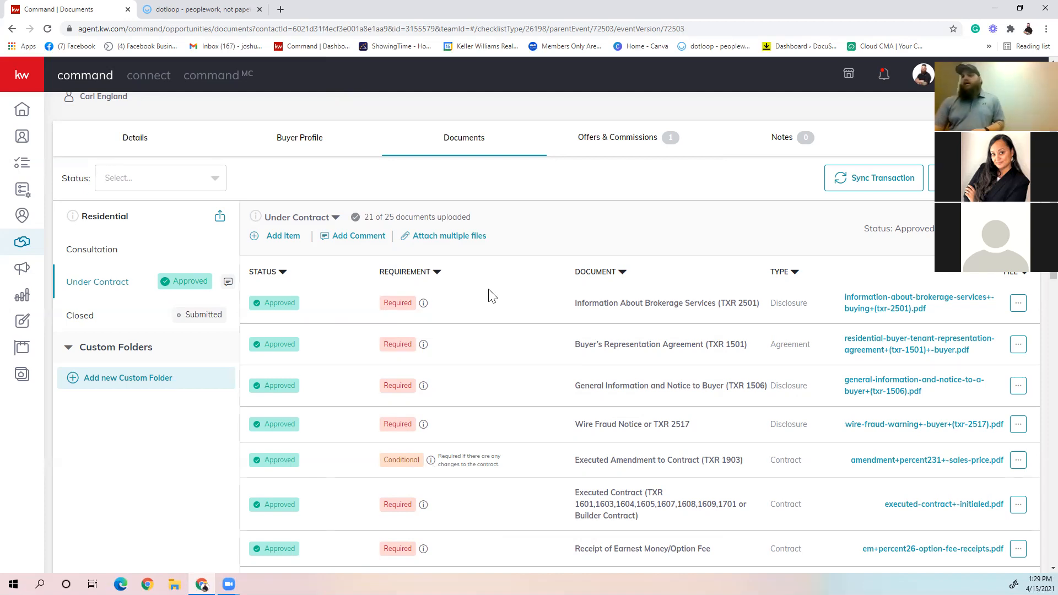
pyautogui.click(20, 248)
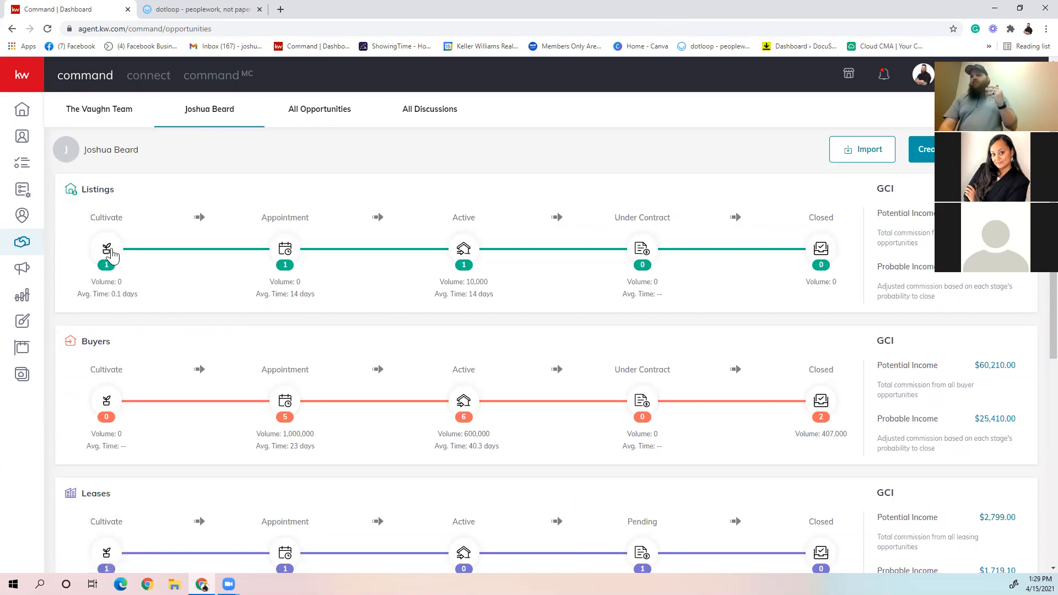
pyautogui.click(107, 250)
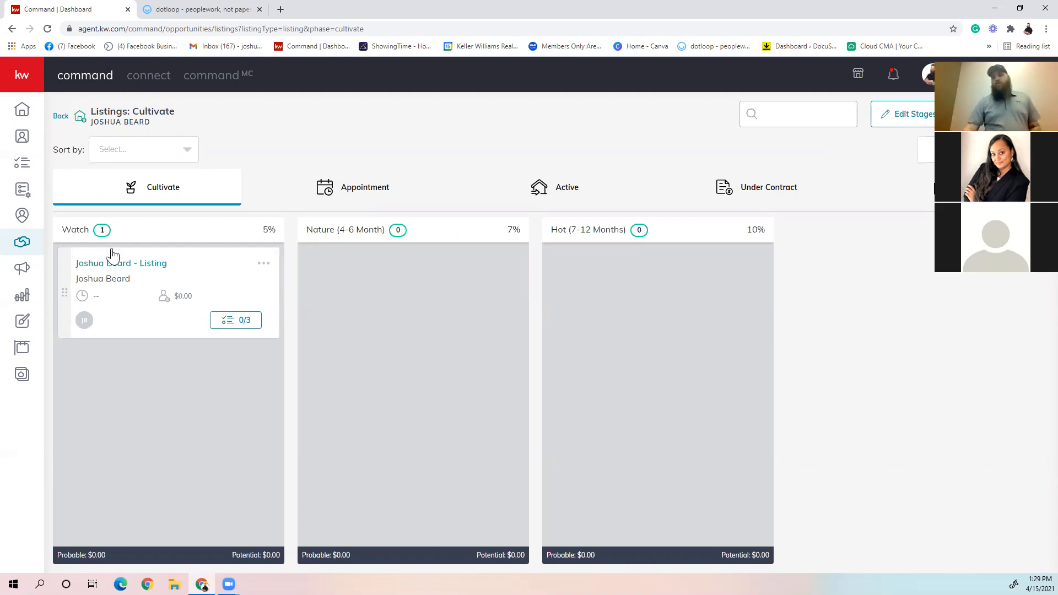
pyautogui.click(127, 267)
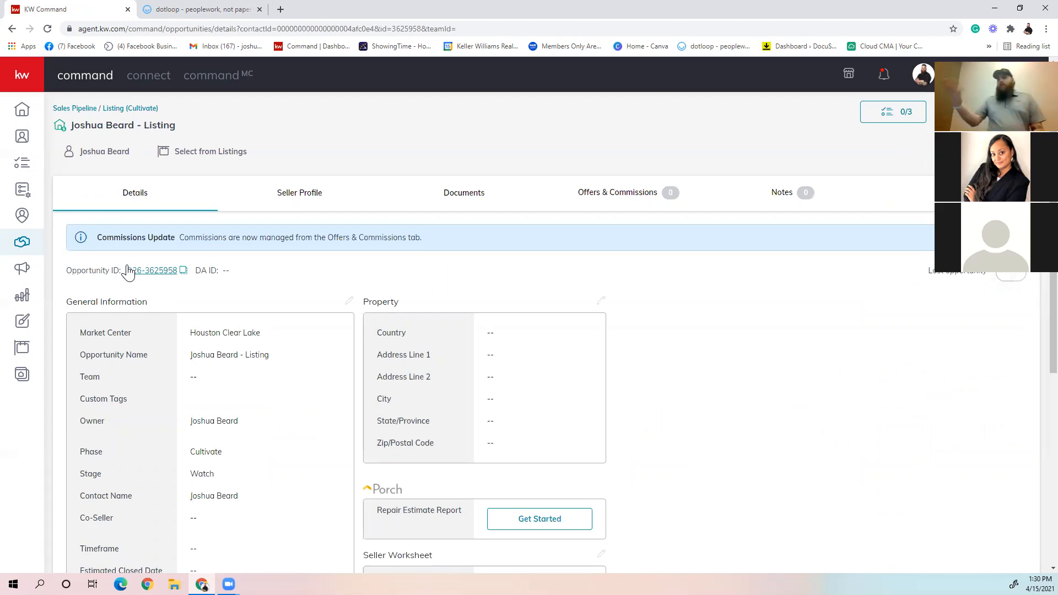
pyautogui.click(657, 196)
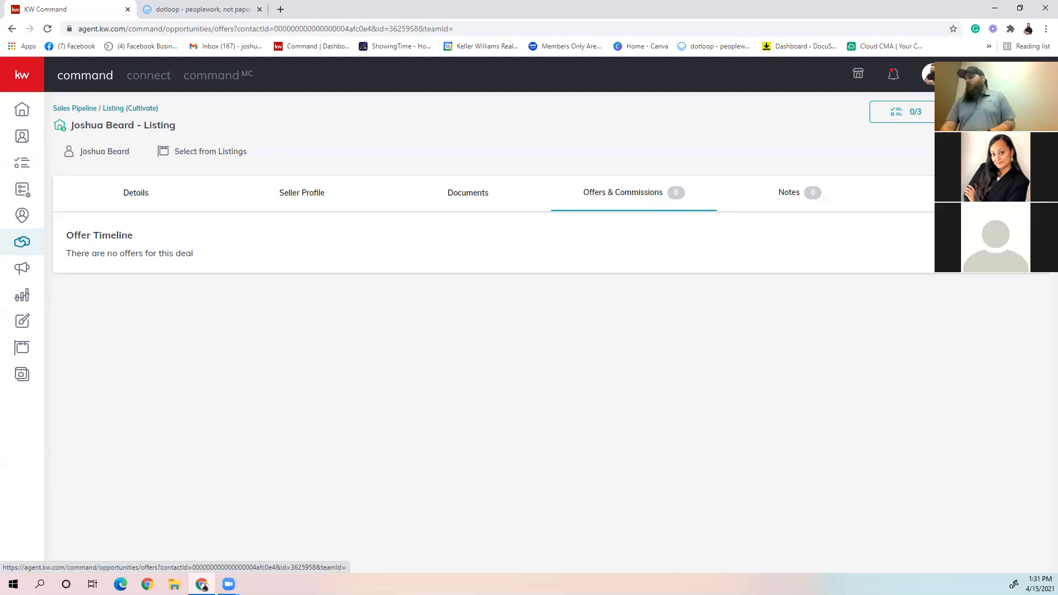
# Step: Create a new offer version named Initial Offer, keep its preset offer and closed dates, and continue to the parties
pyautogui.click(1000, 237)
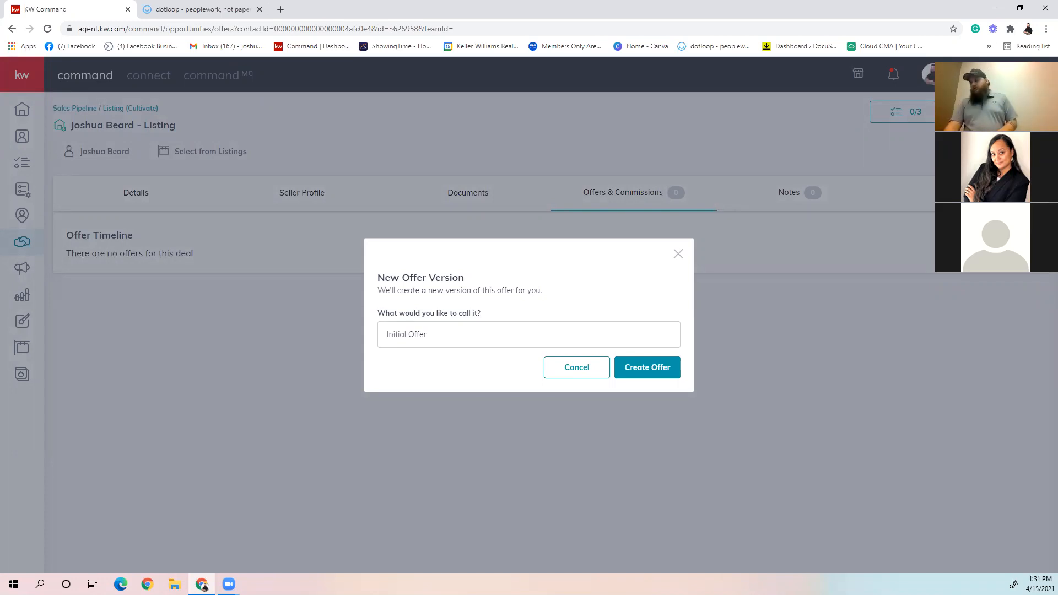
pyautogui.click(664, 364)
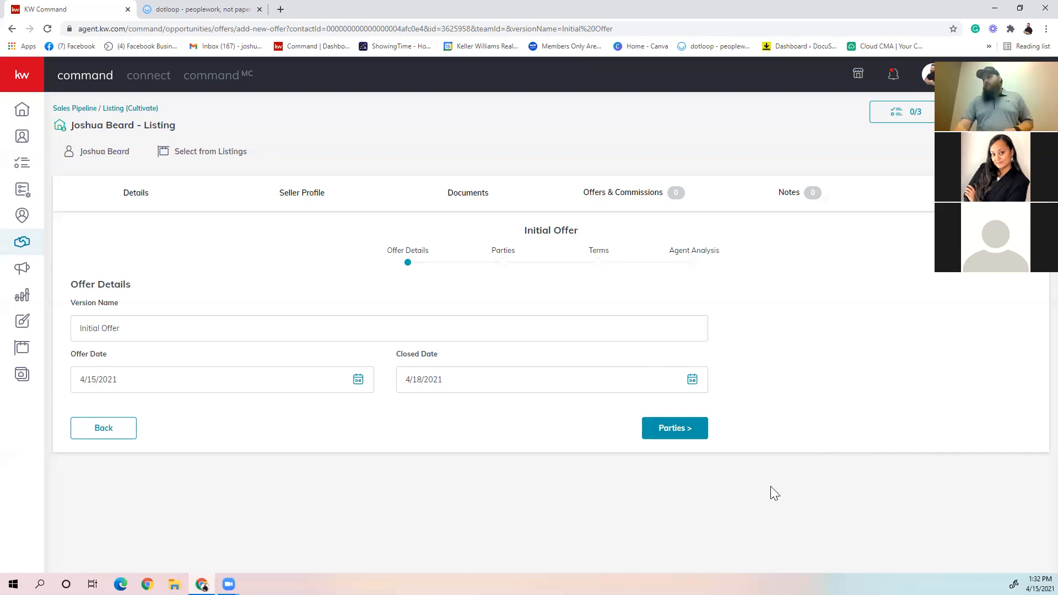
pyautogui.click(665, 433)
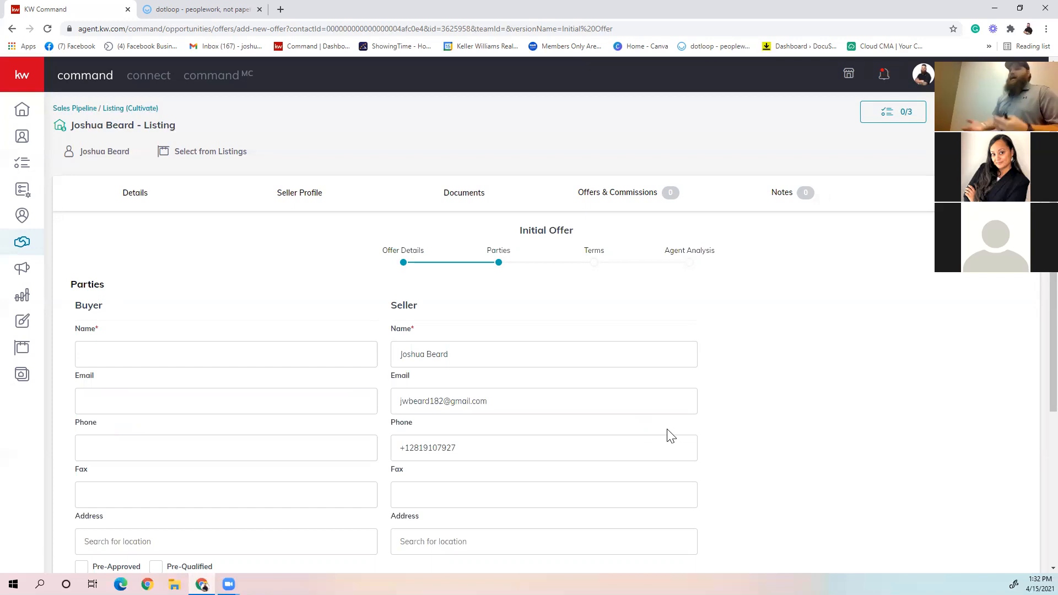
# Step: Enter the buyer's name and the buyer's associate's name for the offer, and continue to the terms
pyautogui.scroll(-3, 667, 433)
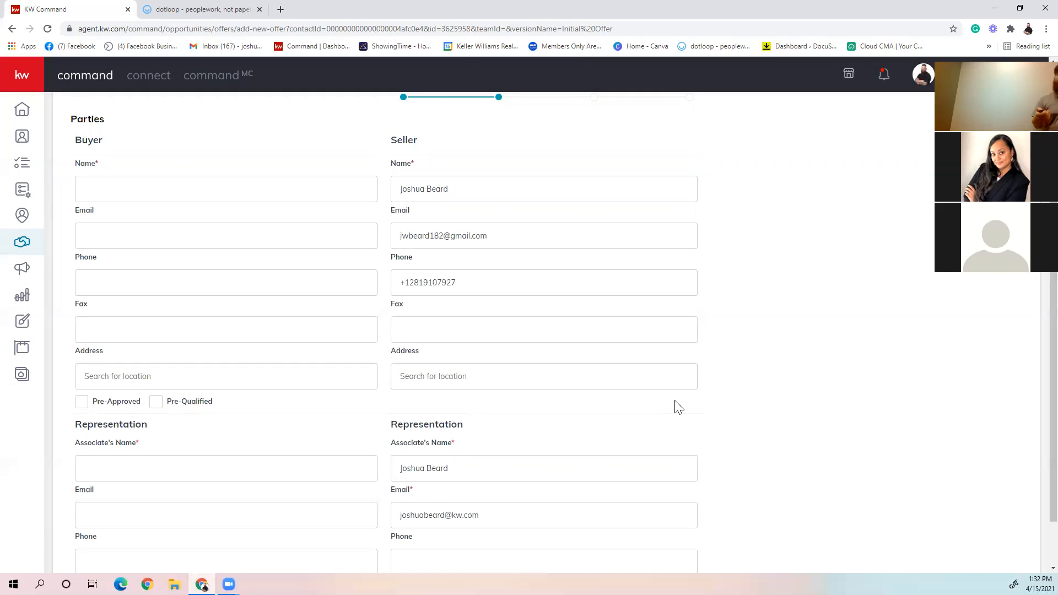
pyautogui.scroll(-2, 677, 390)
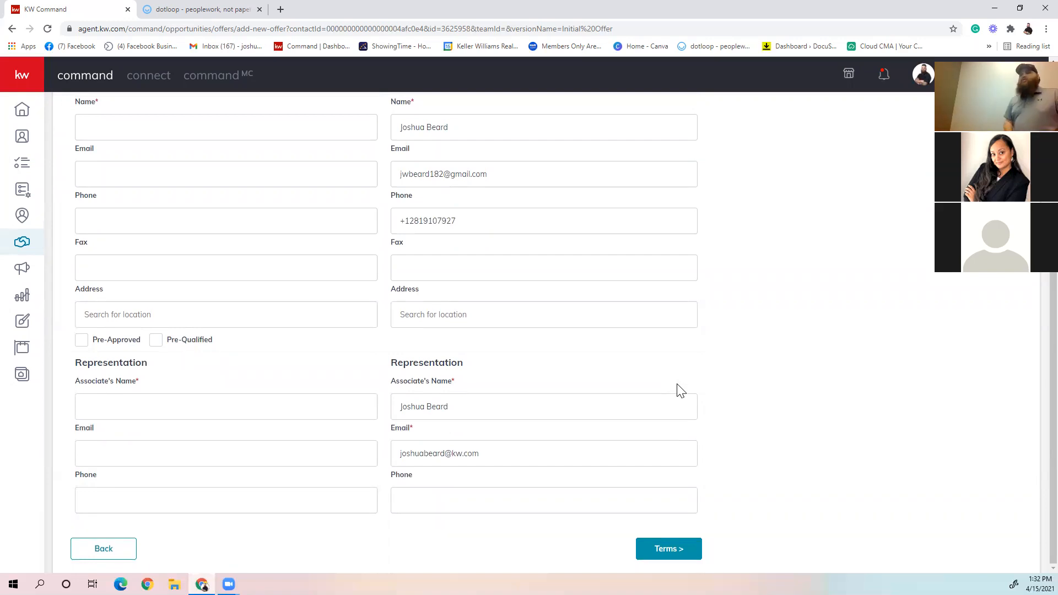
pyautogui.scroll(1, 203, 279)
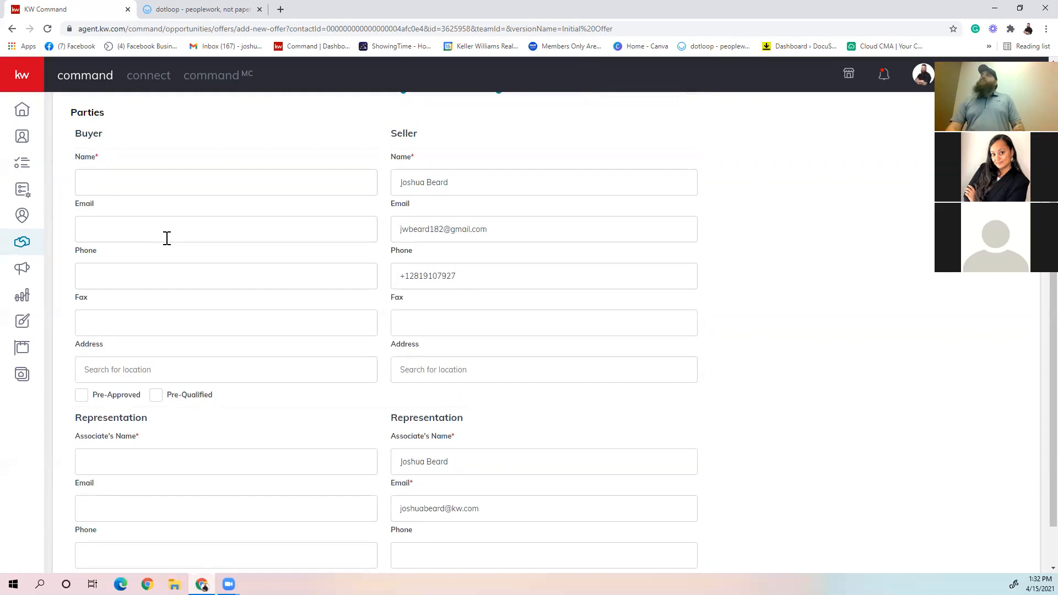
pyautogui.click(190, 193)
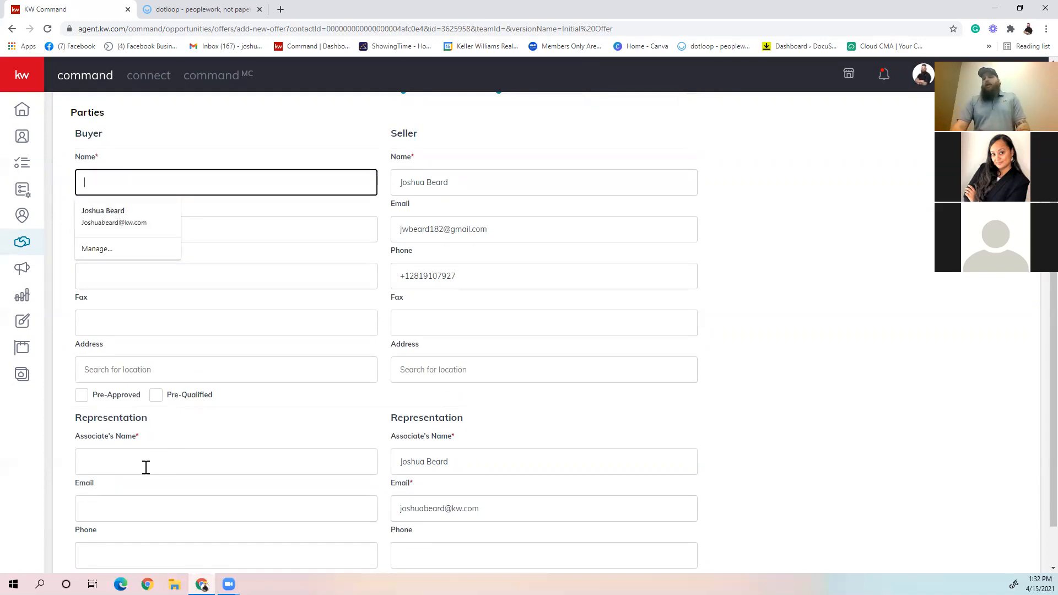
pyautogui.click(141, 466)
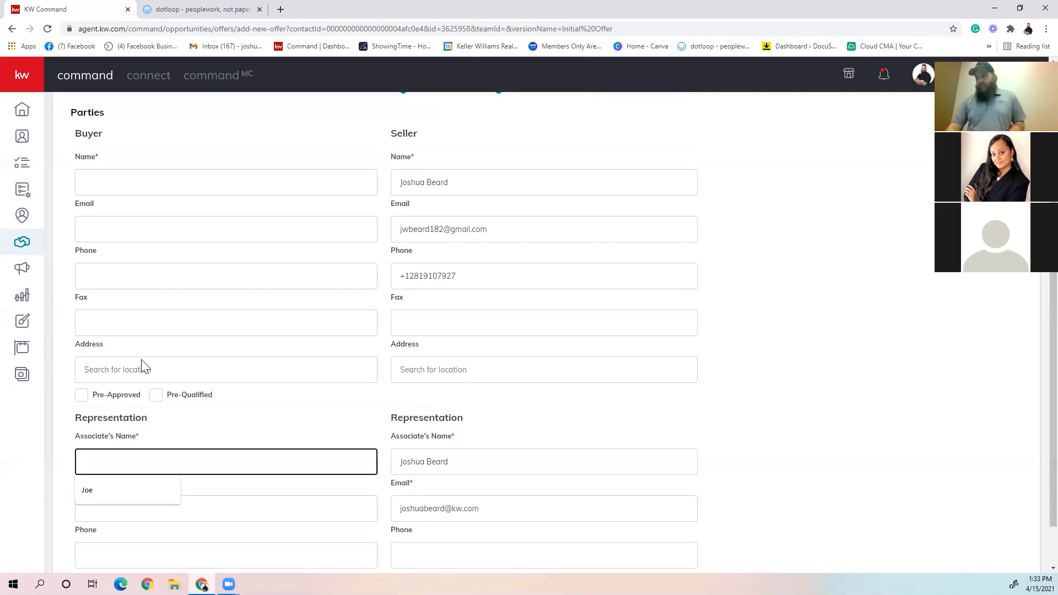
pyautogui.scroll(-1, 309, 482)
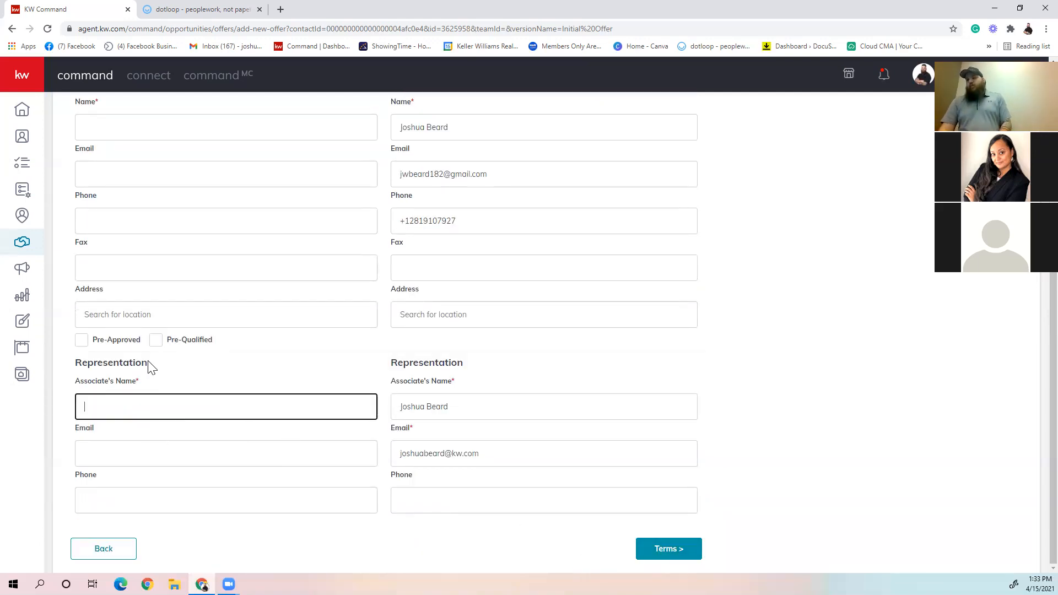
pyautogui.scroll(4, 149, 366)
pyautogui.click(107, 343)
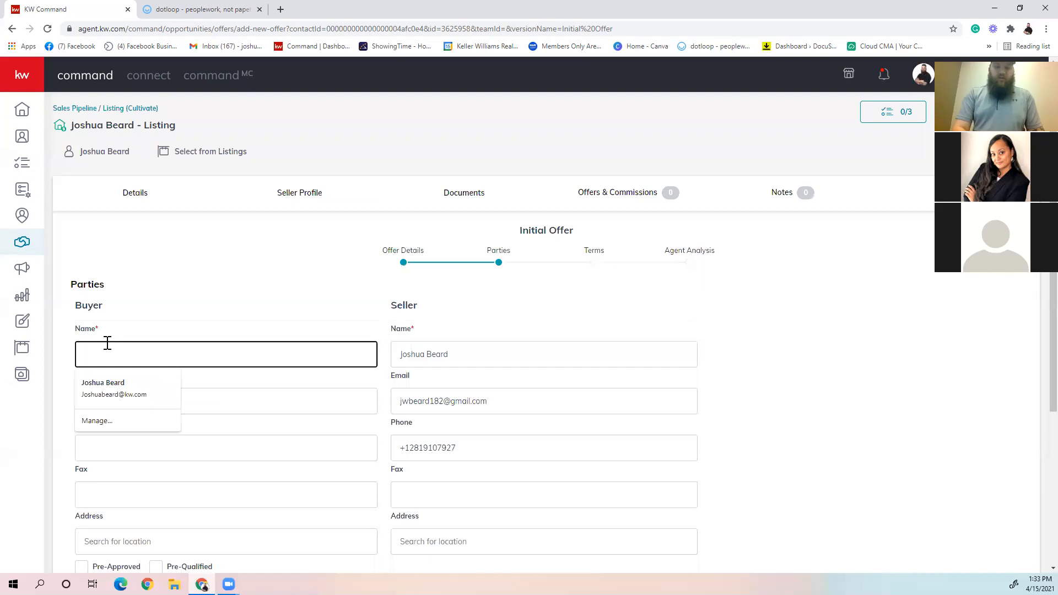
pyautogui.write('Joe')
pyautogui.scroll(-4, 165, 457)
pyautogui.click(131, 413)
pyautogui.write('Joe')
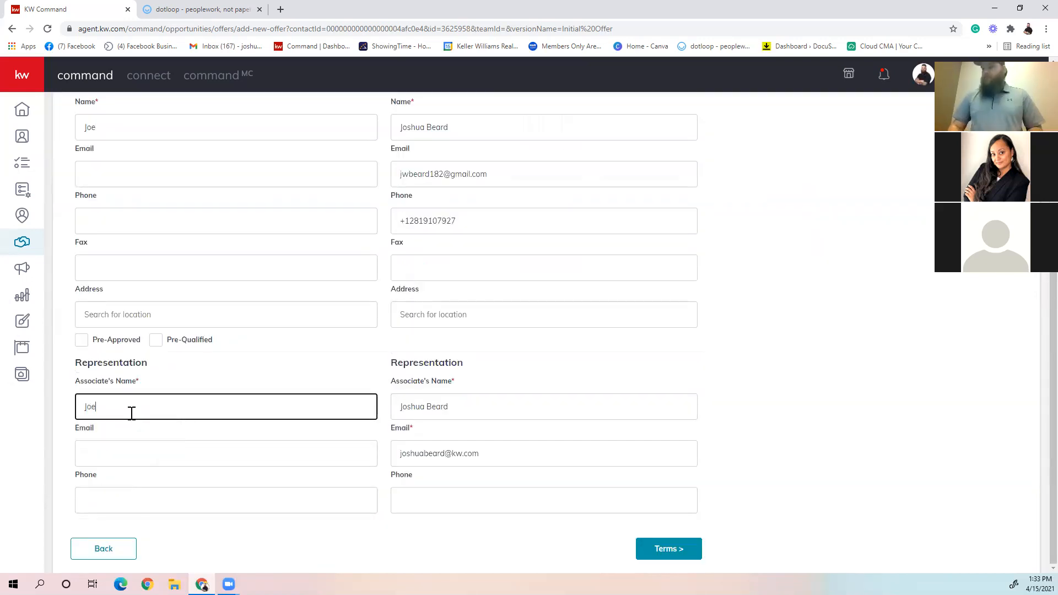
pyautogui.click(687, 552)
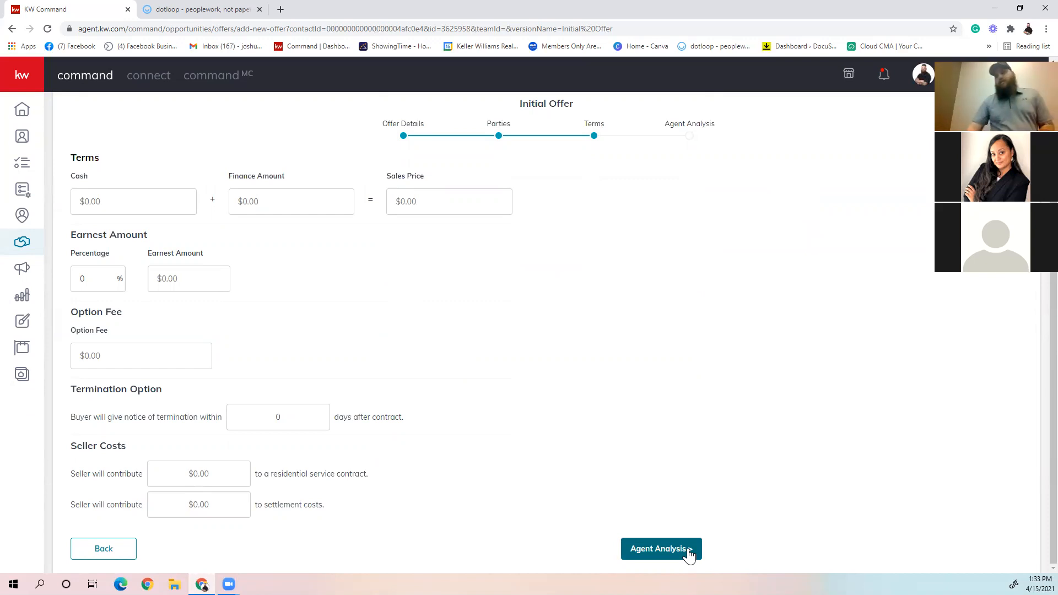
# Step: Set cash to $100,000, finance amount to $100,000 and earnest percentage to 1%, and save the offer with the agent analysis left blank
pyautogui.click(131, 207)
pyautogui.write('100,00')
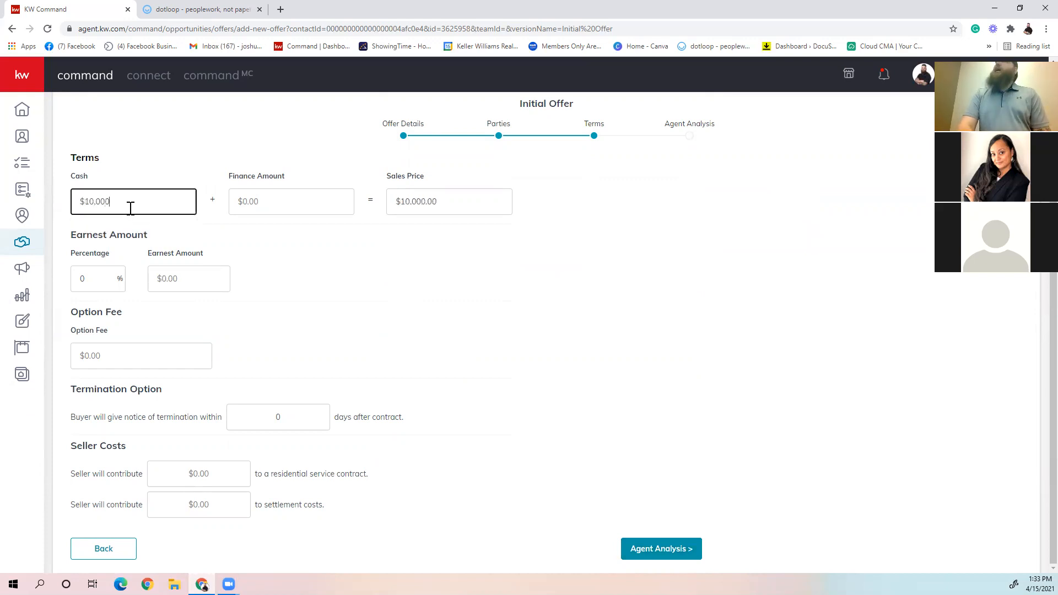
pyautogui.write('0')
pyautogui.press('Tab')
pyautogui.write('100000')
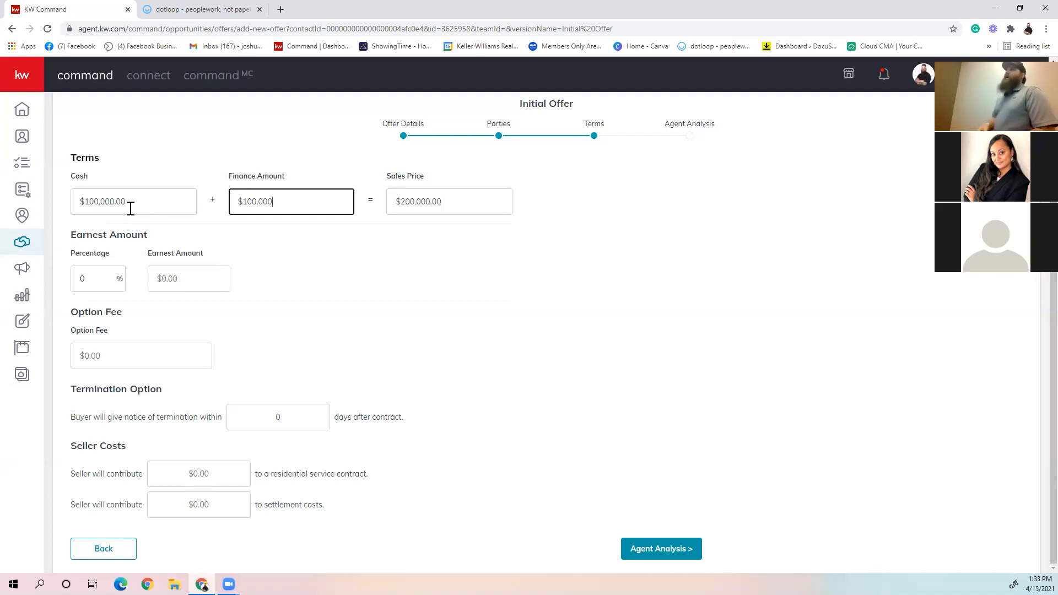
pyautogui.click(101, 274)
pyautogui.write('1')
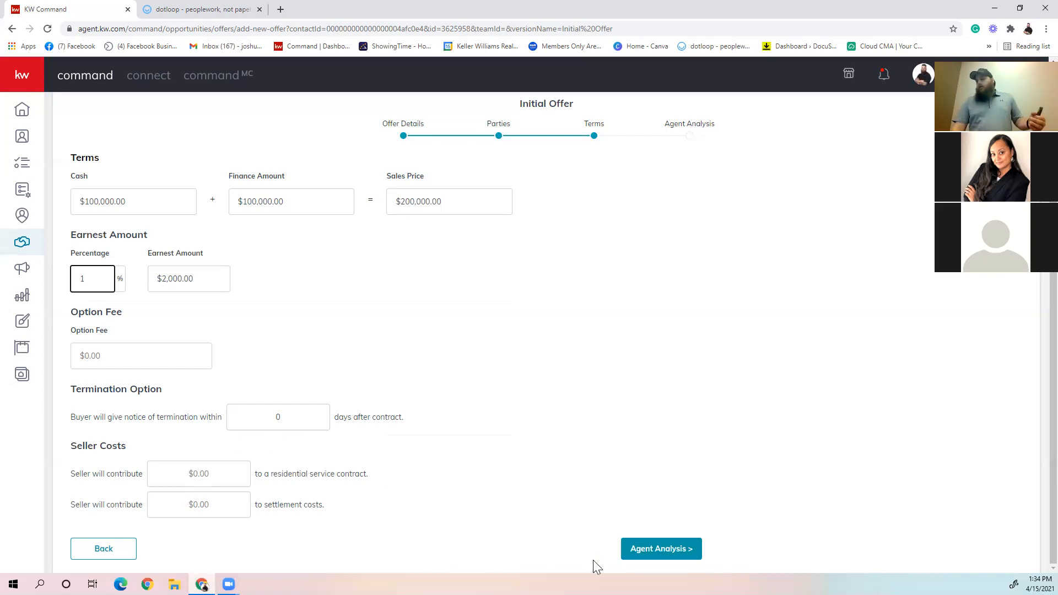
pyautogui.click(656, 551)
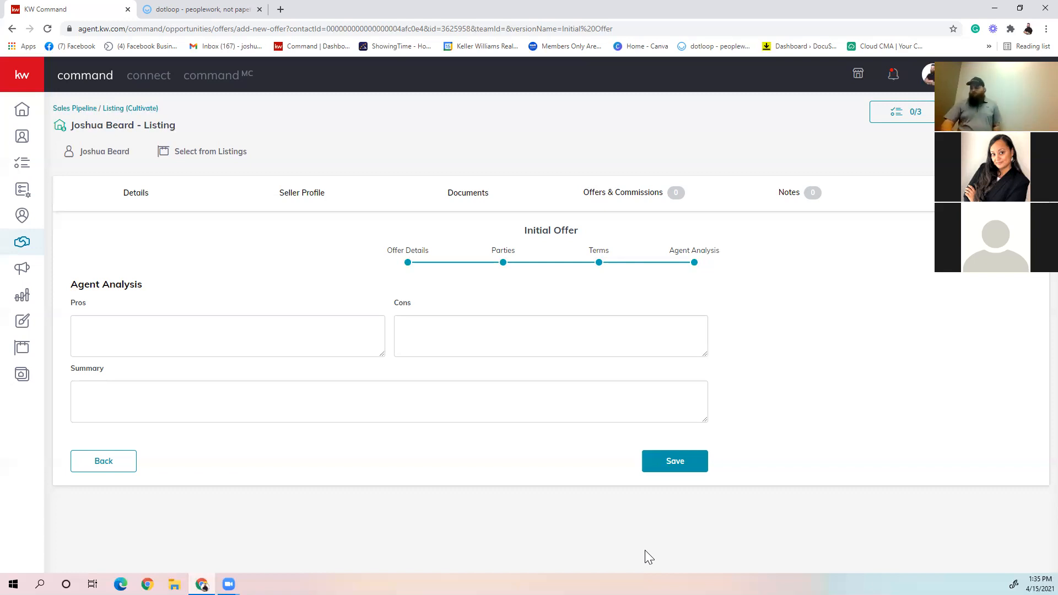
pyautogui.click(684, 460)
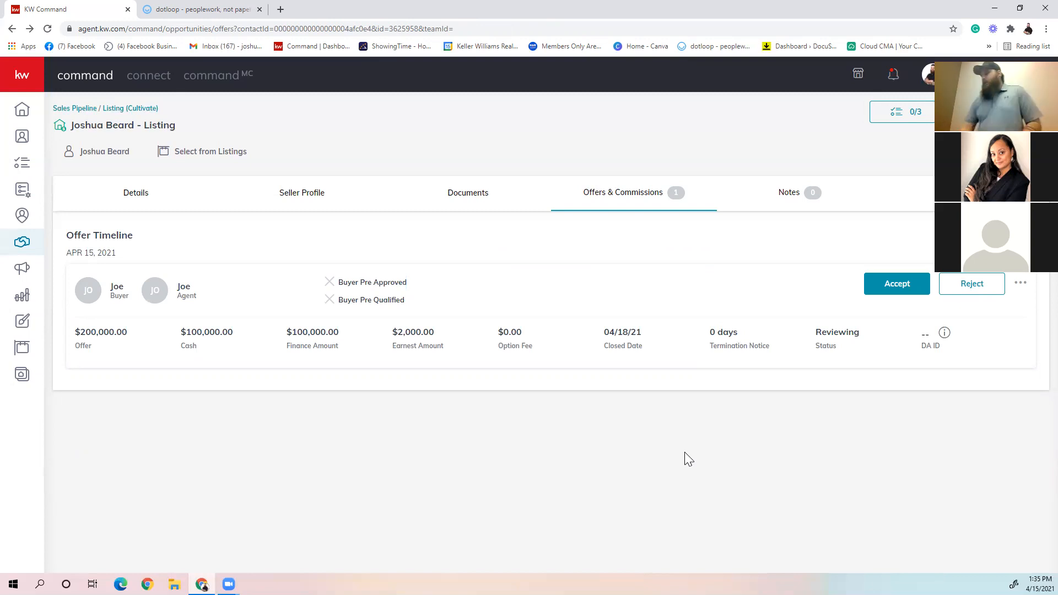
# Step: Create a second offer version under the name Initial Offer, and continue to its parties with the preset dates
pyautogui.click(992, 255)
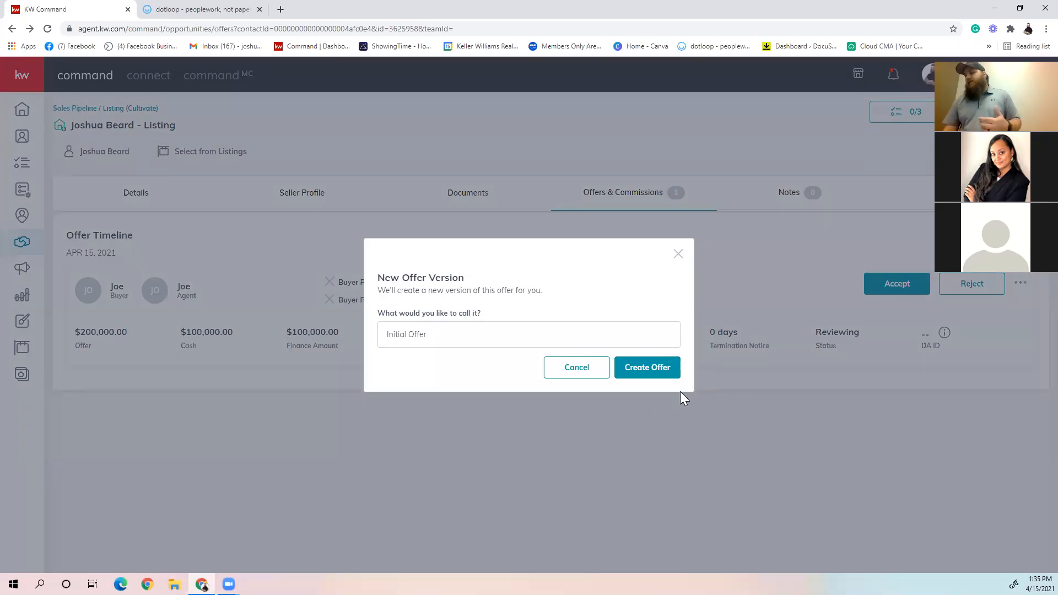
pyautogui.click(655, 369)
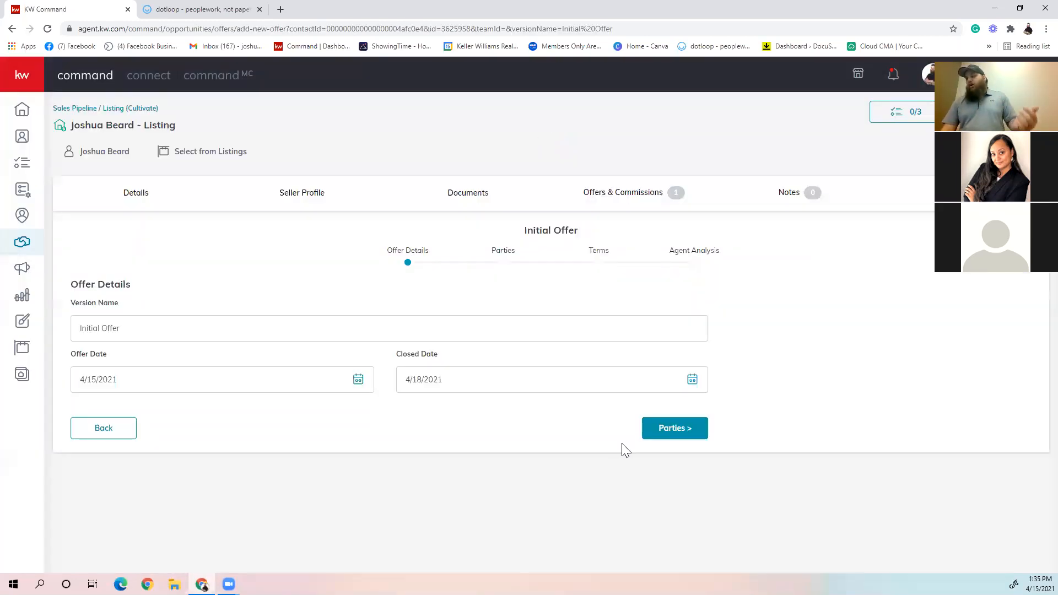
pyautogui.click(675, 430)
# Step: Fill in the buyer's name and the buyer's associate's name on the second offer, and continue to its terms
pyautogui.click(214, 358)
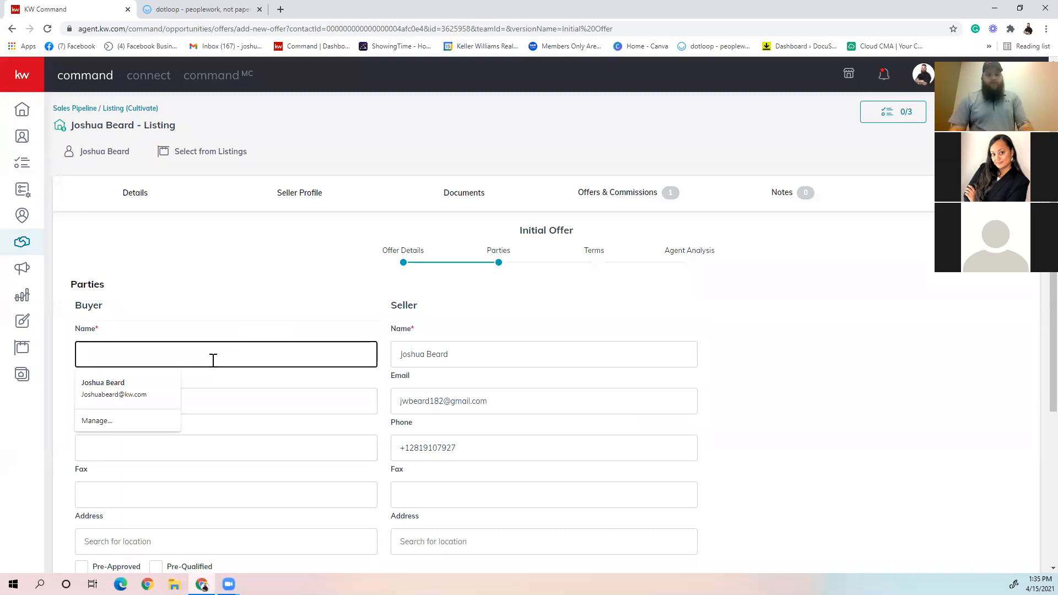
pyautogui.write('Joe')
pyautogui.scroll(-4, 213, 359)
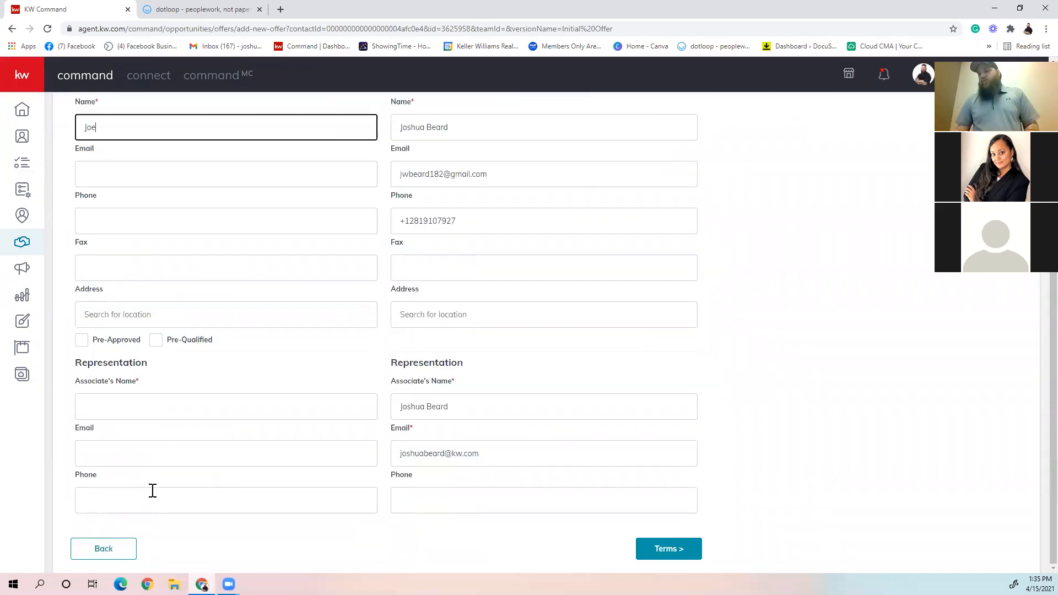
pyautogui.click(119, 406)
pyautogui.write('Joe')
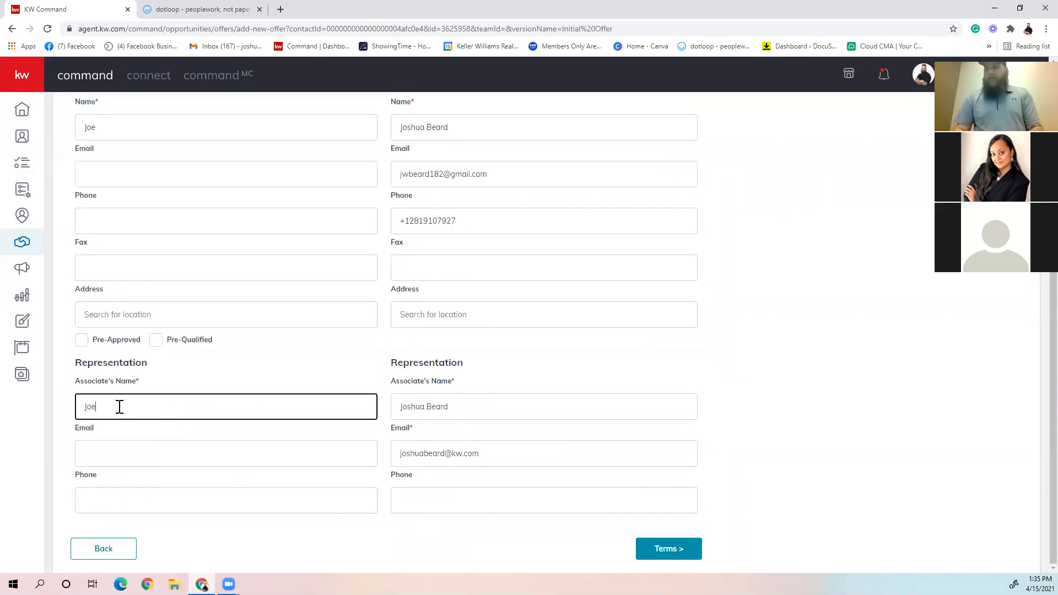
pyautogui.click(692, 553)
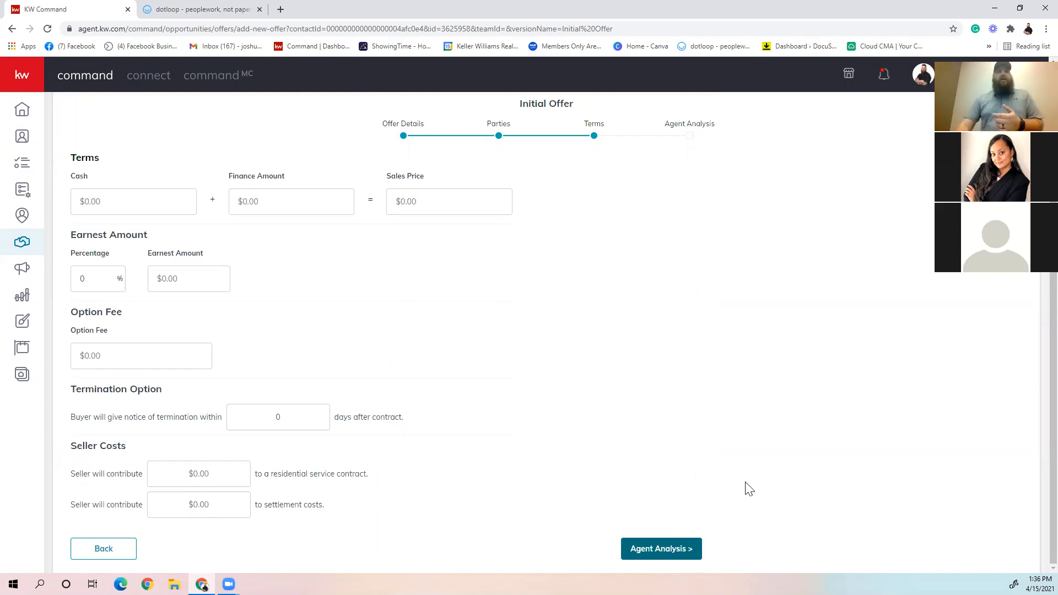
# Step: Give the second offer $100,000 cash, $100,000 financing and a 1% earnest amount, and save it without agent analysis notes
pyautogui.click(104, 208)
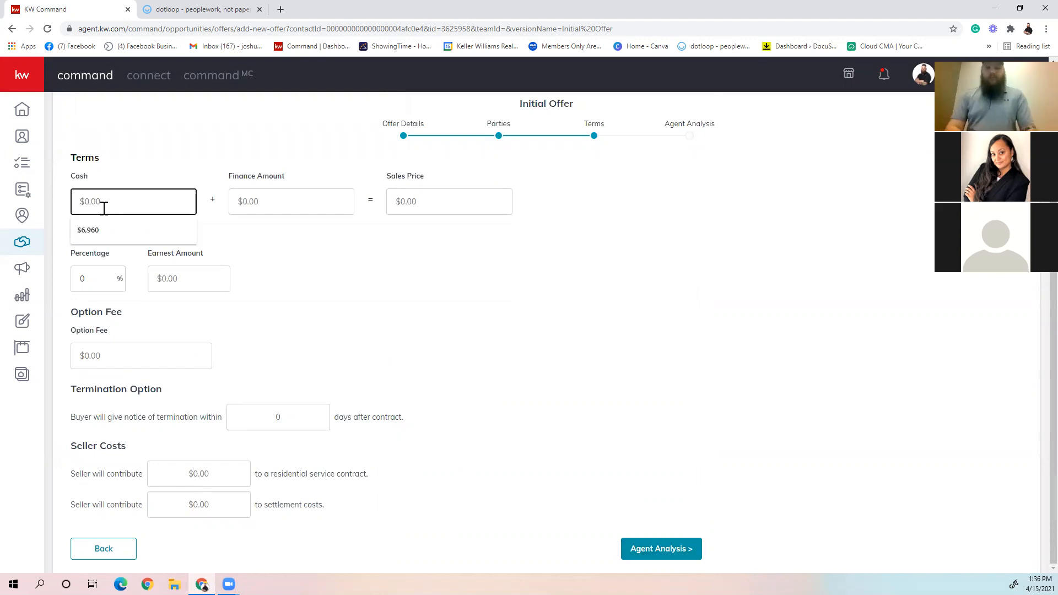
pyautogui.write('1000000')
pyautogui.press('Tab')
pyautogui.write('100,000')
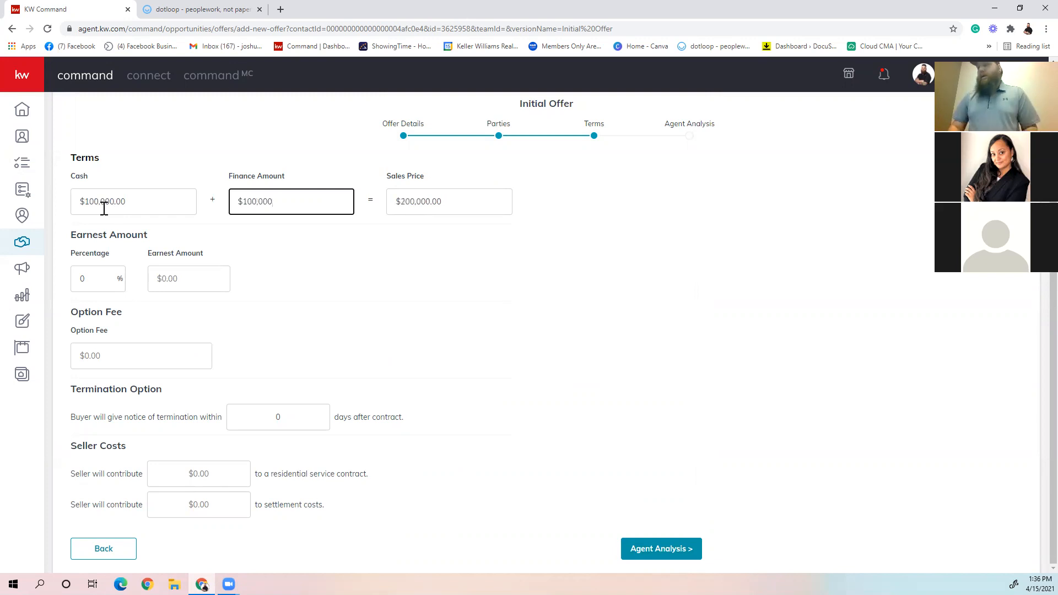
pyautogui.click(85, 279)
pyautogui.write('1')
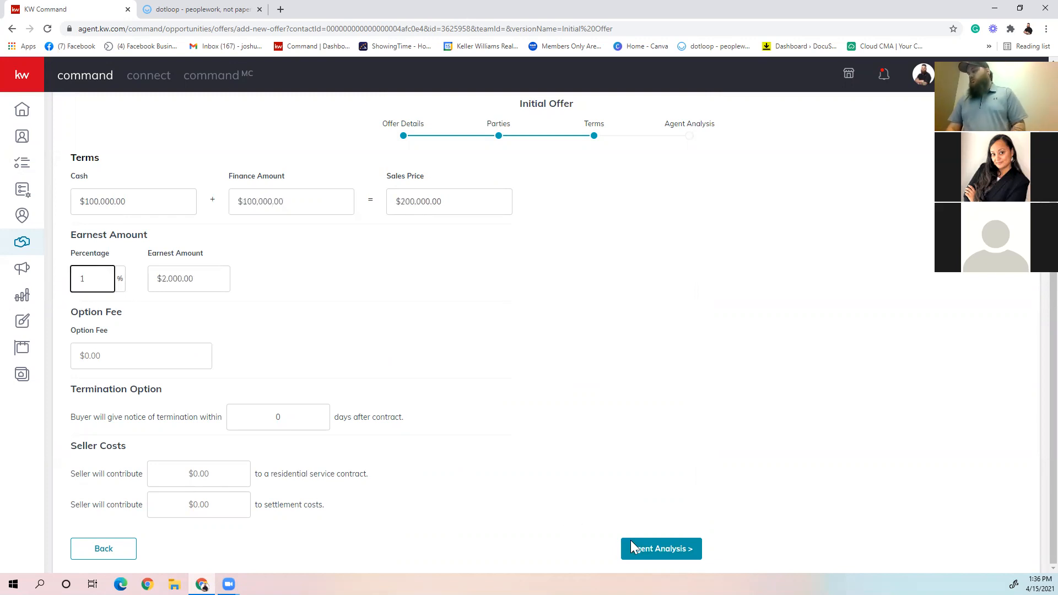
pyautogui.click(693, 556)
pyautogui.click(686, 464)
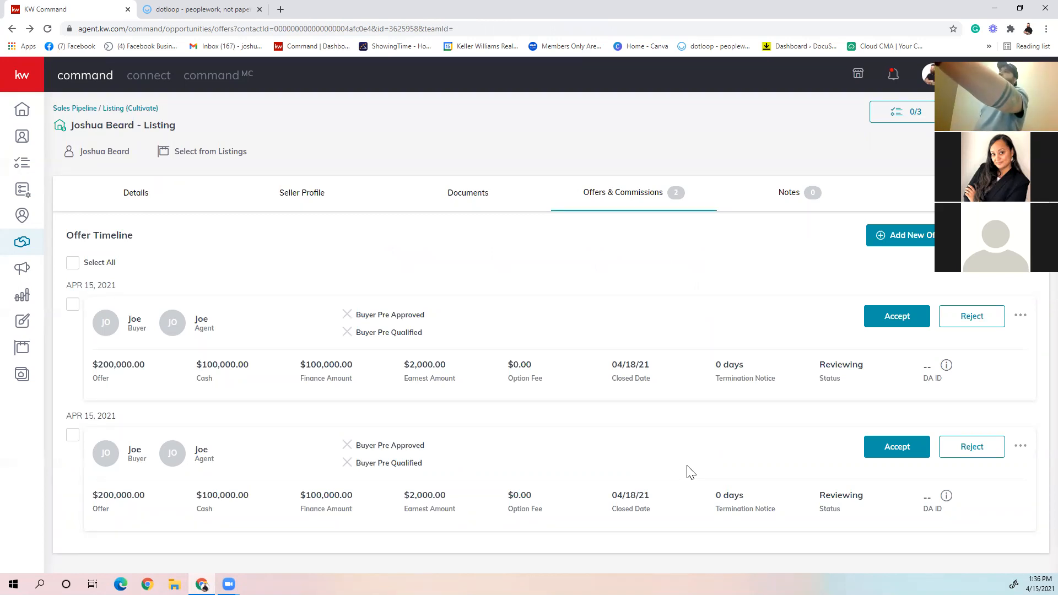
# Step: Compare all offers in the offer timeline, and open the form for emailing the comparison to the seller
pyautogui.click(73, 264)
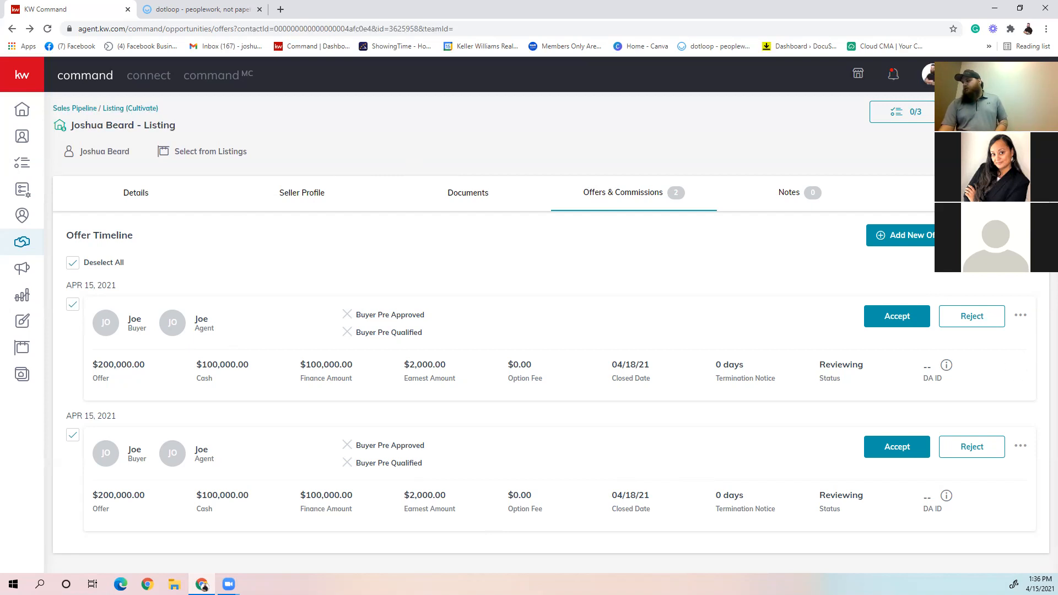
pyautogui.click(1000, 238)
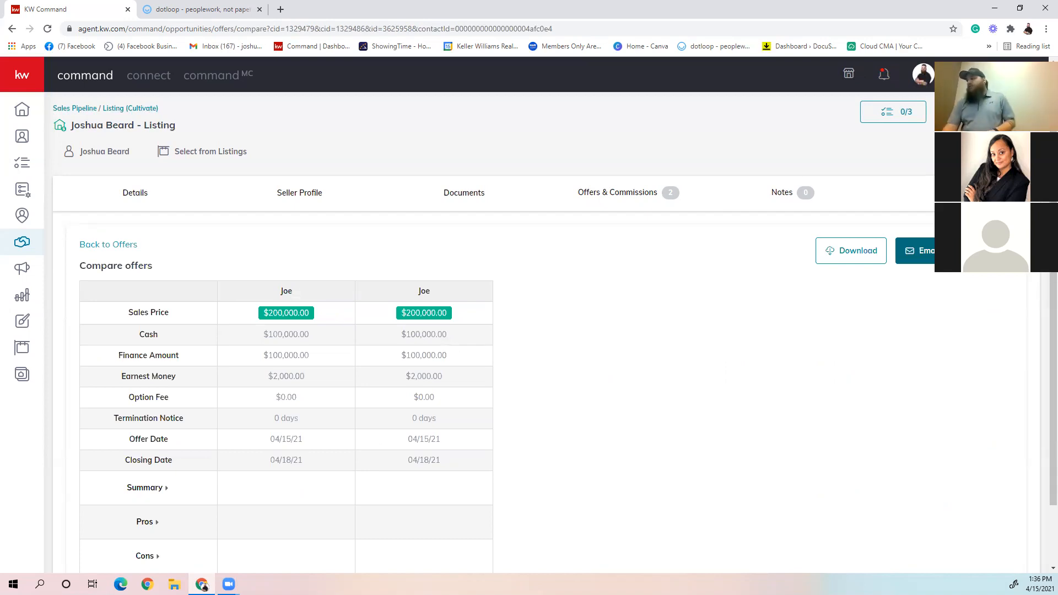
pyautogui.click(931, 251)
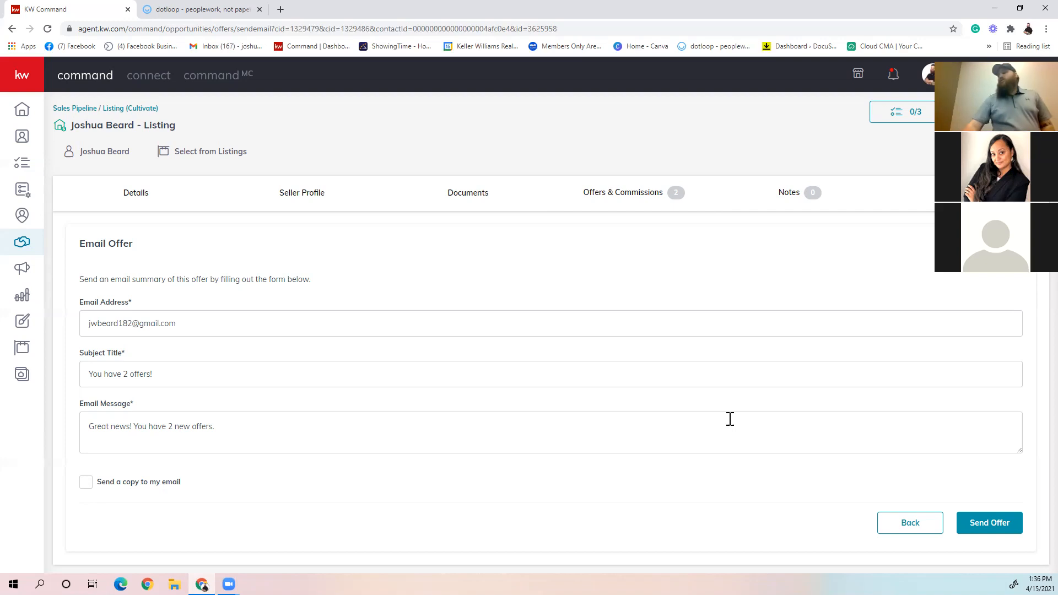
# Step: Preview the offer email addressed to the seller, look through both offer summaries, and close the preview
pyautogui.click(989, 243)
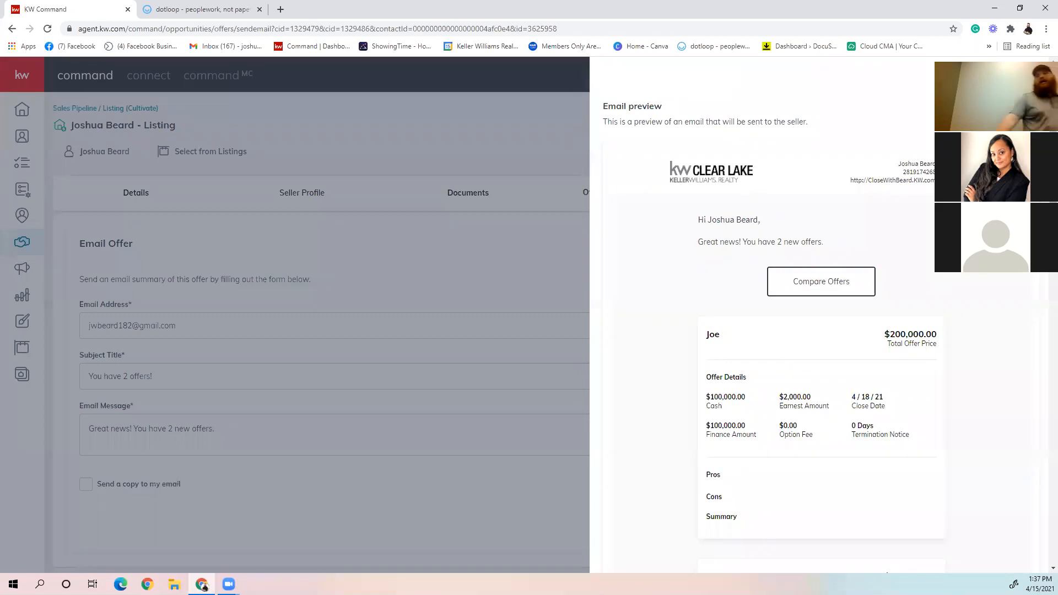
pyautogui.scroll(-6, 991, 289)
pyautogui.scroll(2, 969, 309)
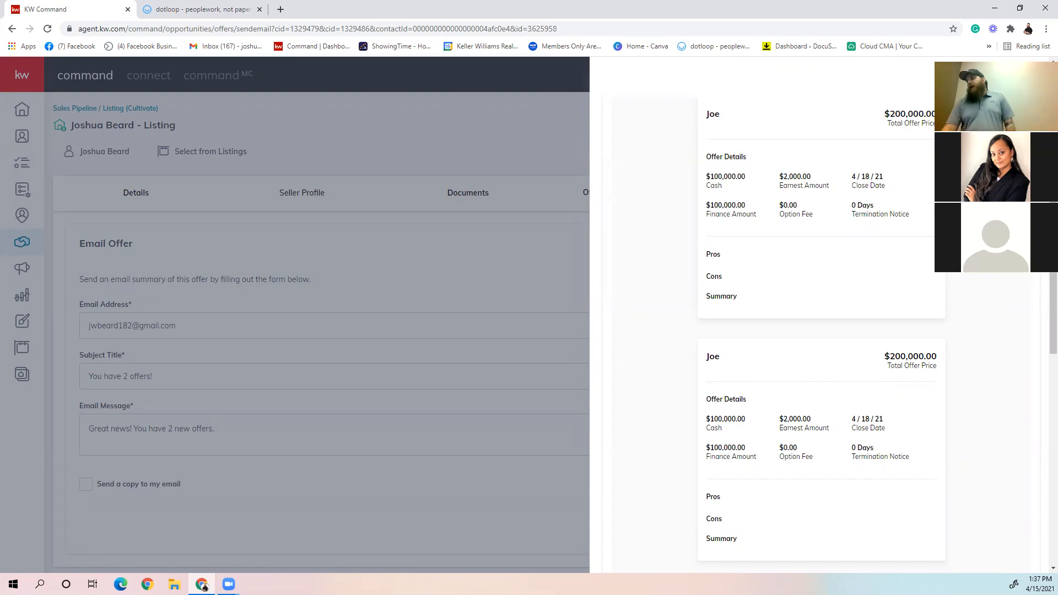
pyautogui.click(973, 87)
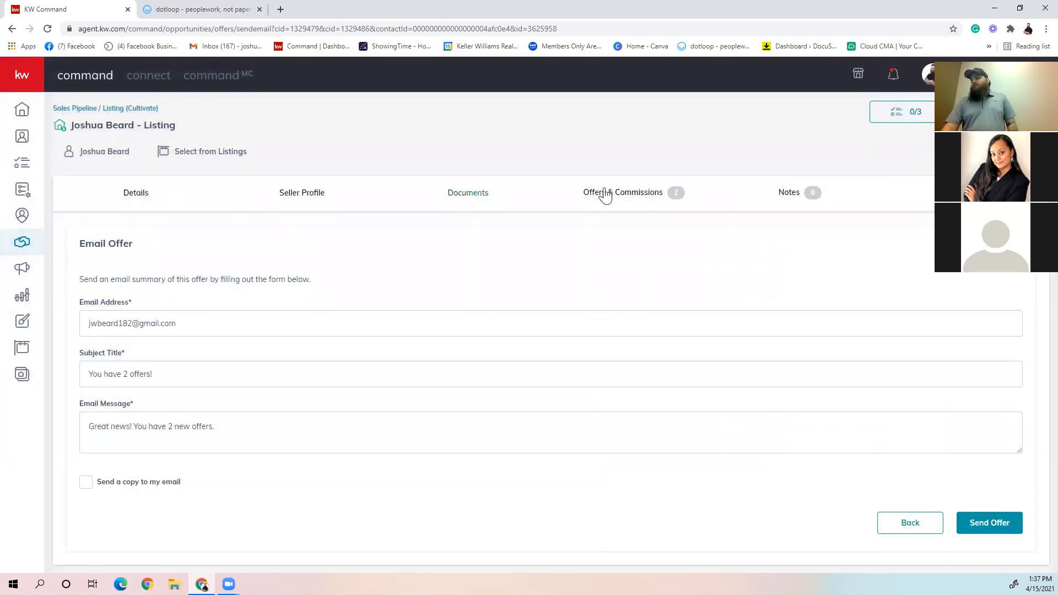
# Step: Return to the offer timeline, compare all offers, download the comparison as a PDF, and close the PDF after viewing it
pyautogui.click(686, 193)
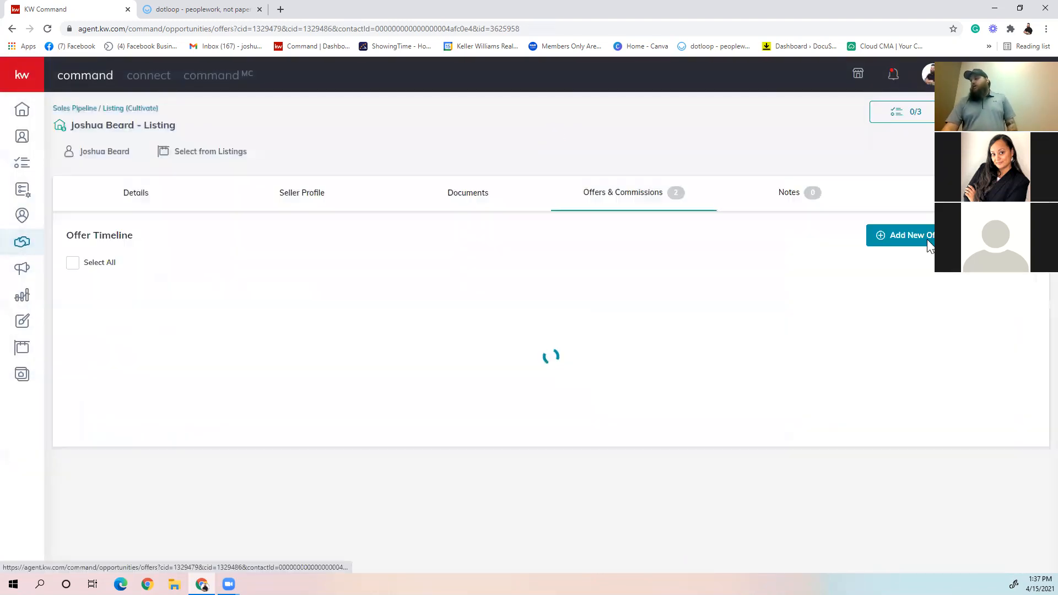
pyautogui.click(72, 263)
pyautogui.click(892, 235)
pyautogui.click(836, 253)
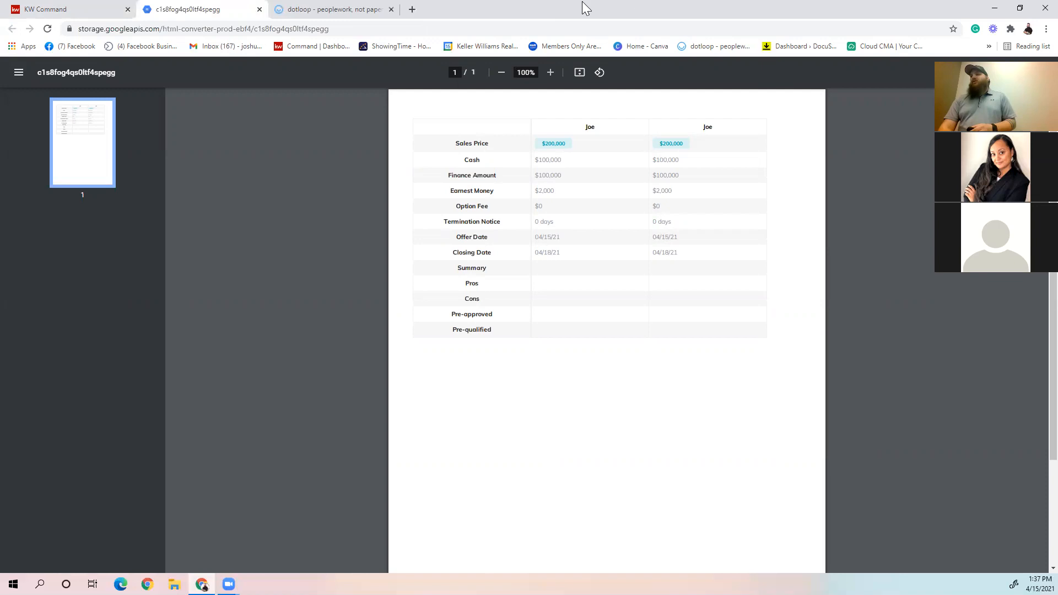
pyautogui.click(259, 10)
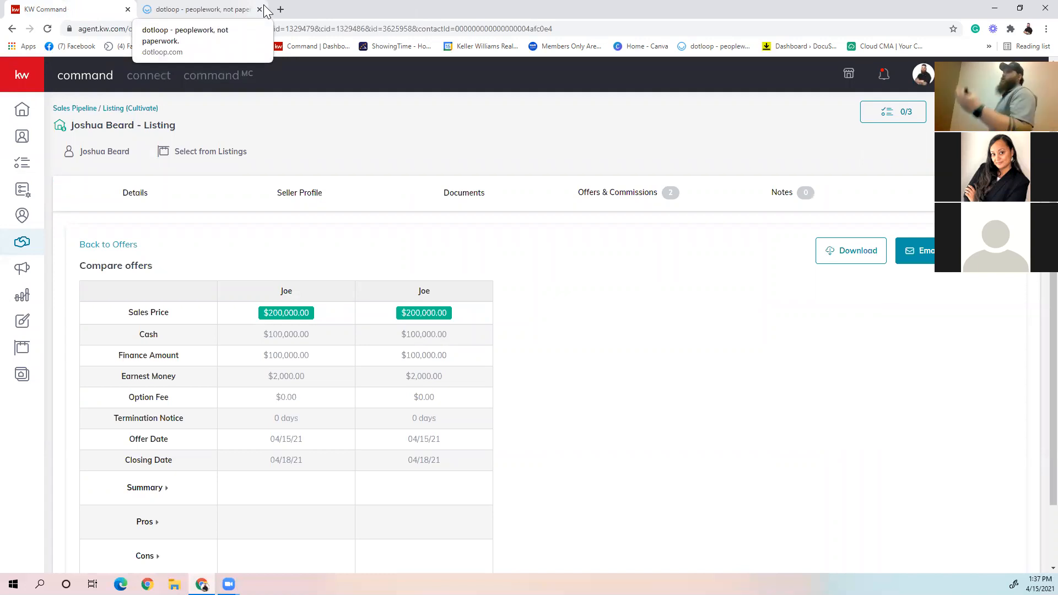
# Step: Accept the first offer in the offer timeline and open its commission for management
pyautogui.click(647, 208)
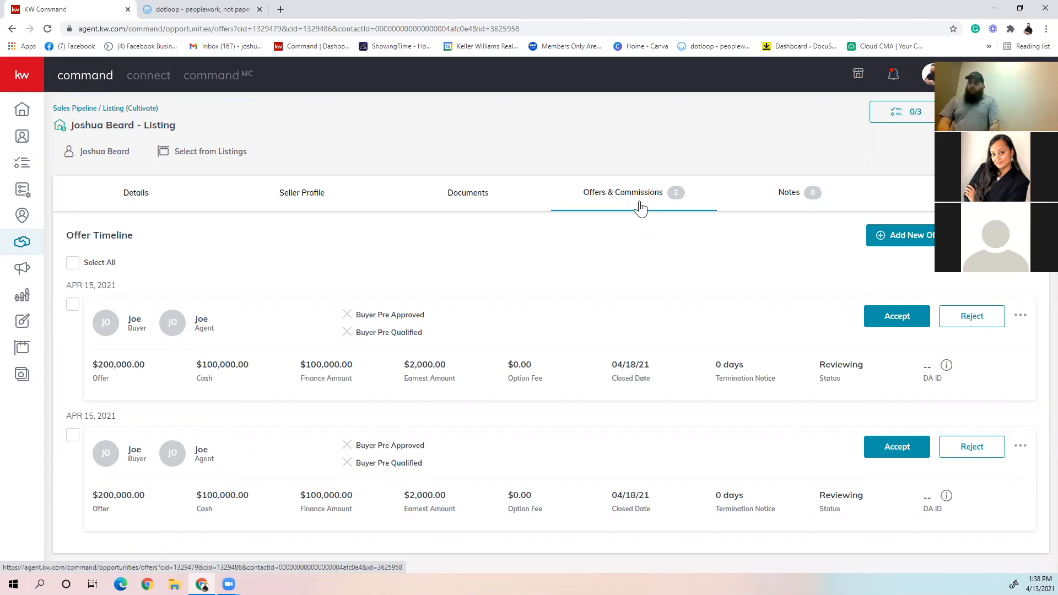
pyautogui.click(881, 319)
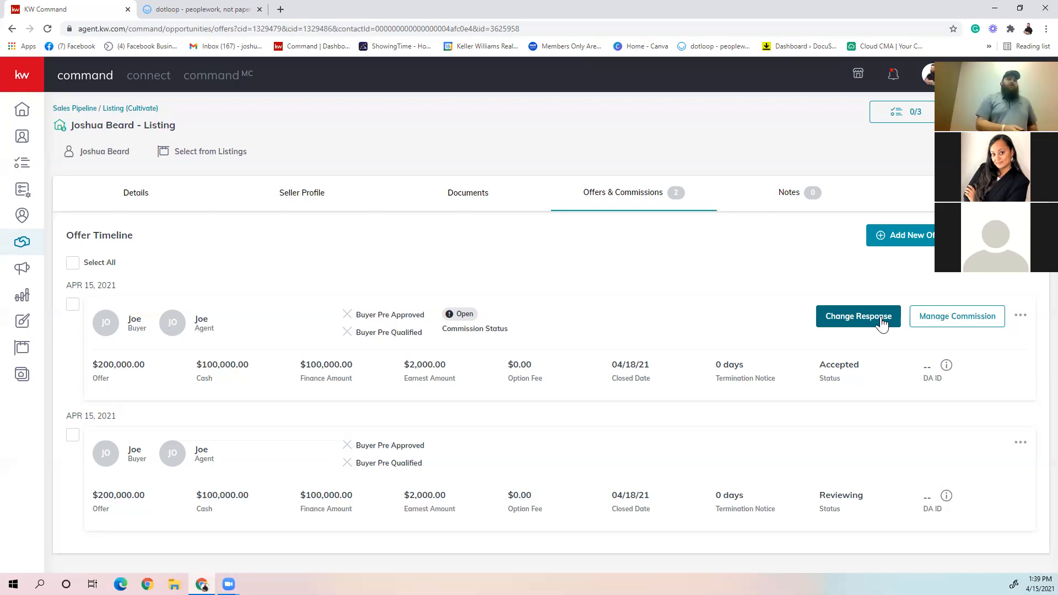
pyautogui.click(954, 324)
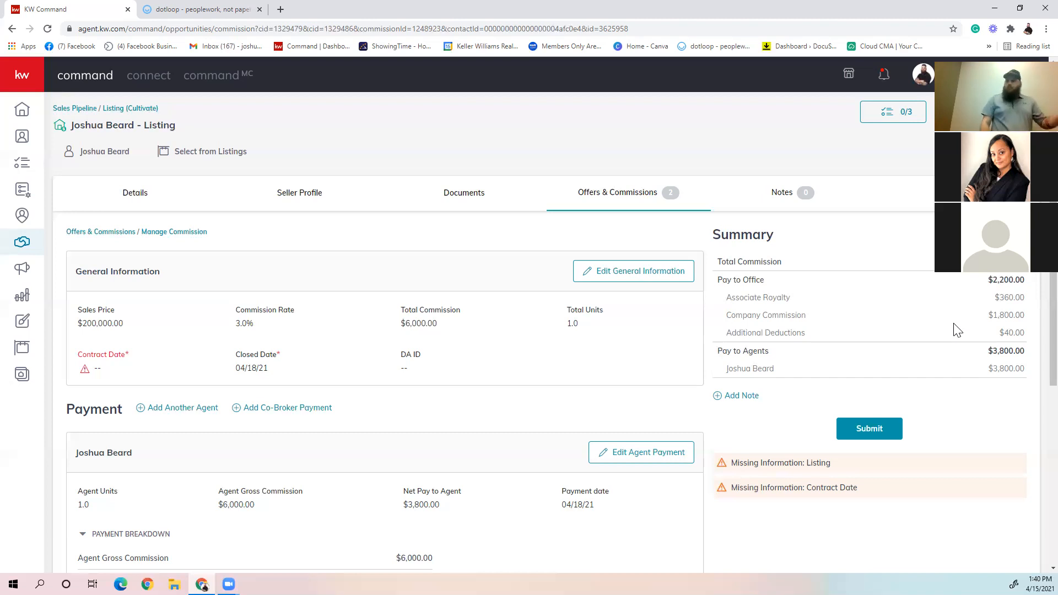
# Step: Set the contract date to 4/1/2021 in the commission's general information and save the changes
pyautogui.scroll(-2, 472, 330)
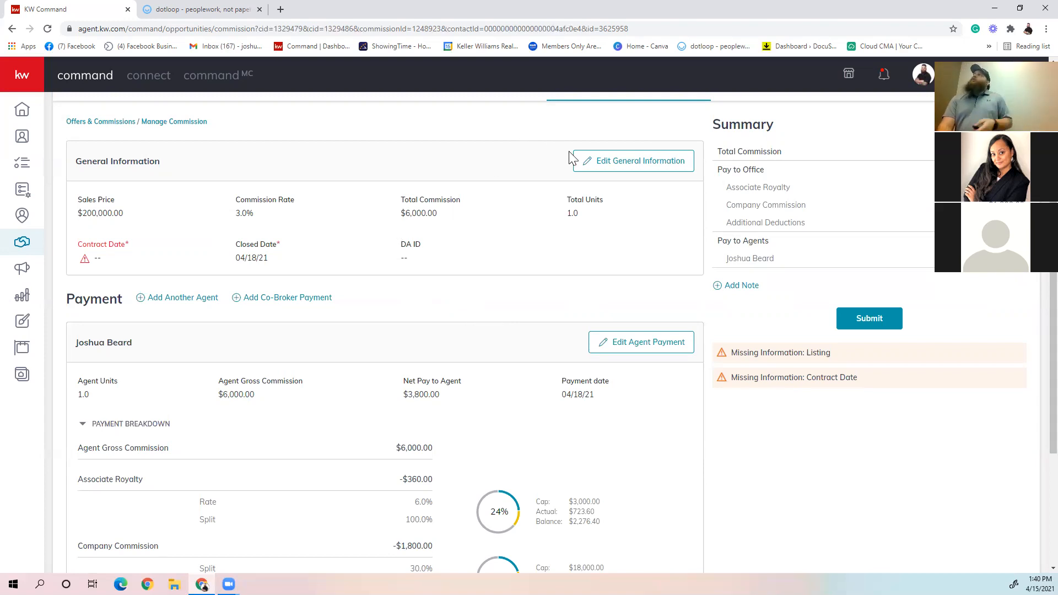
pyautogui.click(599, 165)
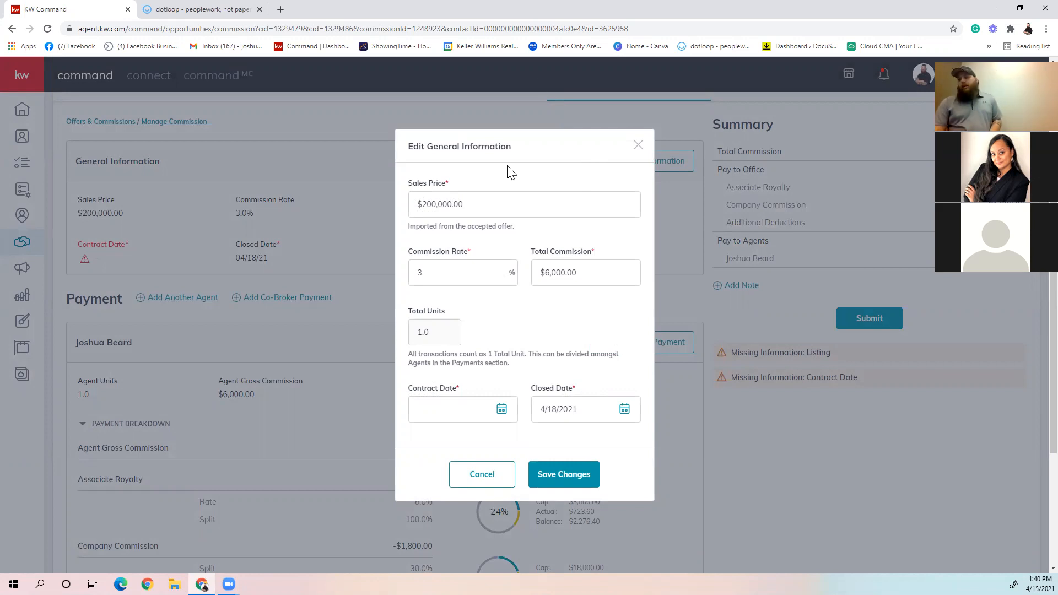
pyautogui.click(502, 410)
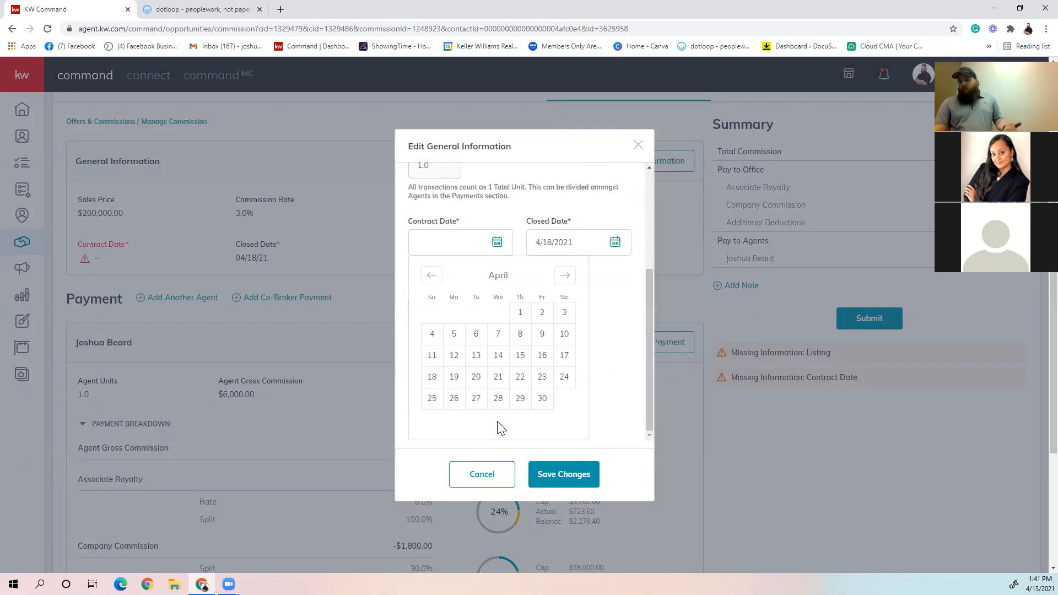
pyautogui.click(523, 316)
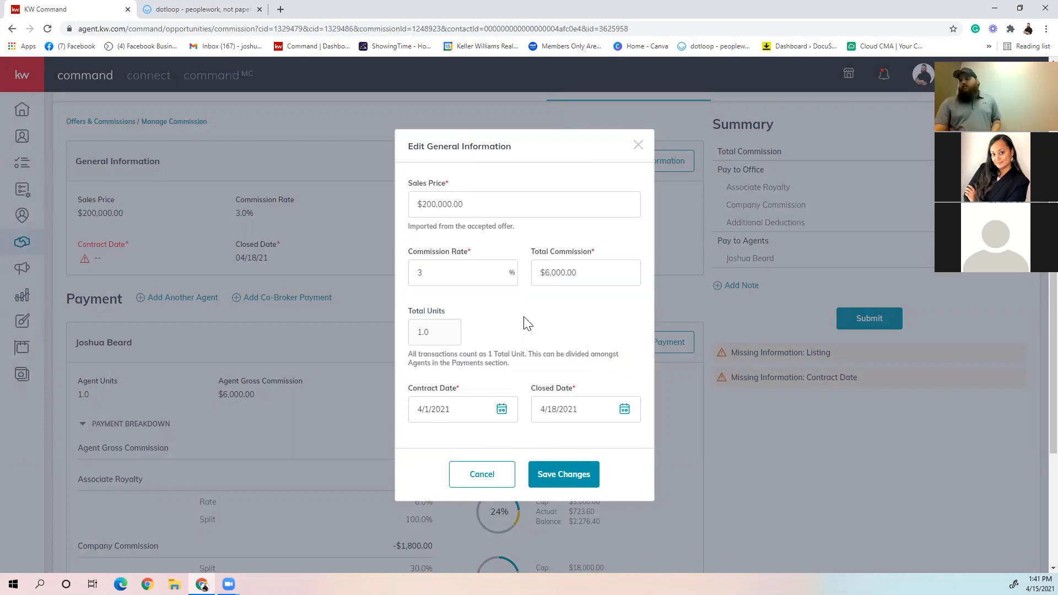
pyautogui.click(544, 478)
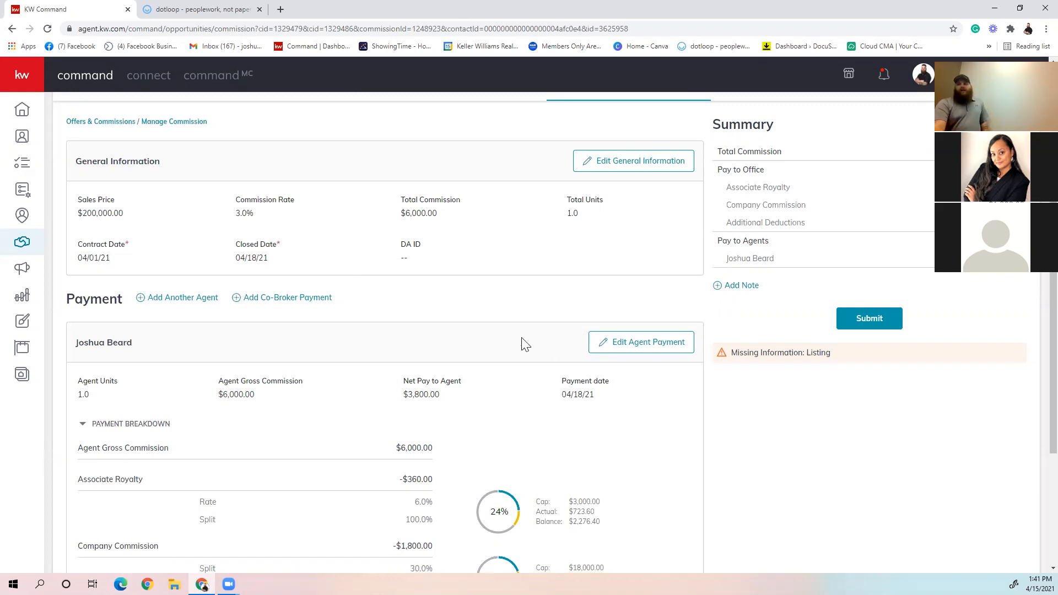
# Step: Review the agent's payment breakdown, and open the agent payment for editing to examine its deductions and extra payment options
pyautogui.scroll(-3, 512, 347)
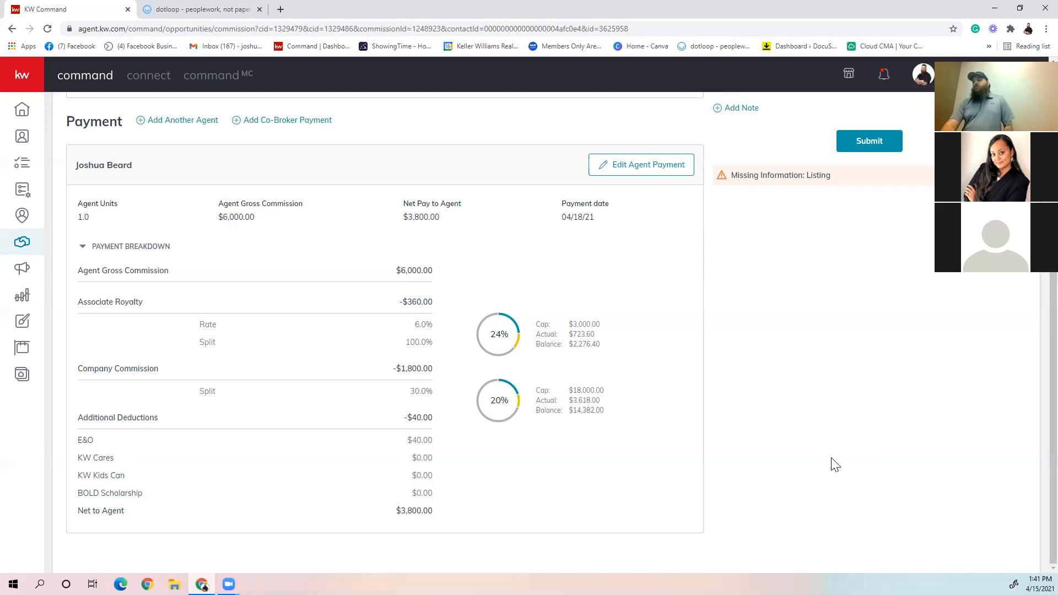
pyautogui.scroll(2, 832, 464)
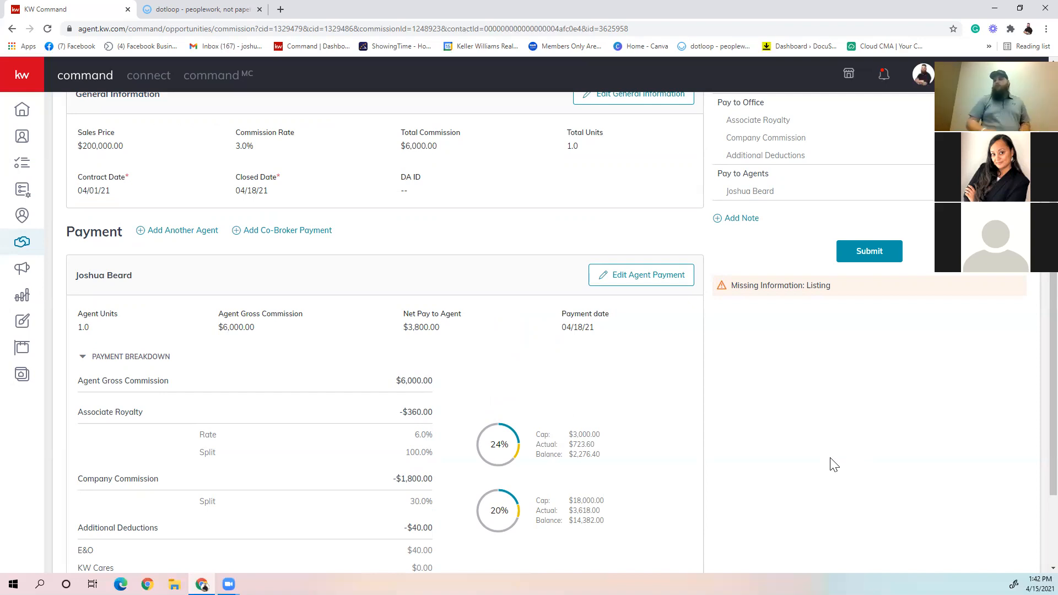
pyautogui.scroll(-3, 419, 348)
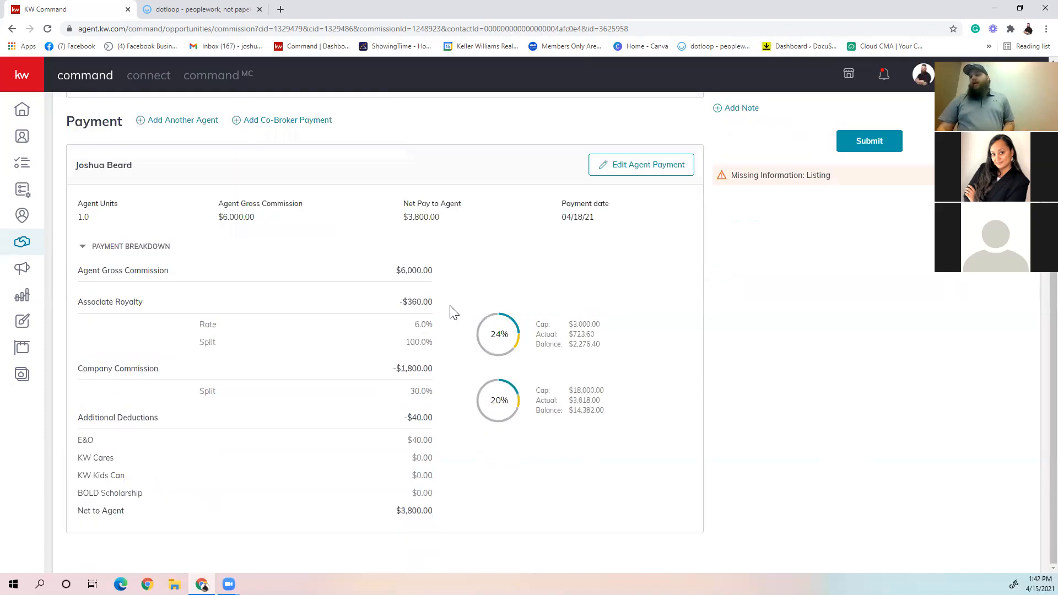
pyautogui.click(637, 171)
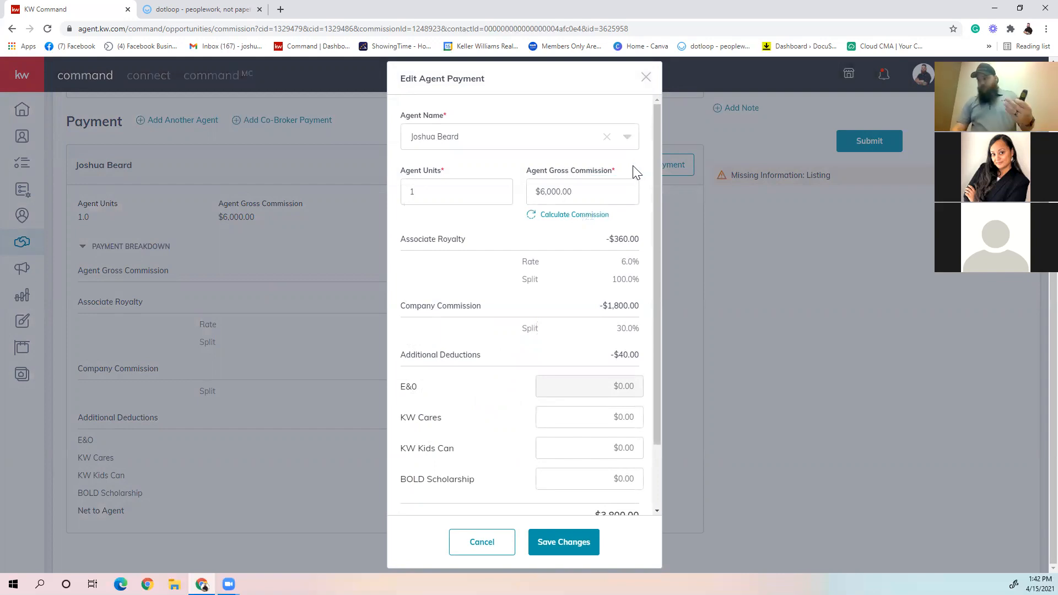
pyautogui.scroll(-2, 606, 187)
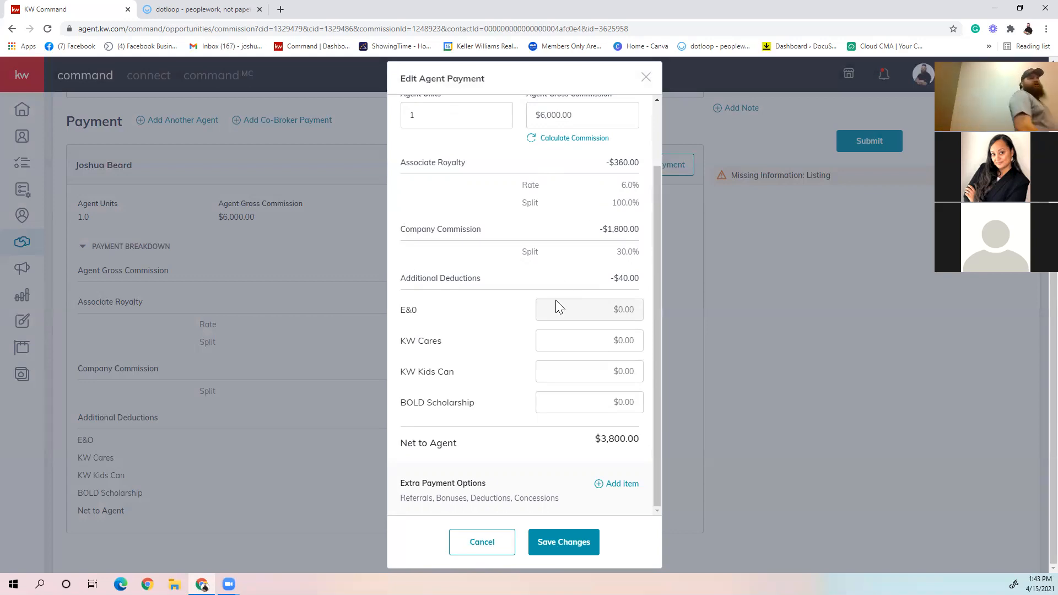
# Step: Look through the available types of extra payment item, and close the agent payment without adding or saving anything
pyautogui.click(617, 484)
pyautogui.click(520, 273)
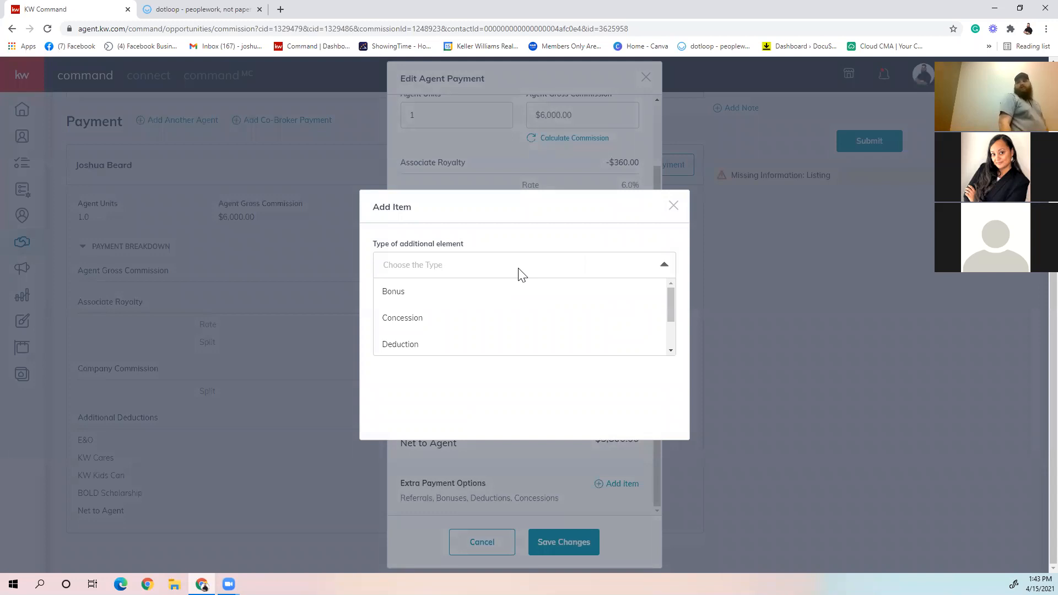
pyautogui.scroll(-2, 517, 292)
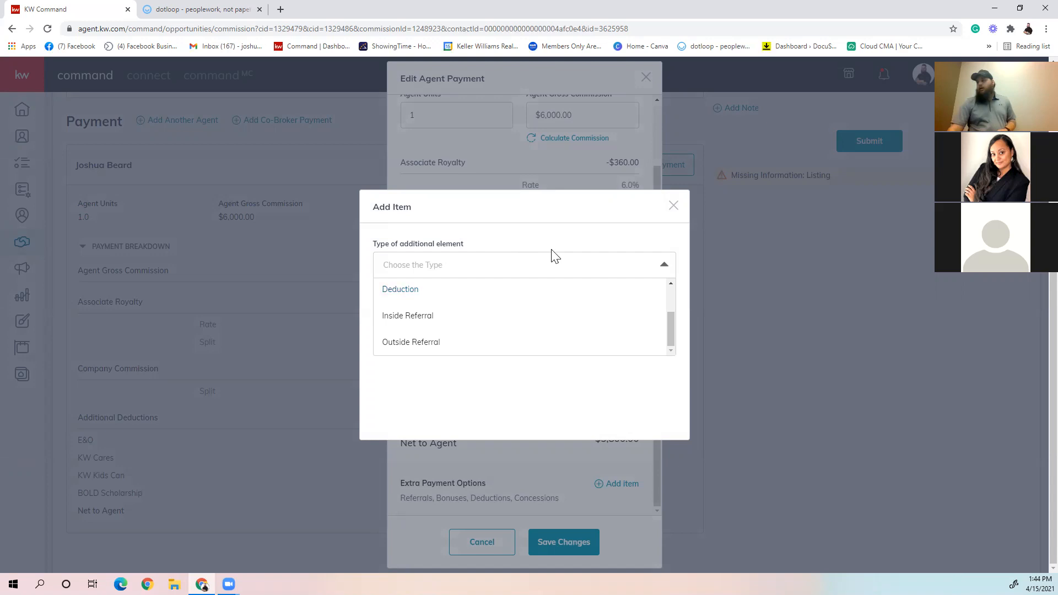
pyautogui.click(672, 205)
pyautogui.click(672, 205)
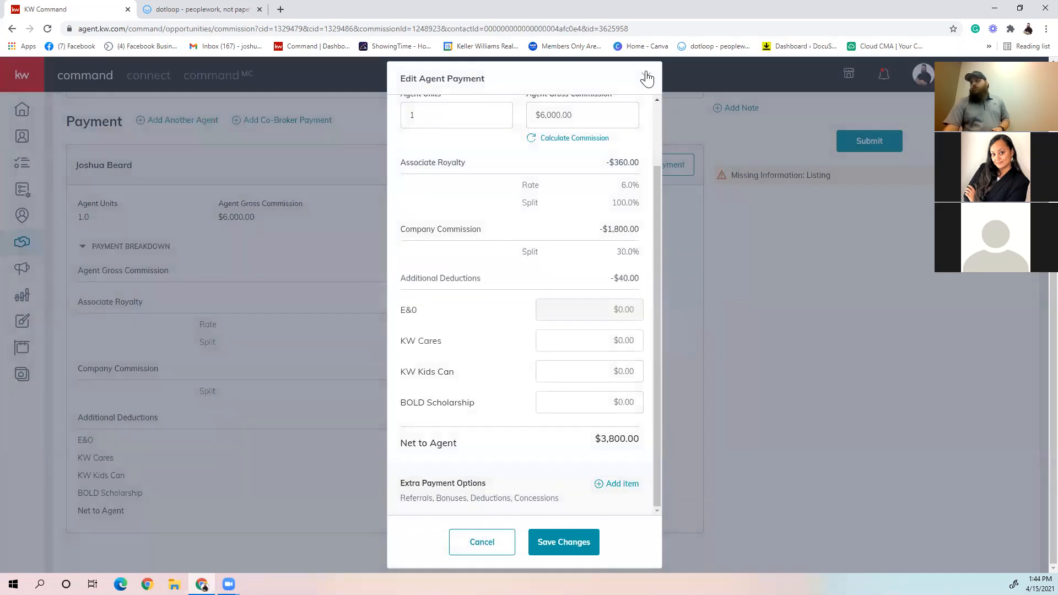
pyautogui.click(645, 77)
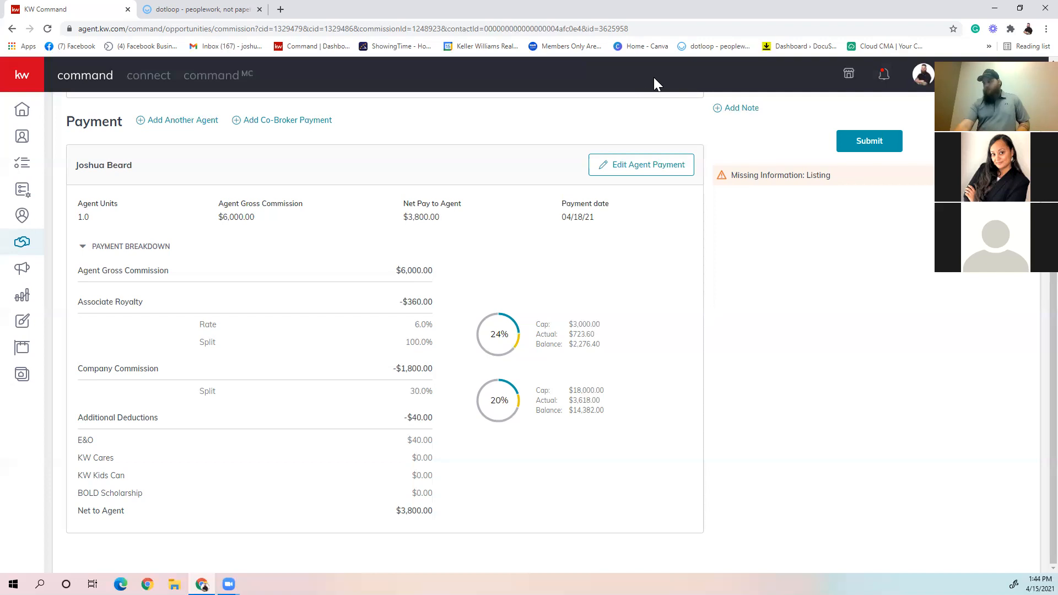
pyautogui.scroll(5, 699, 369)
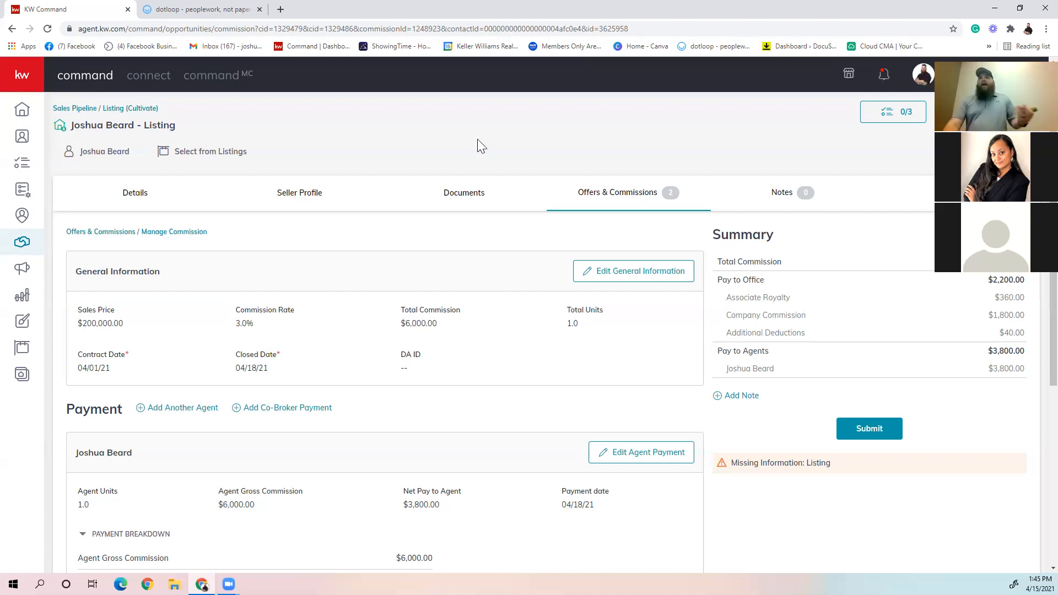
# Step: Go to the Command dashboard and read this week's Opportunities entries in the product updates
pyautogui.click(26, 114)
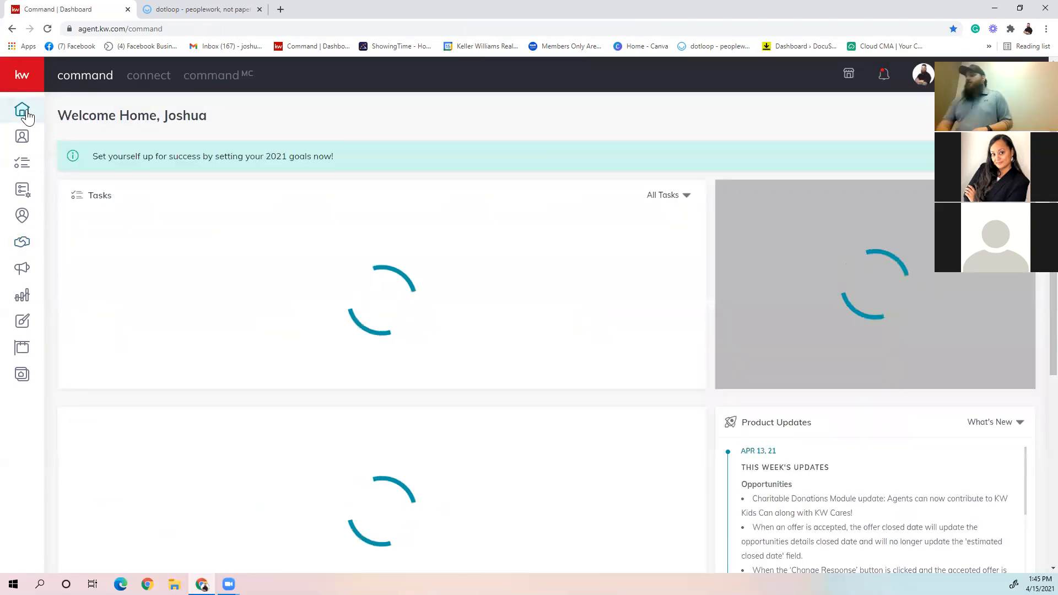
pyautogui.scroll(-3, 816, 410)
pyautogui.scroll(-1, 815, 410)
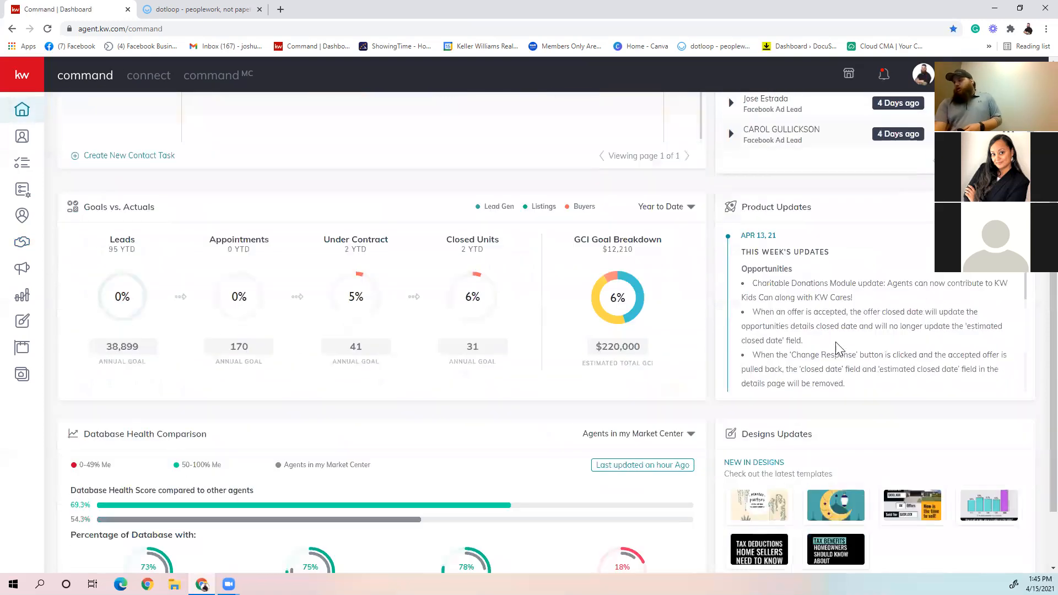
pyautogui.scroll(-2, 1006, 280)
pyautogui.scroll(1, 1006, 281)
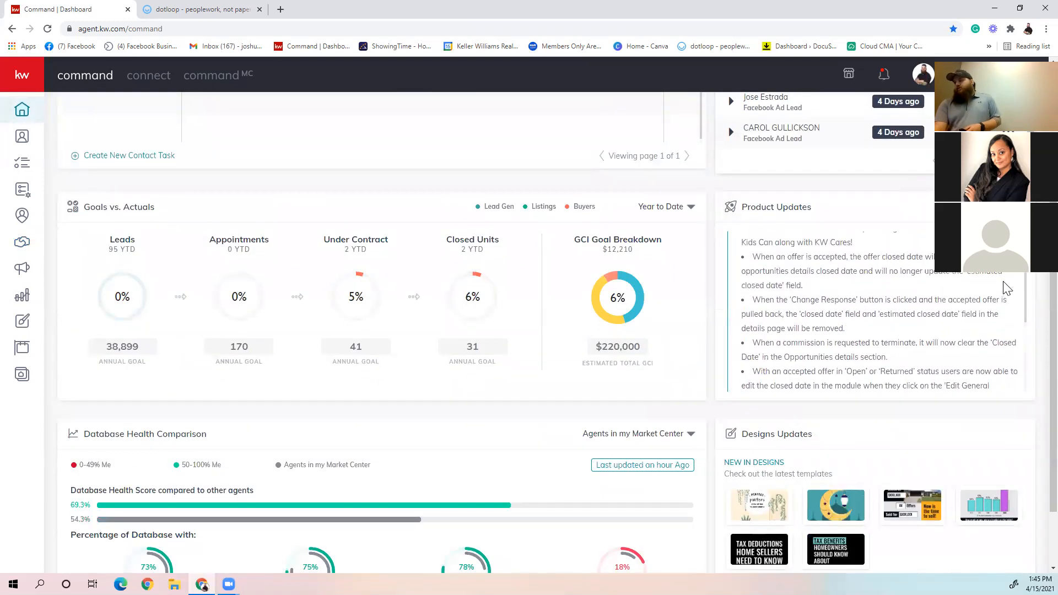
pyautogui.scroll(2, 987, 289)
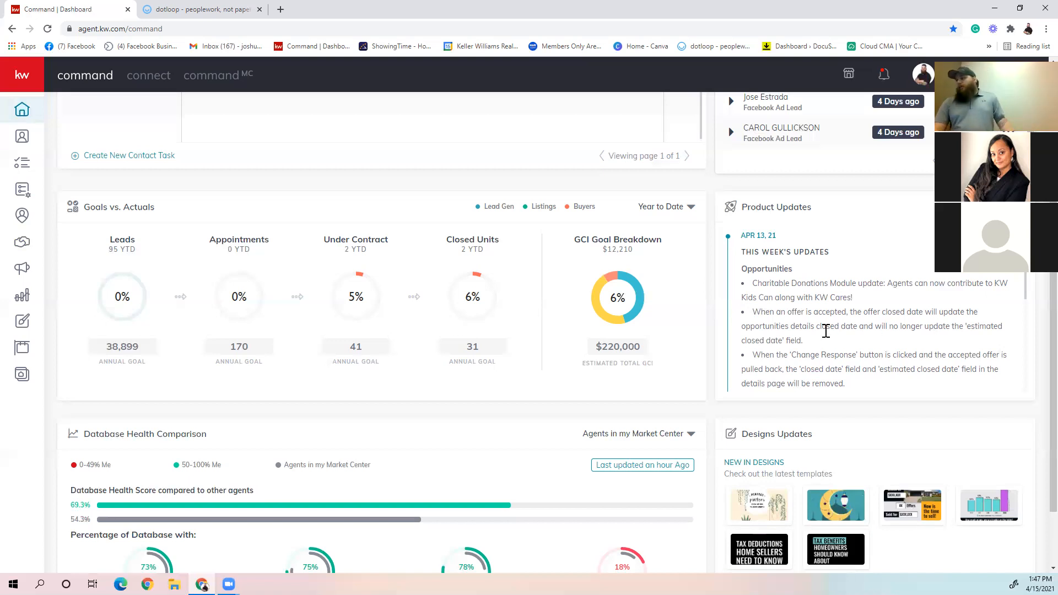
pyautogui.scroll(-2, 825, 331)
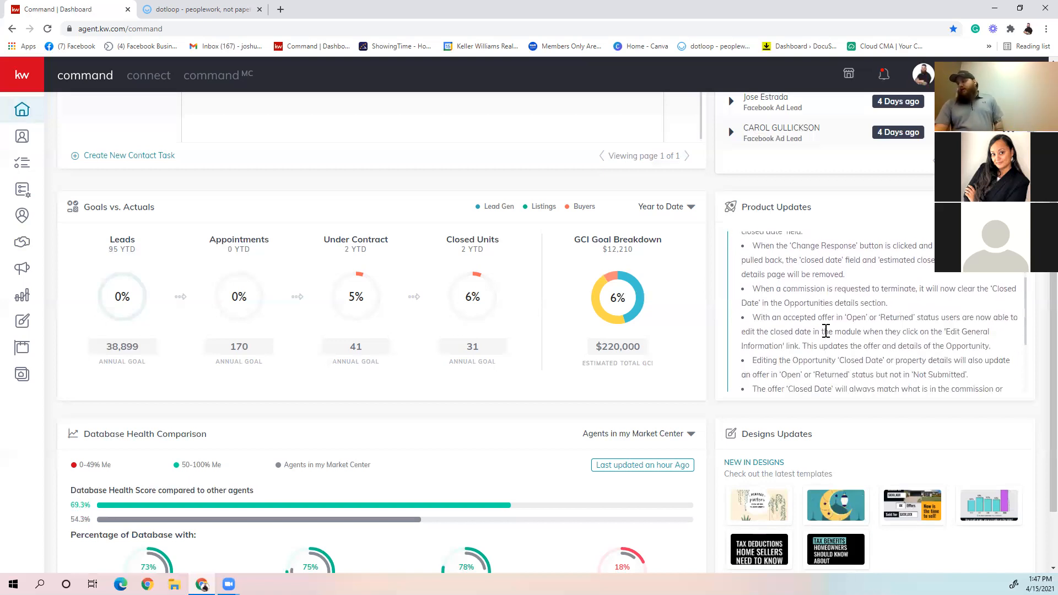
pyautogui.scroll(1, 821, 330)
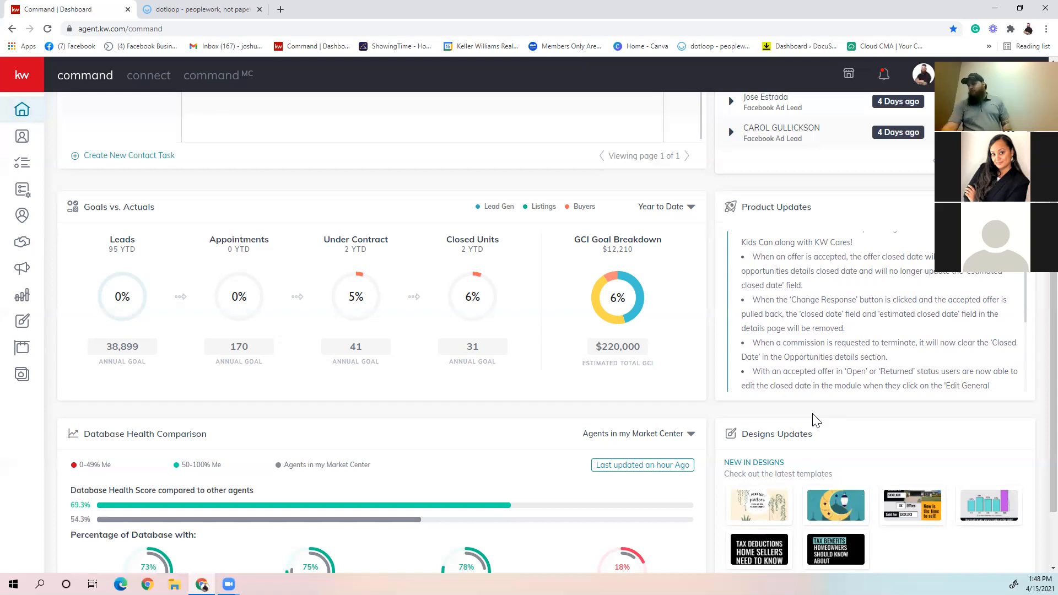
pyautogui.scroll(-1, 890, 331)
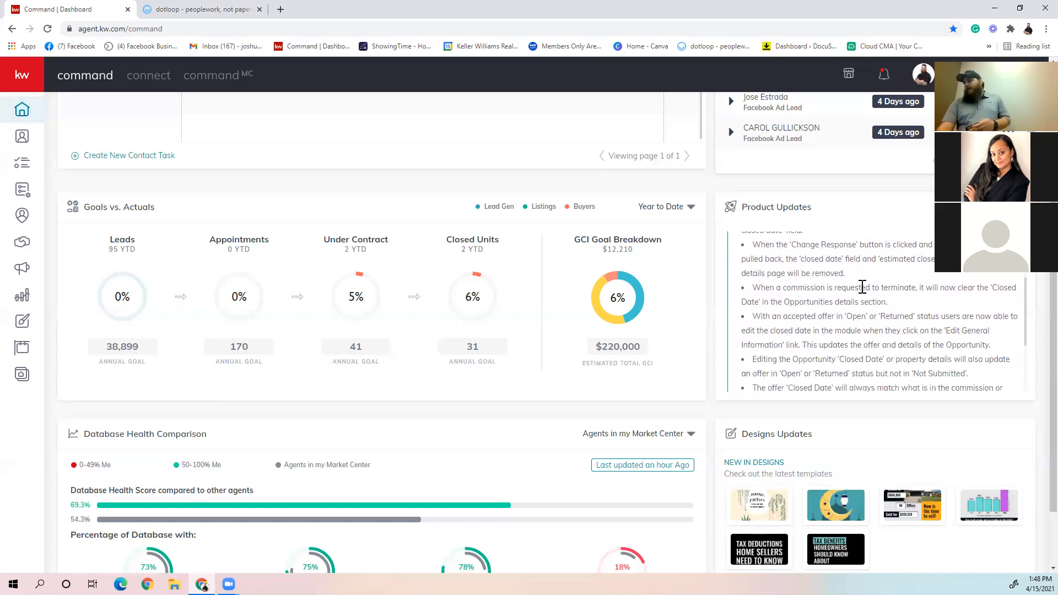
pyautogui.scroll(-1, 862, 288)
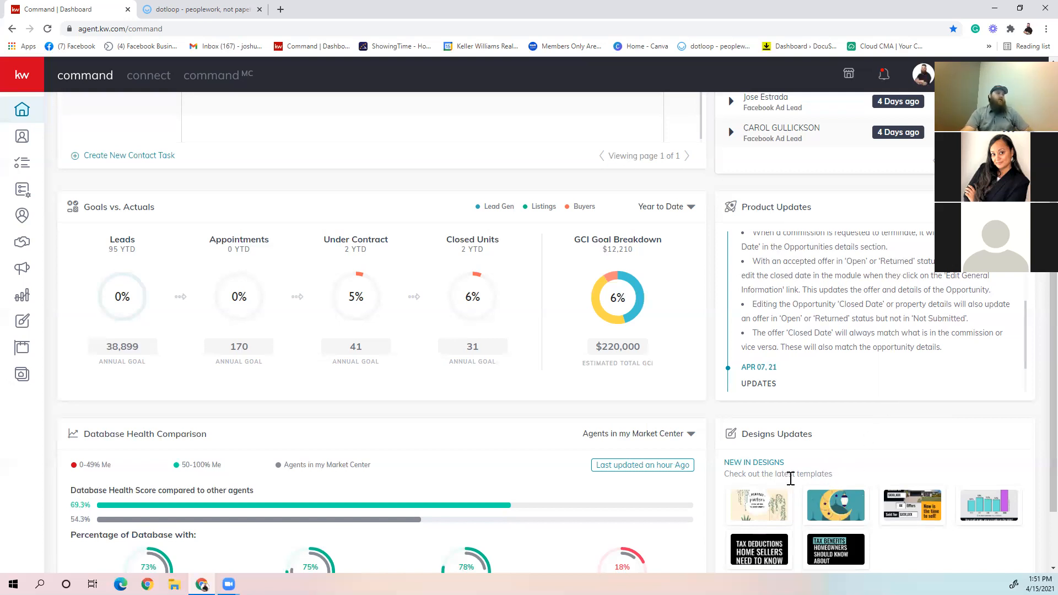
pyautogui.moveTo(739, 548)
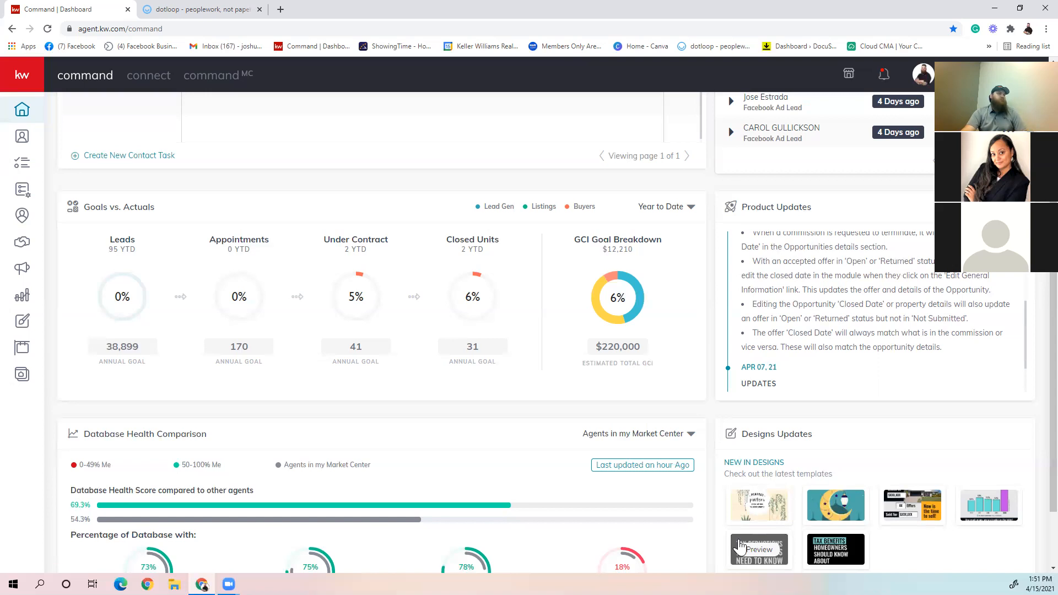